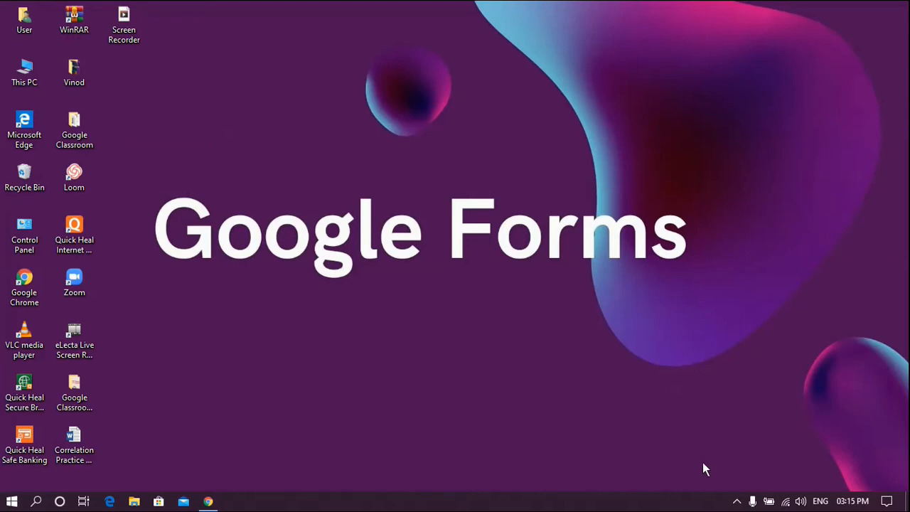
# Step: Switch to Google Chrome and open Google Drive from the Google apps list
pyautogui.click(207, 504)
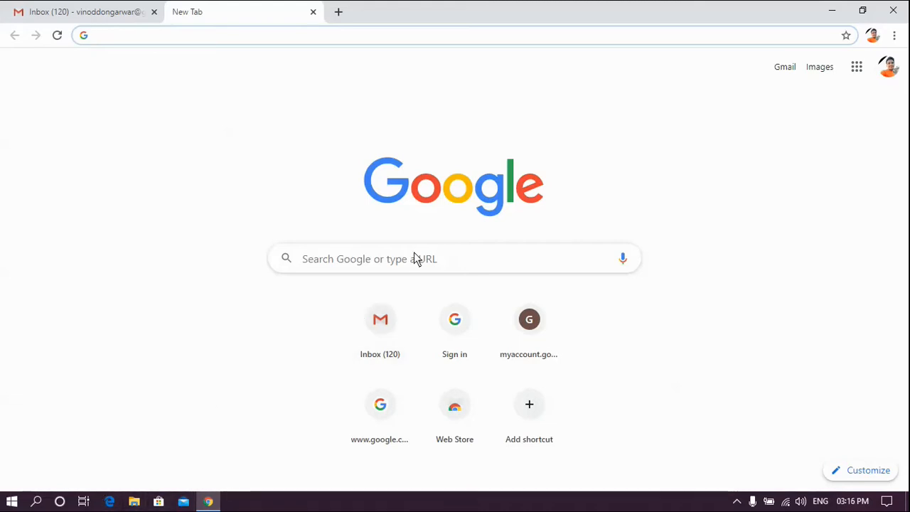
pyautogui.click(432, 264)
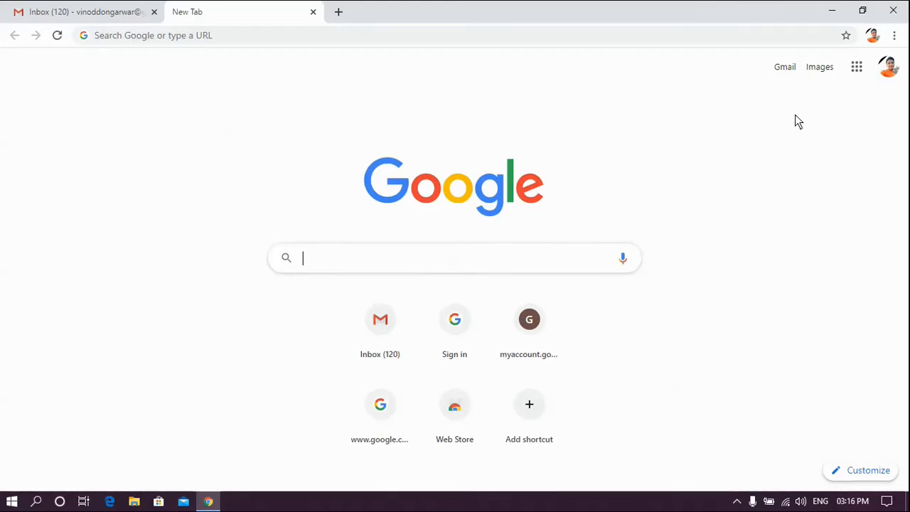
pyautogui.click(859, 75)
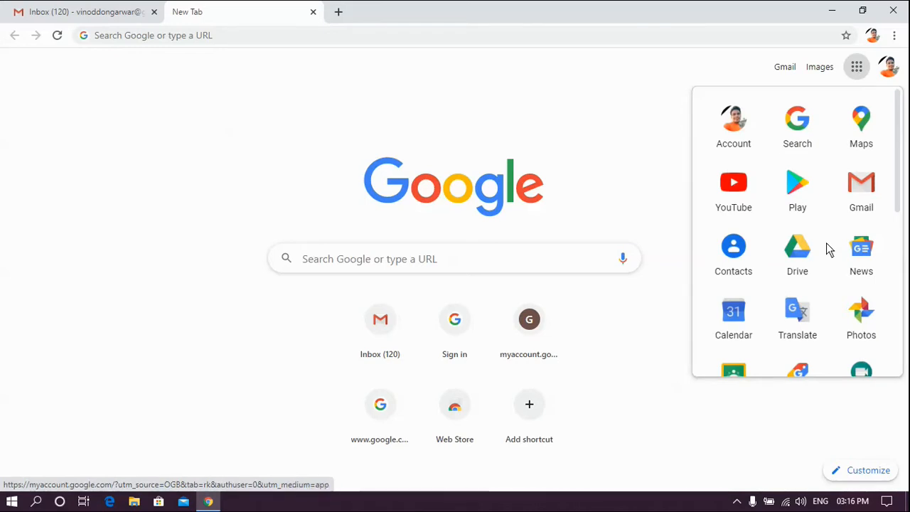
pyautogui.click(804, 261)
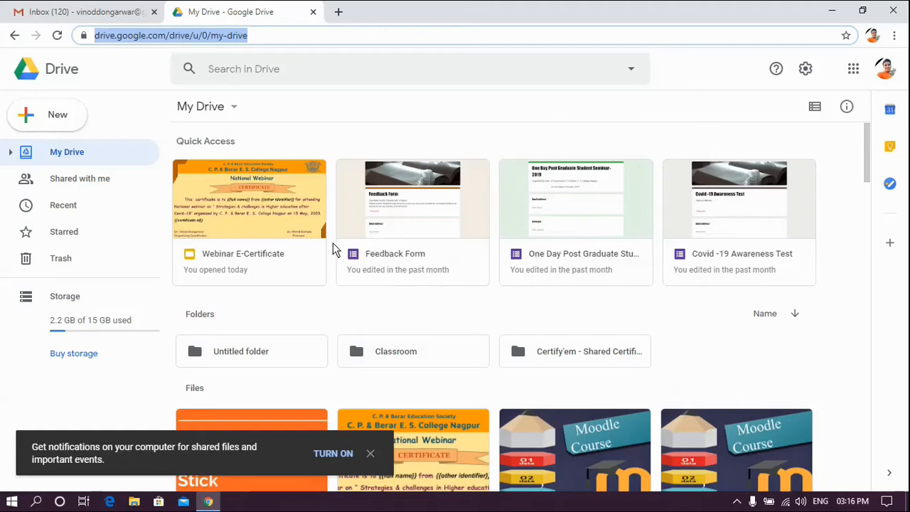
# Step: Create a new blank Google Form from the template gallery and dismiss the antivirus update notification
pyautogui.click(47, 124)
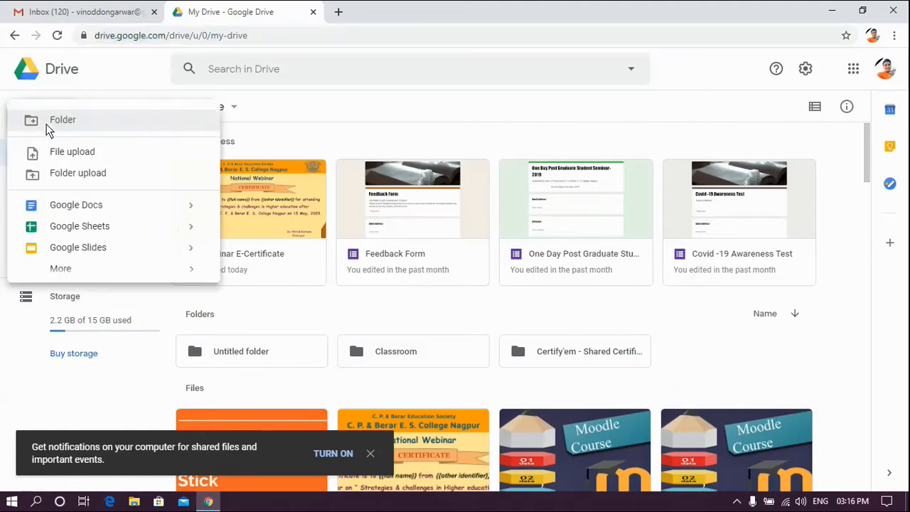
pyautogui.moveTo(113, 274)
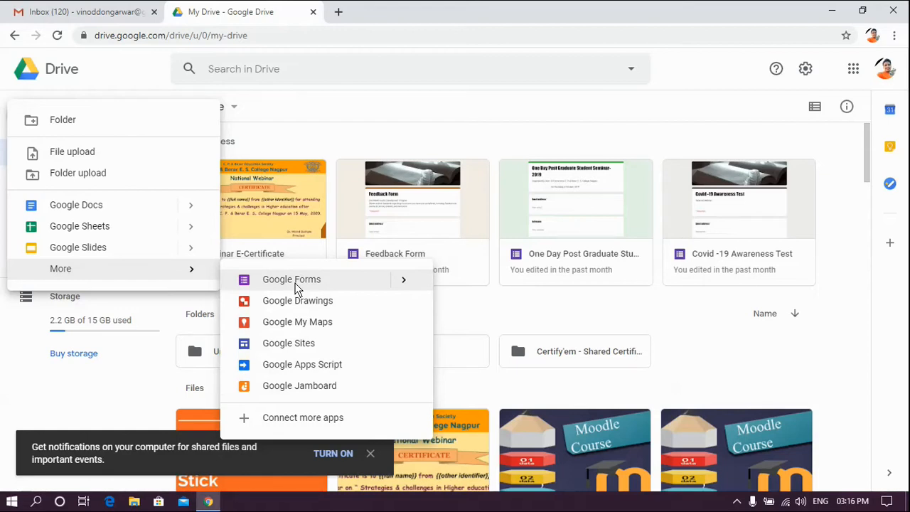
pyautogui.moveTo(400, 284)
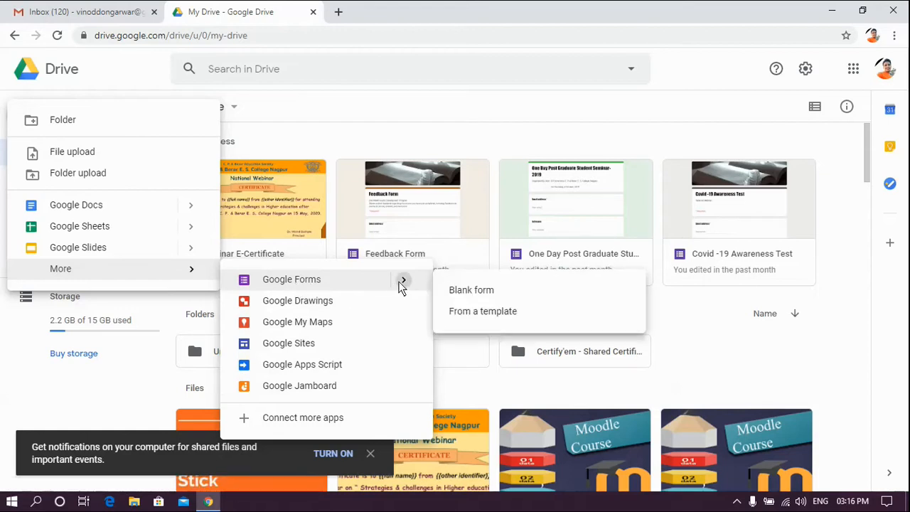
pyautogui.click(480, 312)
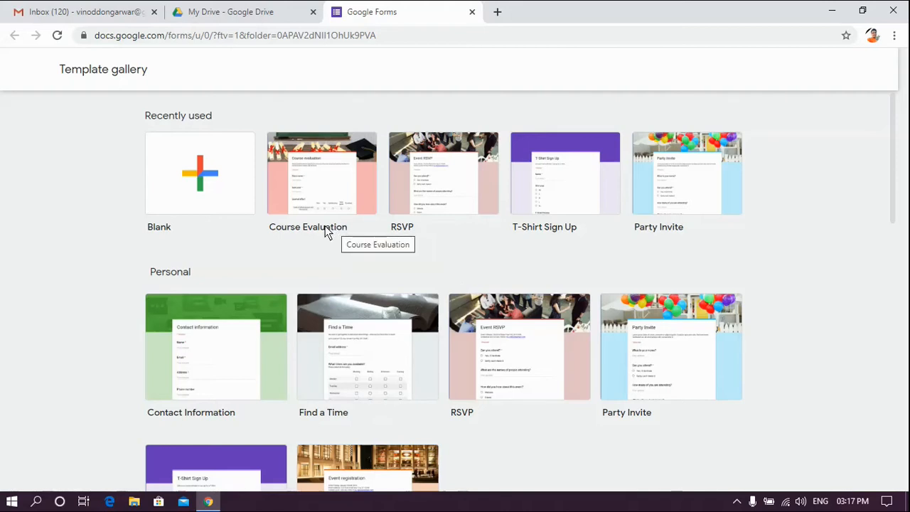
pyautogui.click(225, 177)
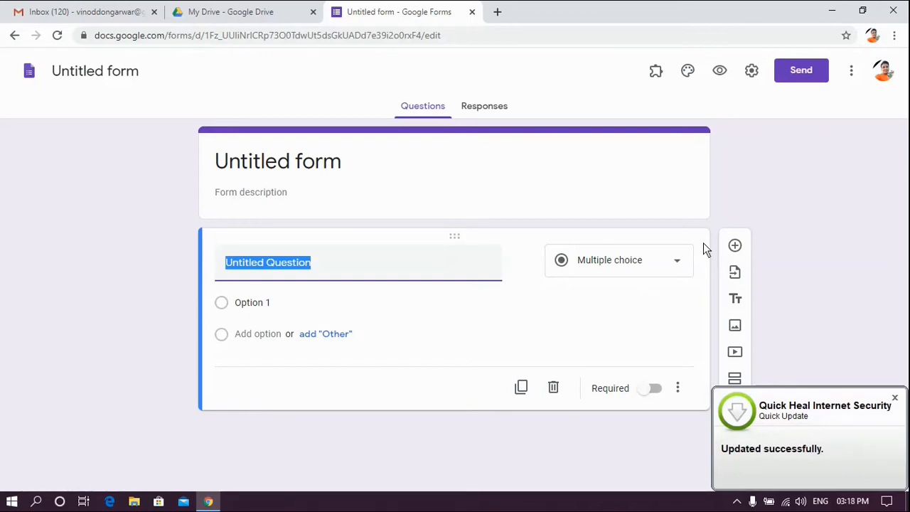
pyautogui.click(895, 399)
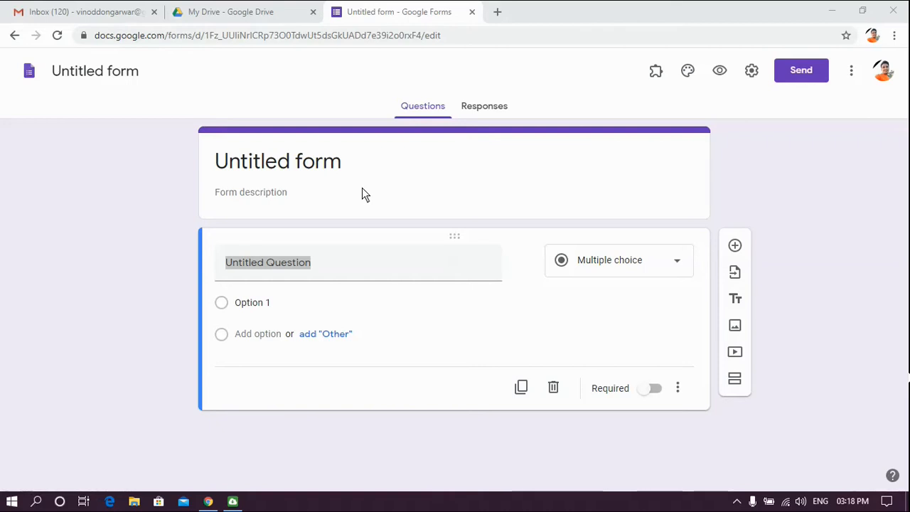
# Step: Set the form title to "Feedback Form For Webinar"
pyautogui.click(322, 162)
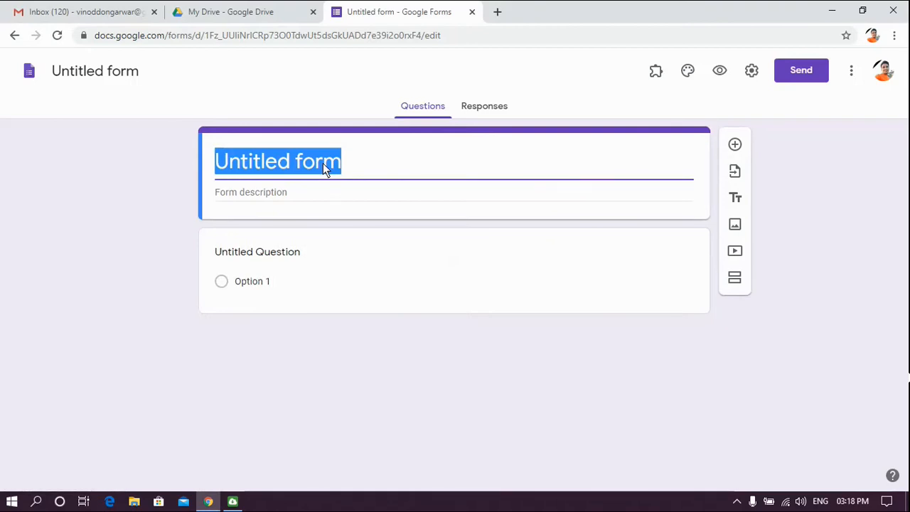
pyautogui.write('Ff')
pyautogui.press('BackSpace')
pyautogui.write('ee')
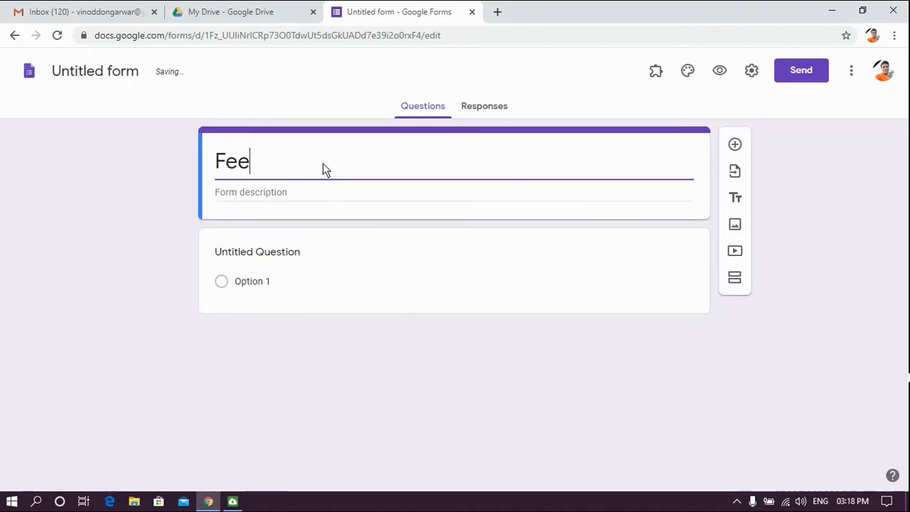
pyautogui.write('dback')
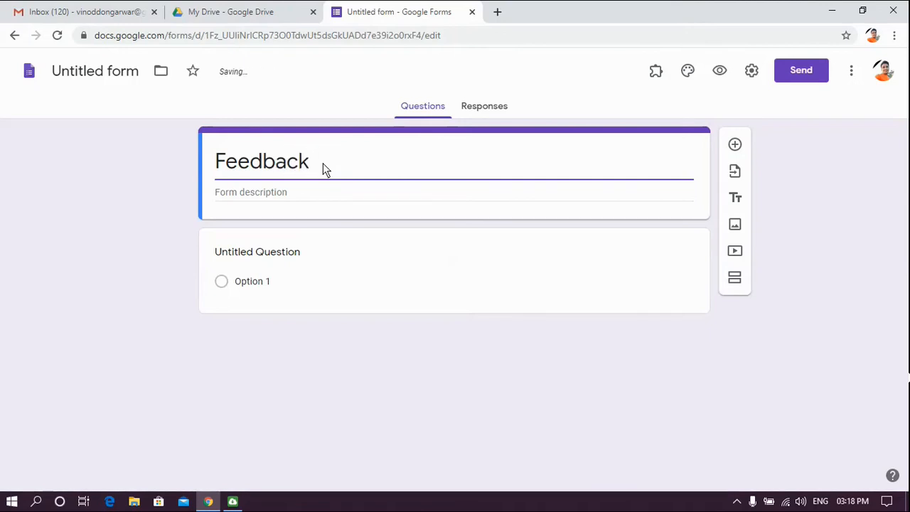
pyautogui.write(' Form For We')
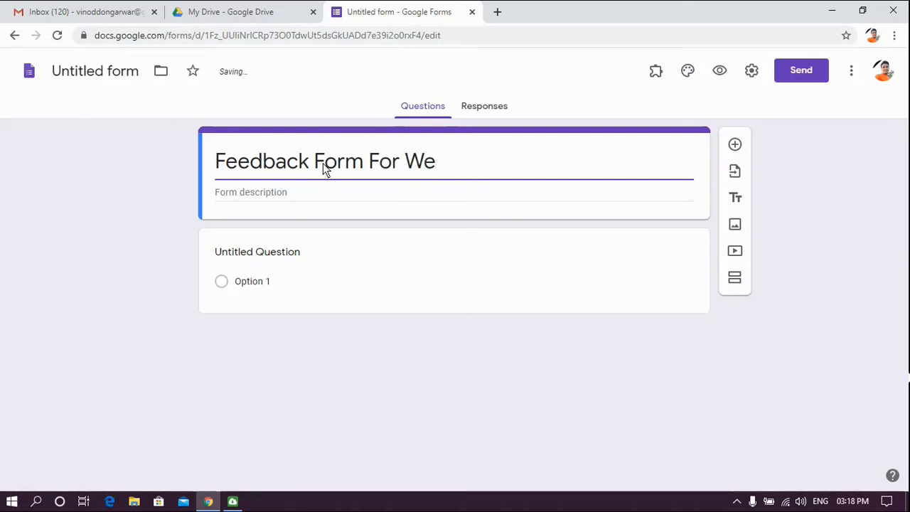
pyautogui.write('binar')
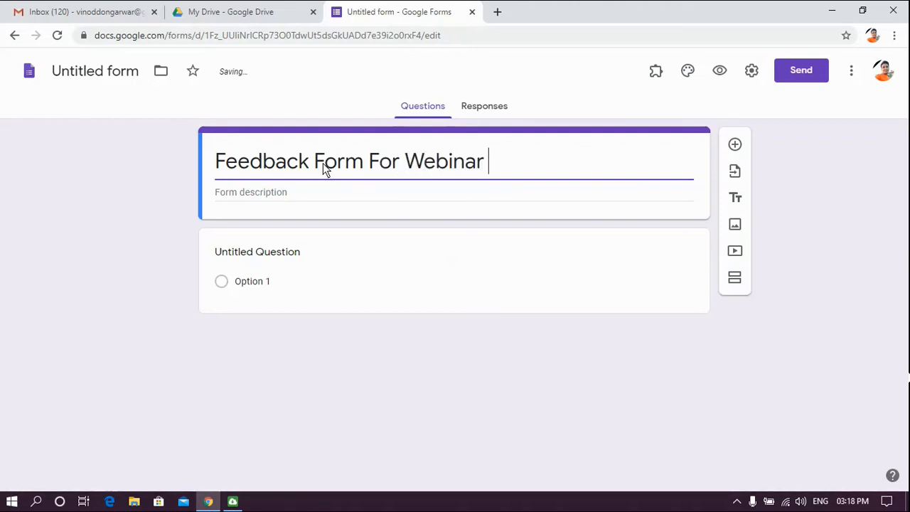
# Step: Enter the form description "C.P. & Berar College Organize National Webinar on Strategies & challenges in Higher Education after covid 19"
pyautogui.click(268, 192)
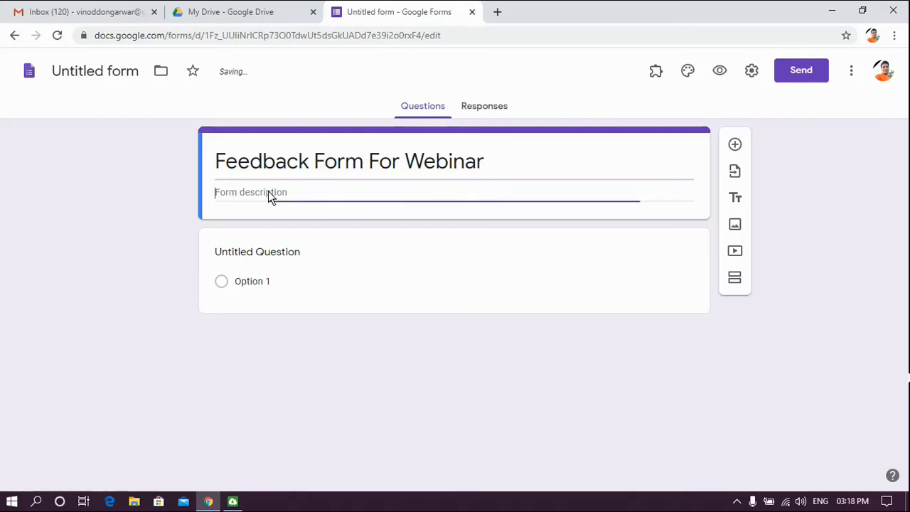
pyautogui.write('C.p')
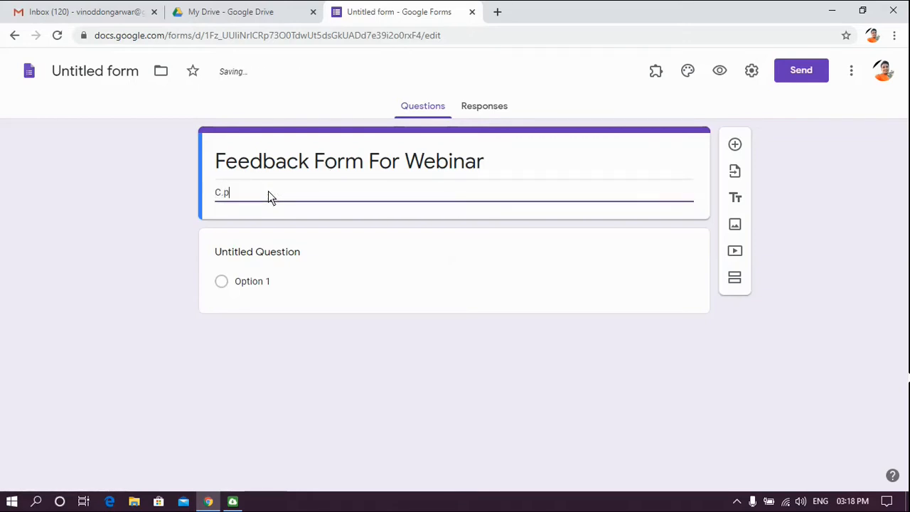
pyautogui.press('BackSpace')
pyautogui.write('P. ')
pyautogui.write('7')
pyautogui.press('BackSpace')
pyautogui.press('BackSpace')
pyautogui.write('& Berar College Organize ')
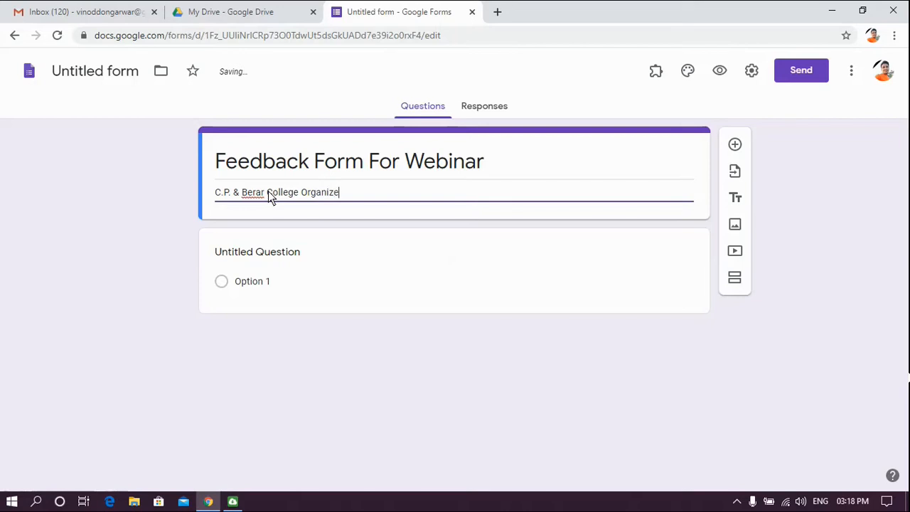
pyautogui.write('National')
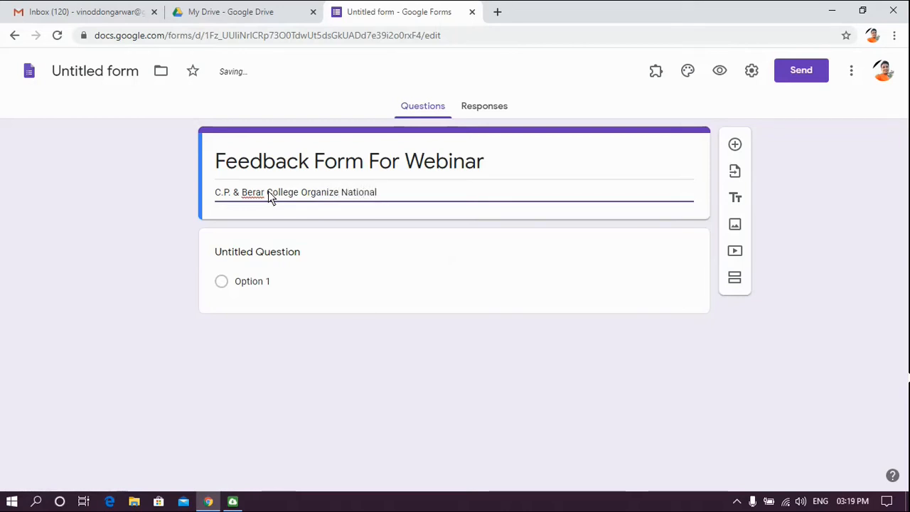
pyautogui.write(' Webi')
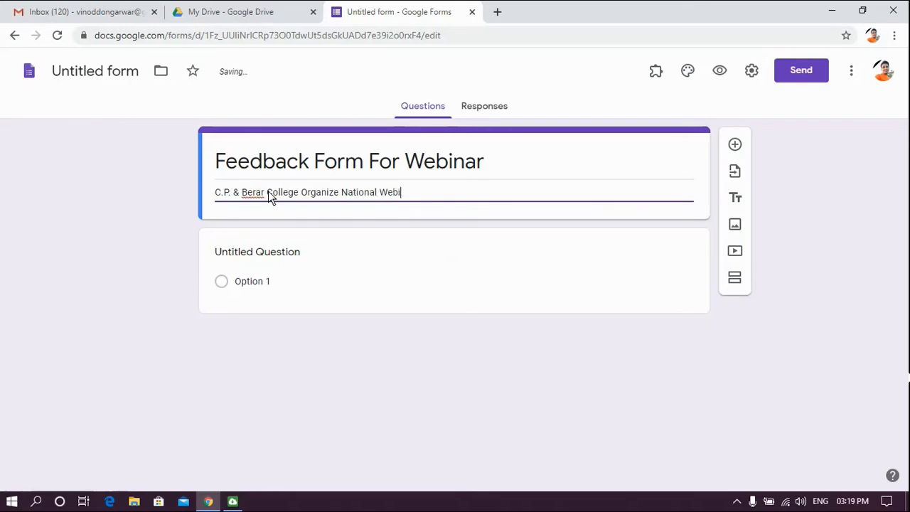
pyautogui.write('nar on Stat')
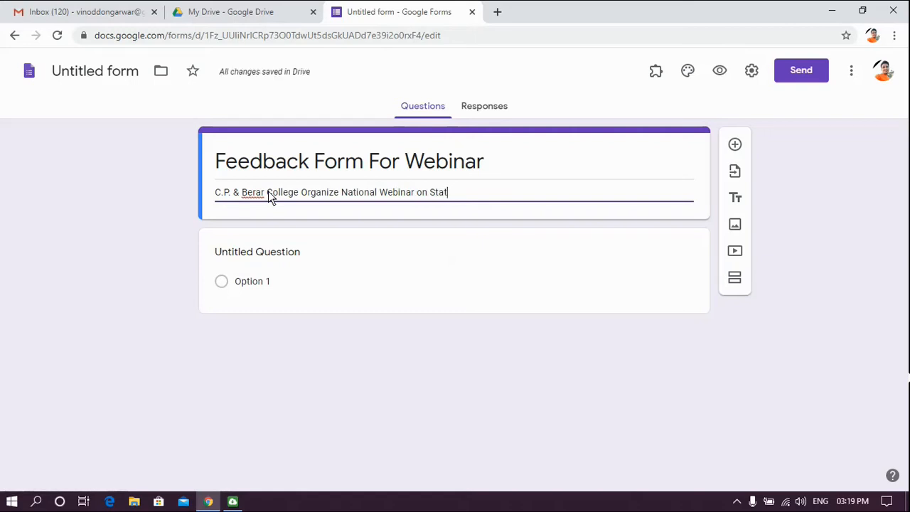
pyautogui.press('BackSpace')
pyautogui.press('BackSpace')
pyautogui.write('rate')
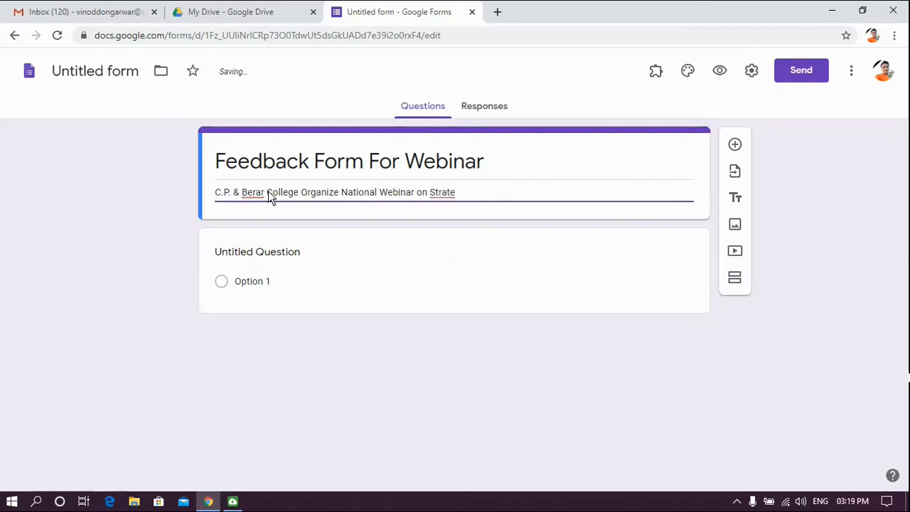
pyautogui.write('gies ')
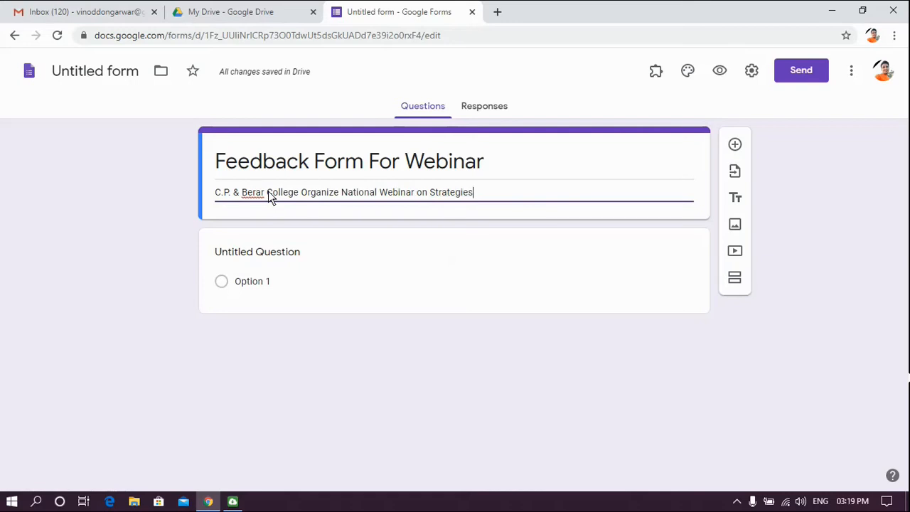
pyautogui.write('& cha')
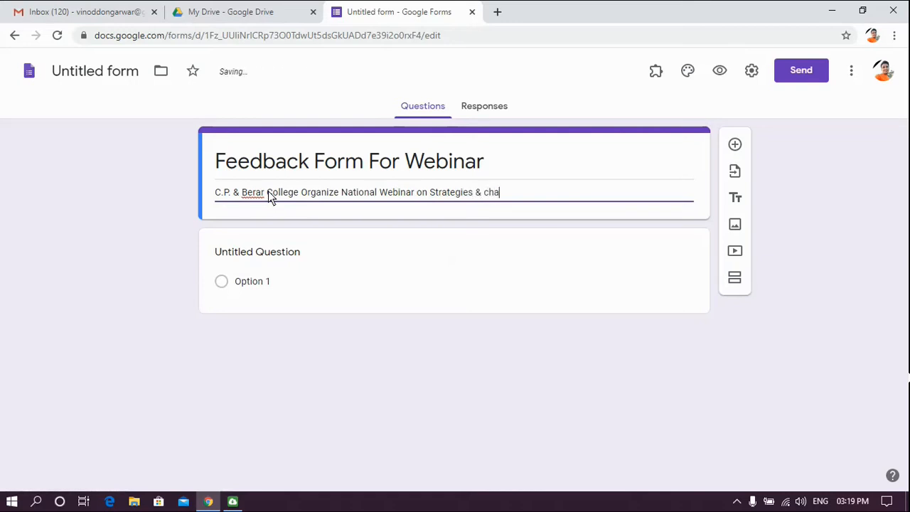
pyautogui.write('lle')
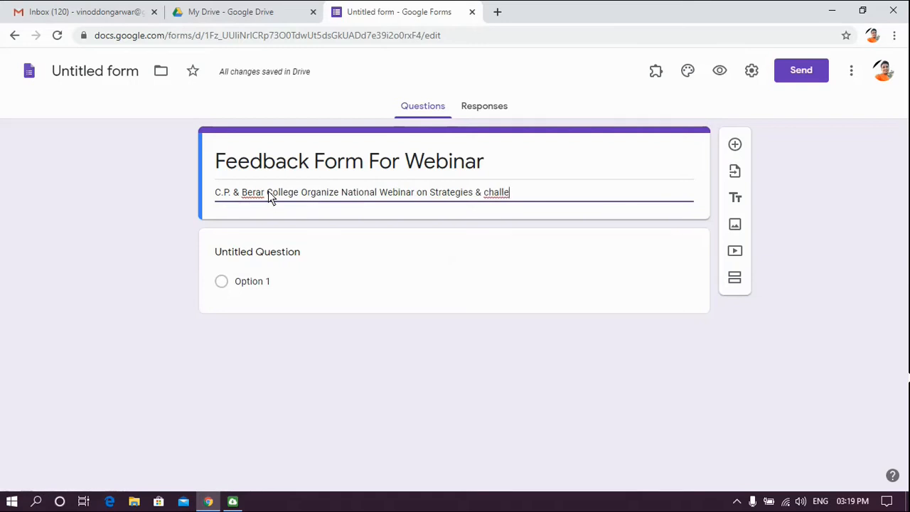
pyautogui.write('nges ')
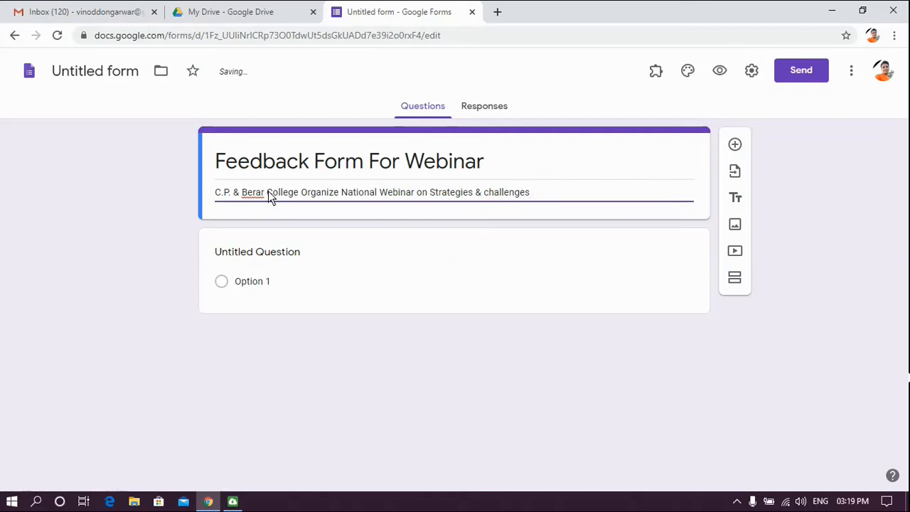
pyautogui.write('in G')
pyautogui.press('BackSpace')
pyautogui.write('Higher Edu')
pyautogui.press('BackSpace')
pyautogui.write('ucation ')
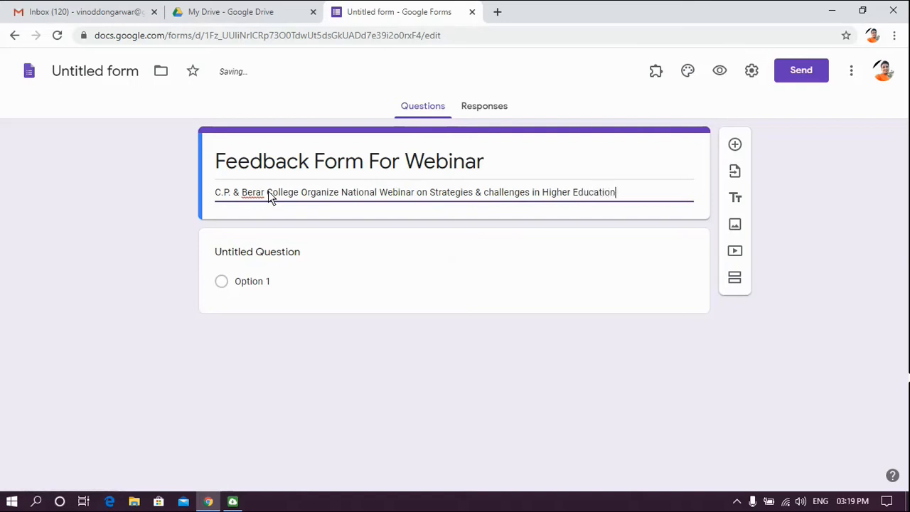
pyautogui.write('after ')
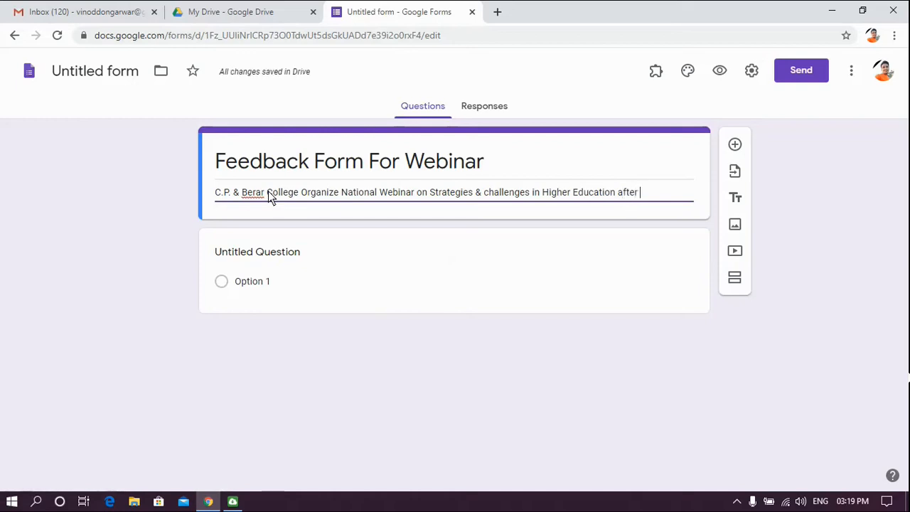
pyautogui.write('covid 19')
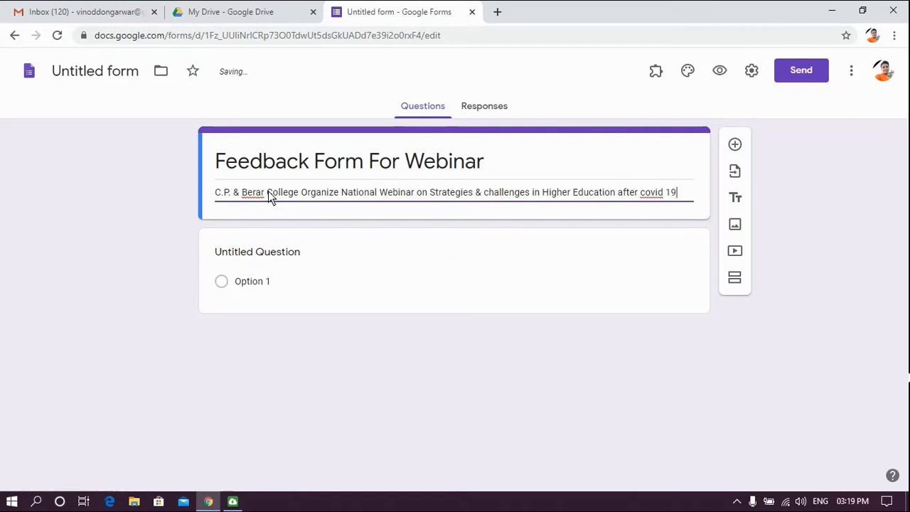
# Step: Enclose the webinar topic from "Strategies" to "covid 19" in double quotes and append "on 15 June 2020." to the description
pyautogui.write("'")
pyautogui.write('"')
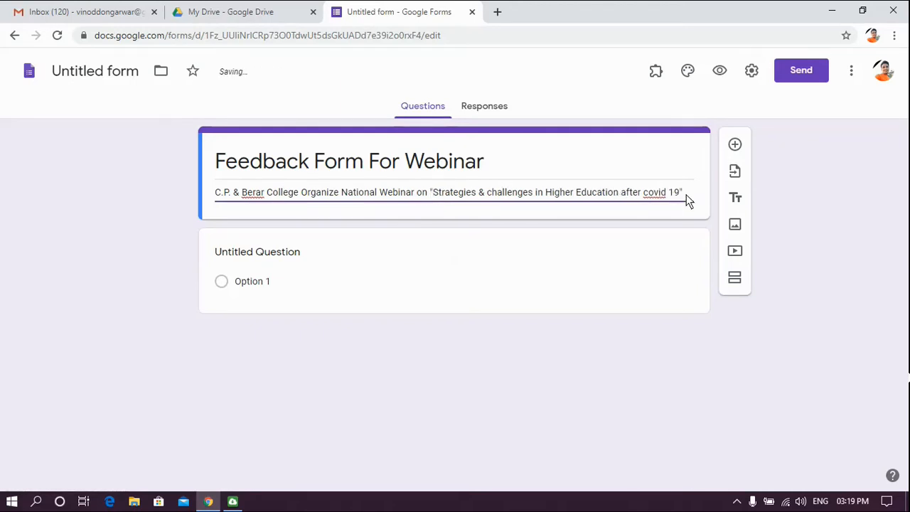
pyautogui.write(' on 15')
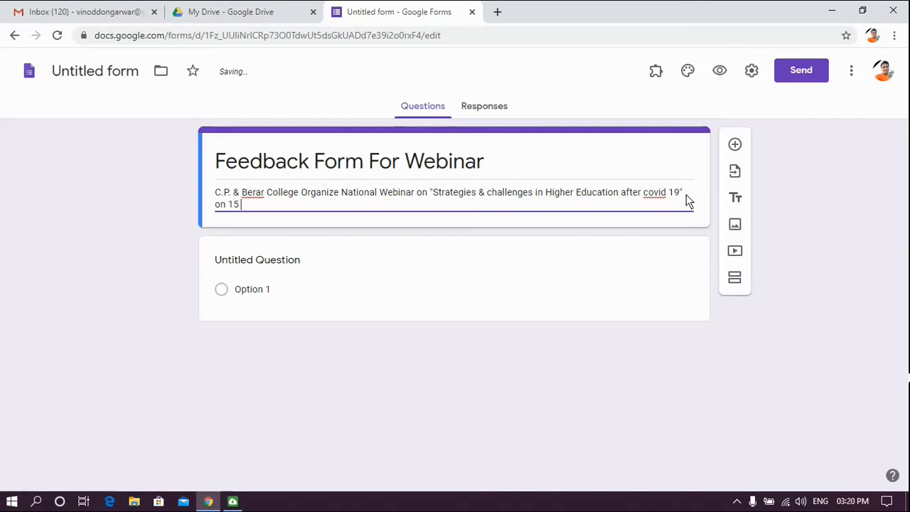
pyautogui.write(' June 2020.')
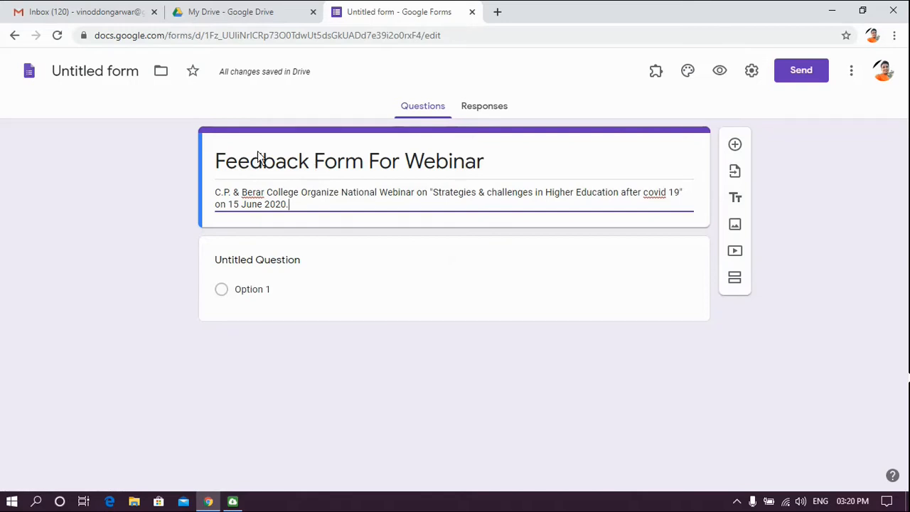
# Step: Name the form file "Feedback Form For Webinar" to match its title
pyautogui.click(122, 71)
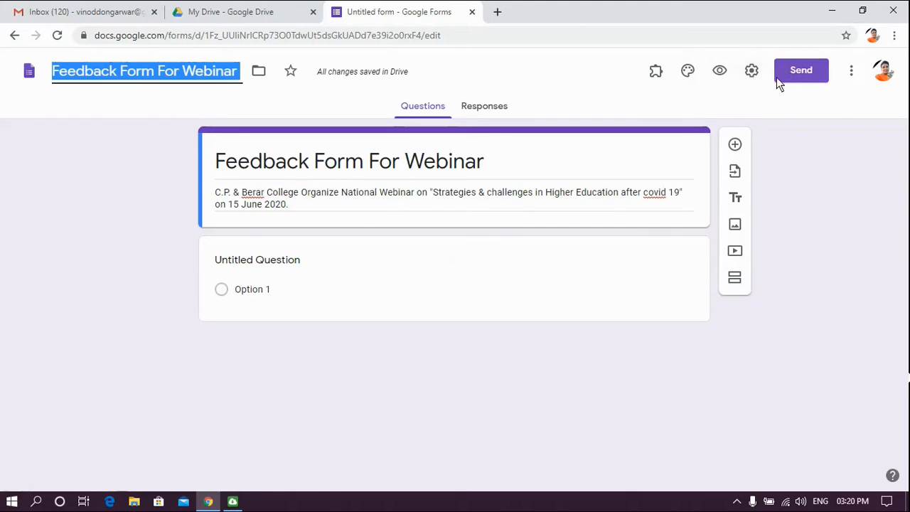
# Step: Insert the Work and School theme image of a notepad, pencils and coffee cup as the form header
pyautogui.click(686, 74)
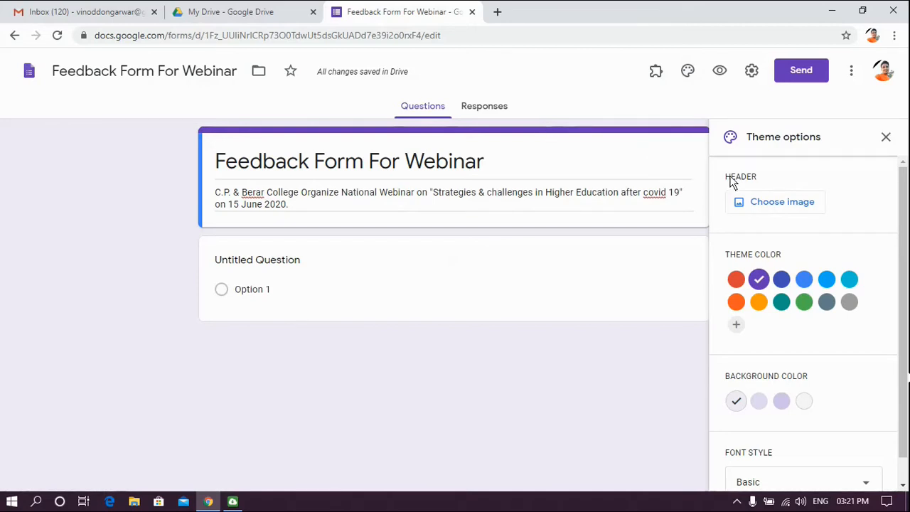
pyautogui.click(778, 199)
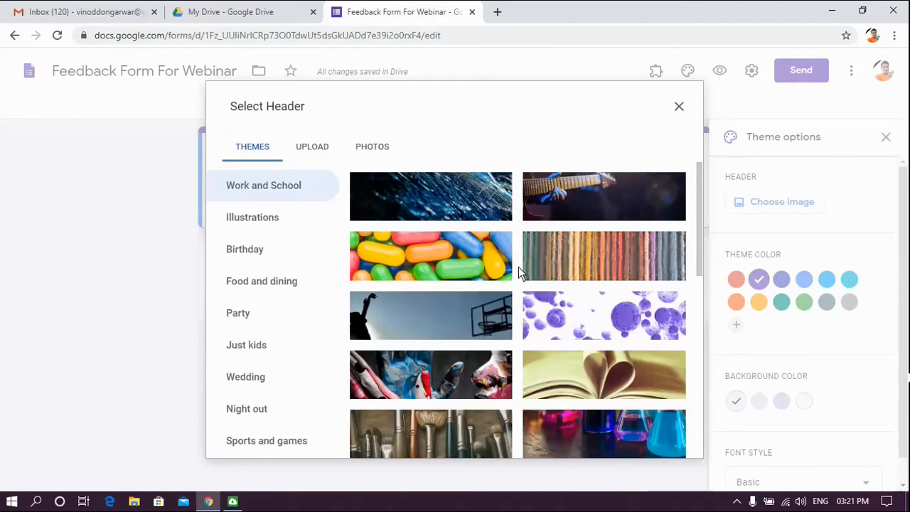
pyautogui.scroll(-2, 700, 327)
pyautogui.scroll(-5, 700, 327)
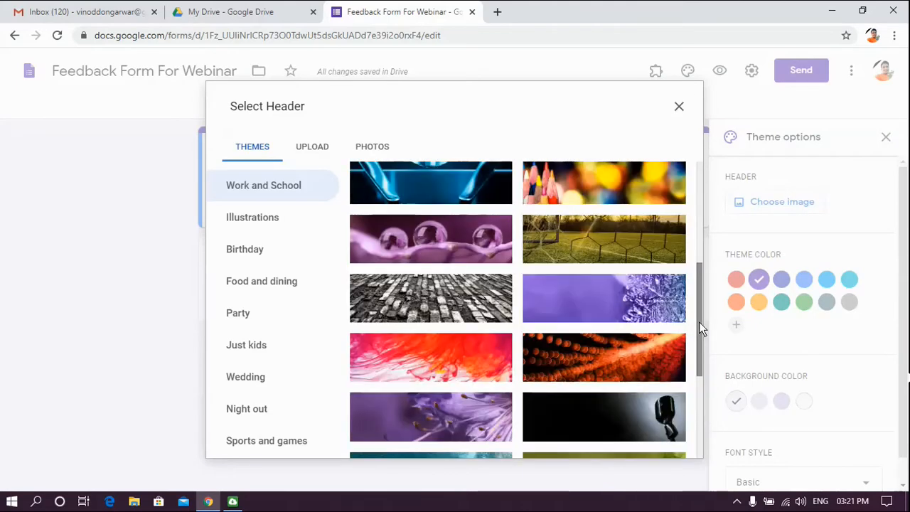
pyautogui.scroll(3, 705, 299)
pyautogui.moveTo(701, 297); pyautogui.dragTo(701, 221)
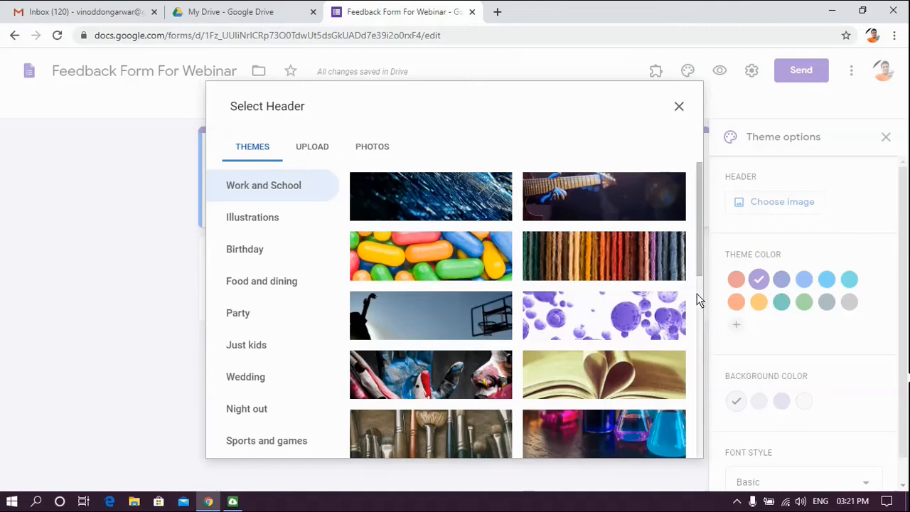
pyautogui.scroll(-5, 699, 296)
pyautogui.moveTo(699, 332); pyautogui.dragTo(697, 422)
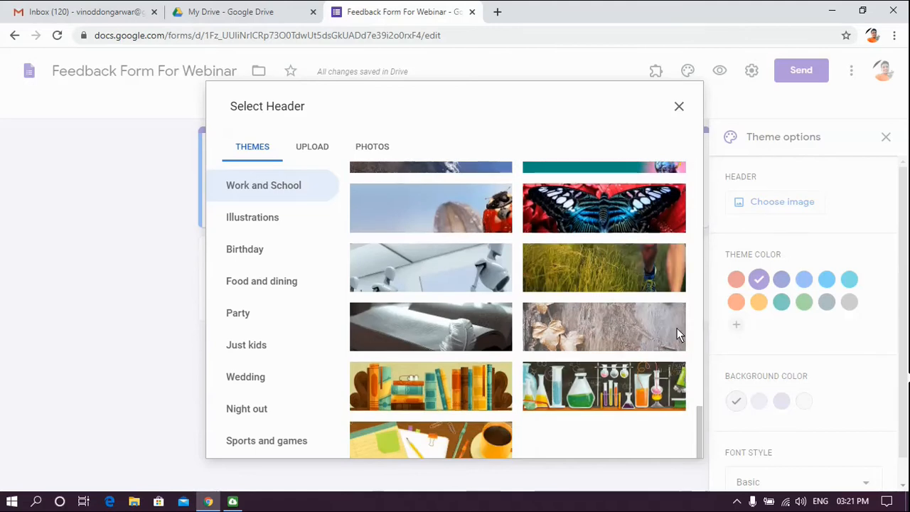
pyautogui.click(476, 436)
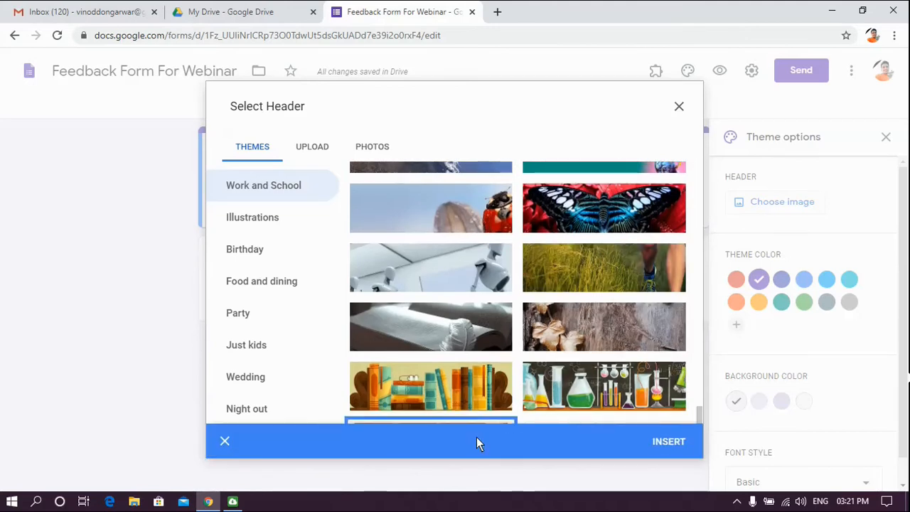
pyautogui.click(660, 439)
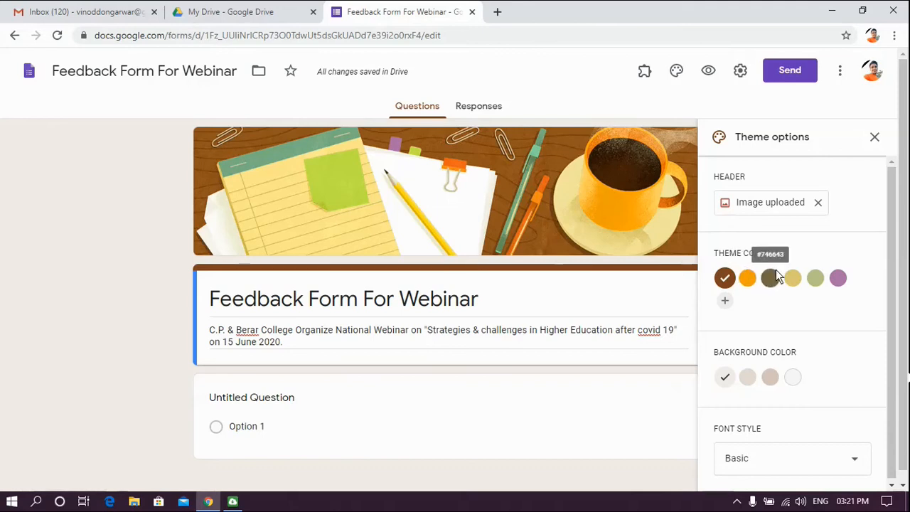
# Step: Set the theme color to yellow #dac672 and the background color to its darkest yellow shade
pyautogui.click(794, 282)
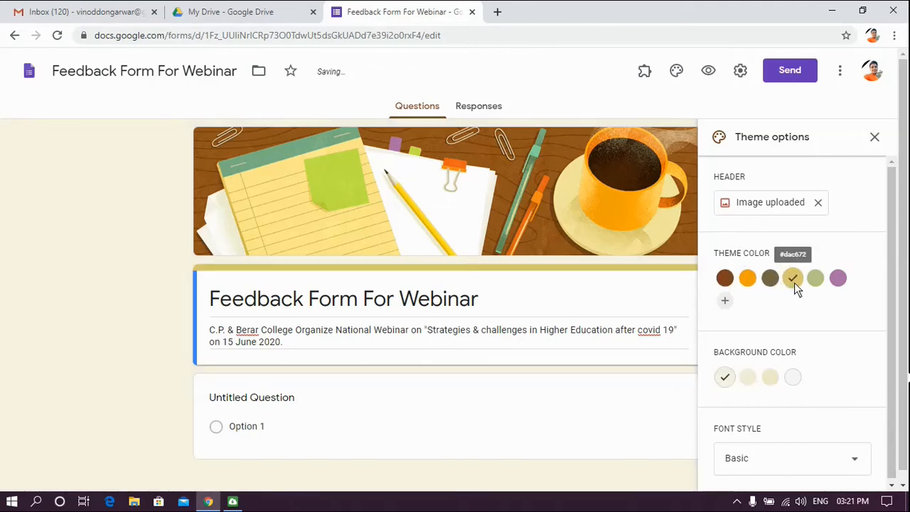
pyautogui.moveTo(890, 364); pyautogui.dragTo(891, 408)
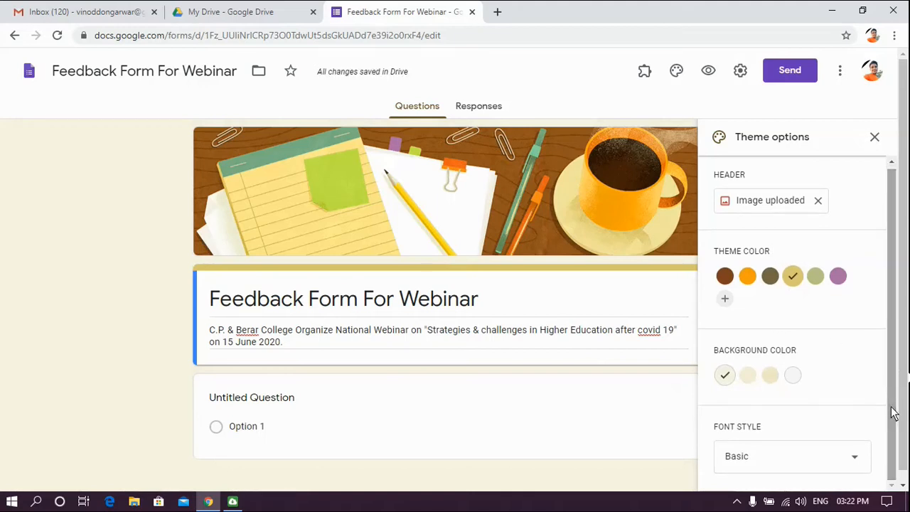
pyautogui.click(769, 375)
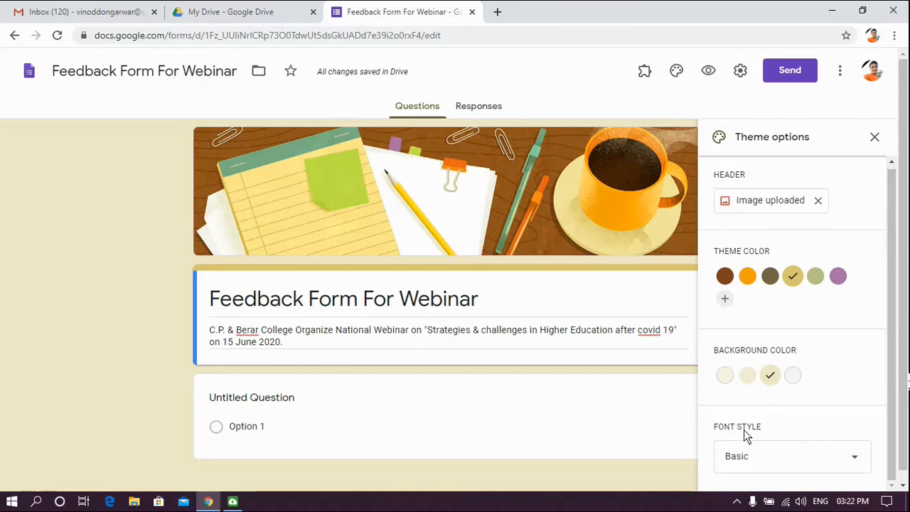
# Step: Set the form's font style to Playful and close the theme options
pyautogui.click(856, 454)
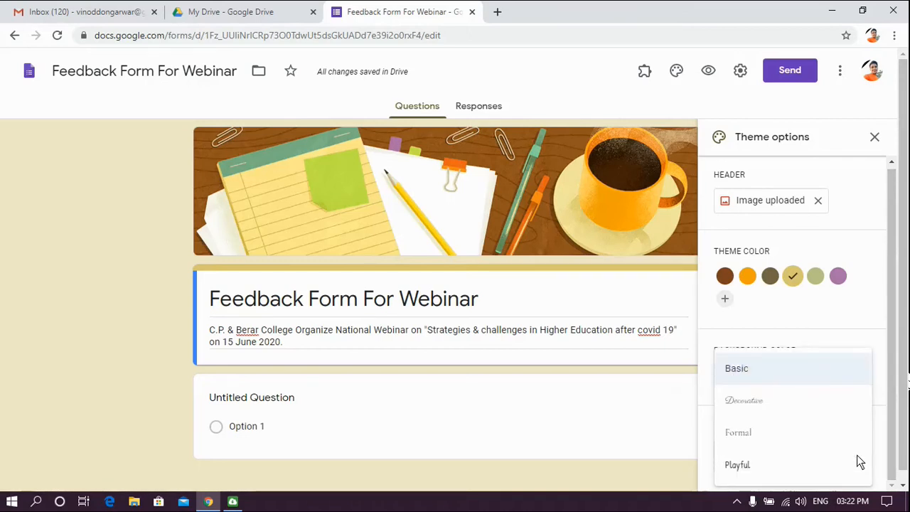
pyautogui.click(736, 465)
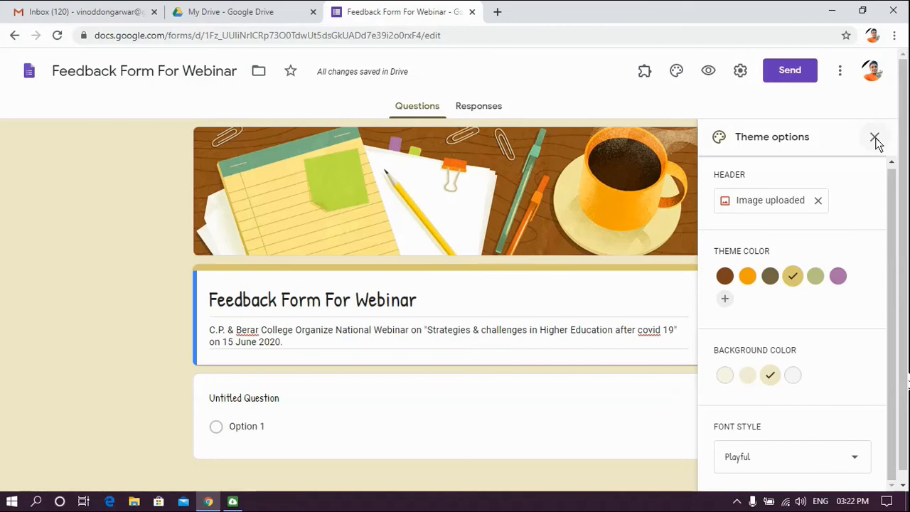
pyautogui.click(875, 140)
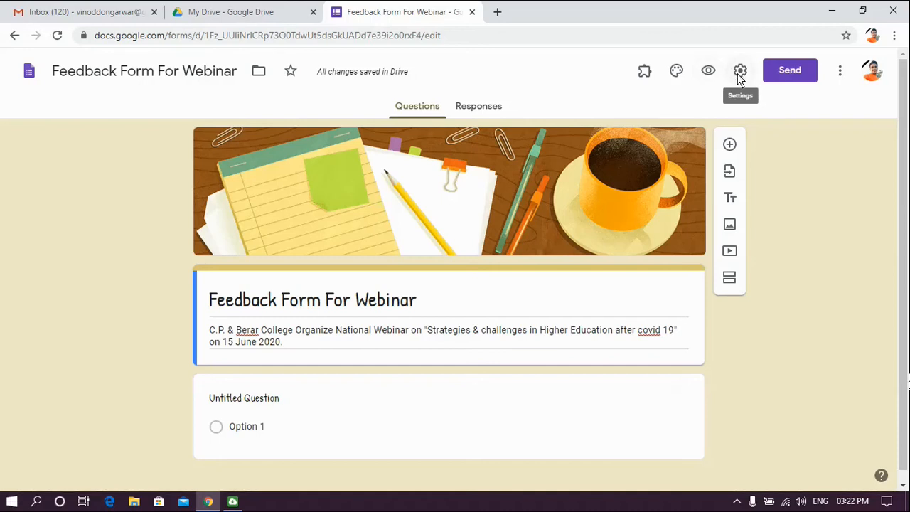
# Step: Enable collecting email addresses without response receipts, limit the form to 1 response, and save the settings
pyautogui.click(739, 73)
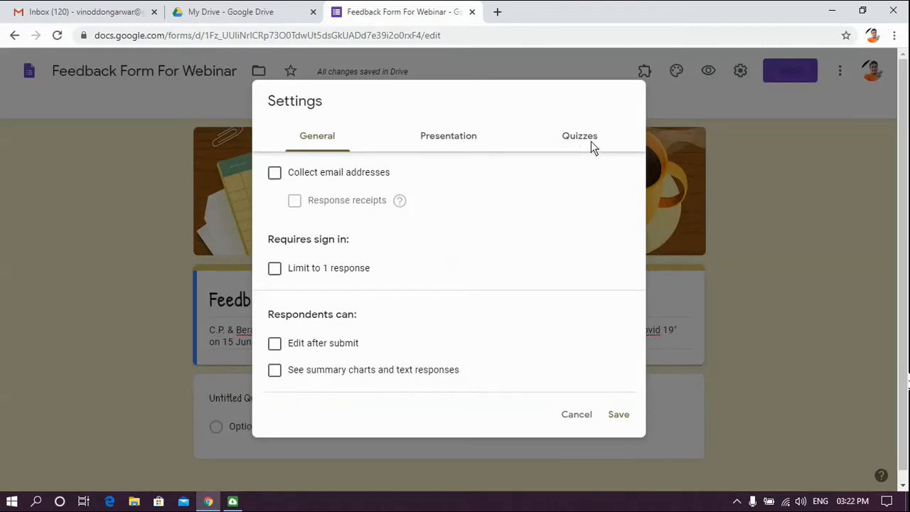
pyautogui.click(274, 177)
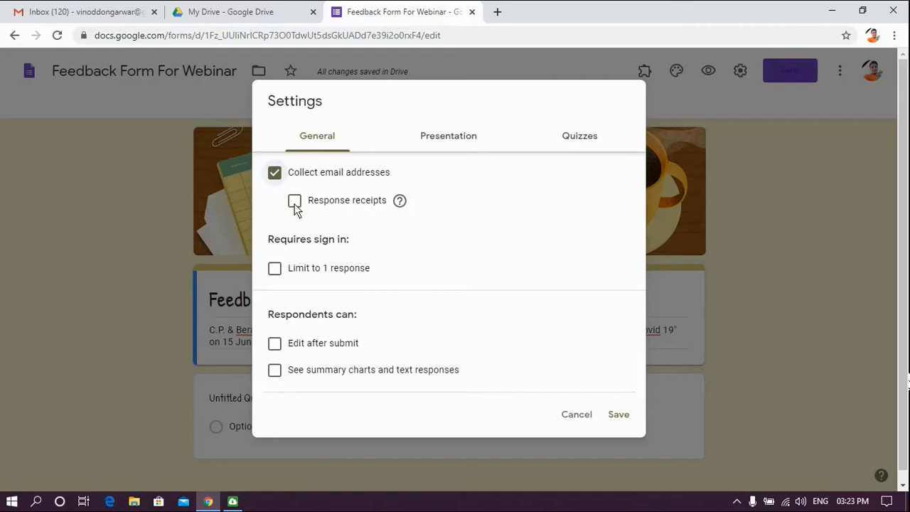
pyautogui.click(294, 202)
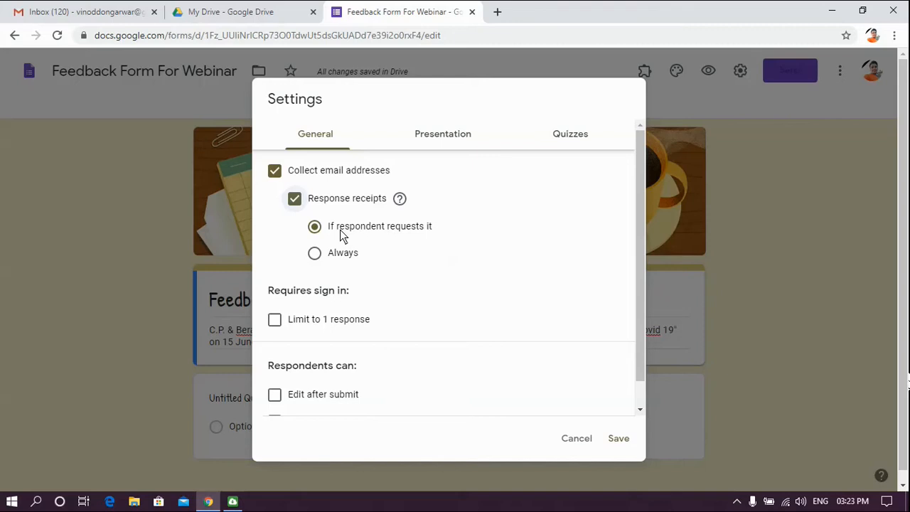
pyautogui.click(294, 199)
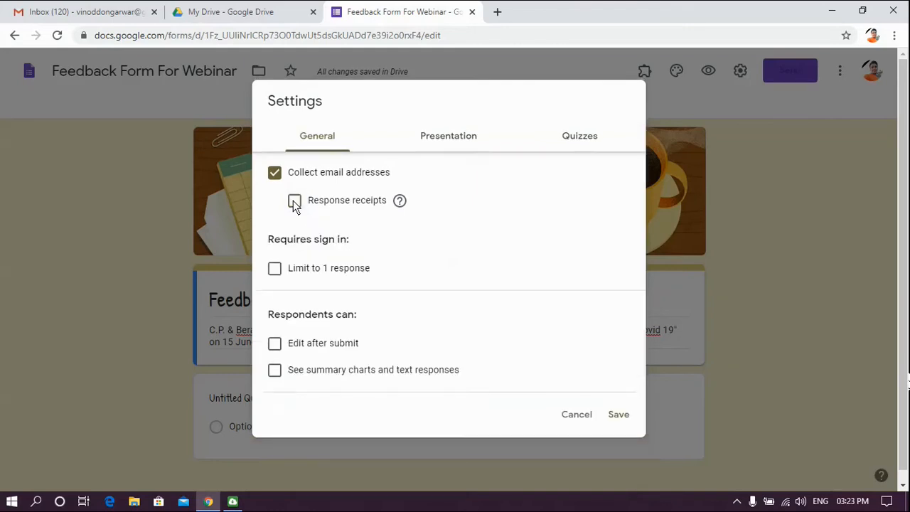
pyautogui.click(275, 269)
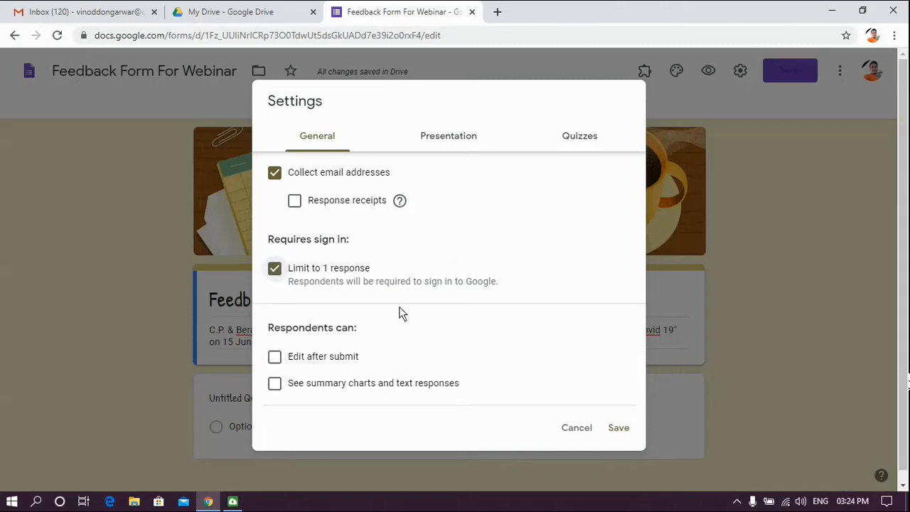
pyautogui.click(618, 427)
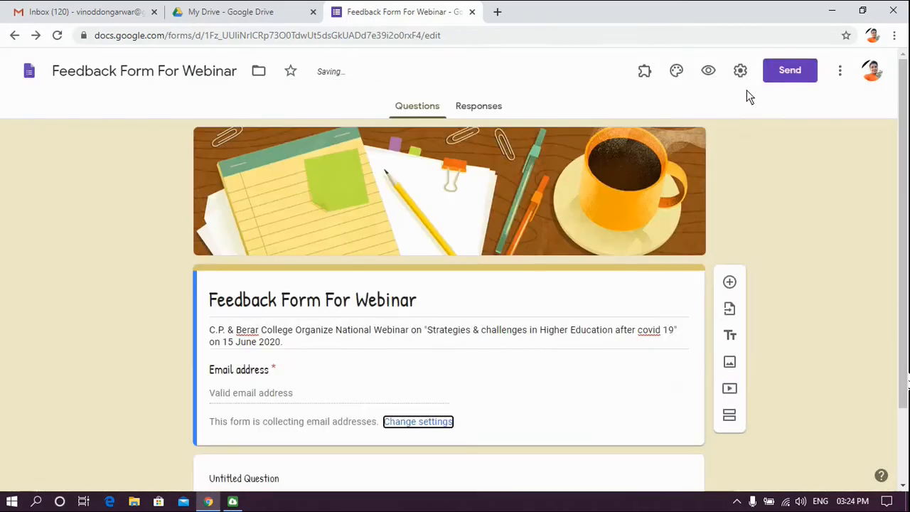
# Step: Set the form's confirmation message to "Thank You for your Valuable time" and save the settings
pyautogui.click(738, 71)
pyautogui.click(462, 139)
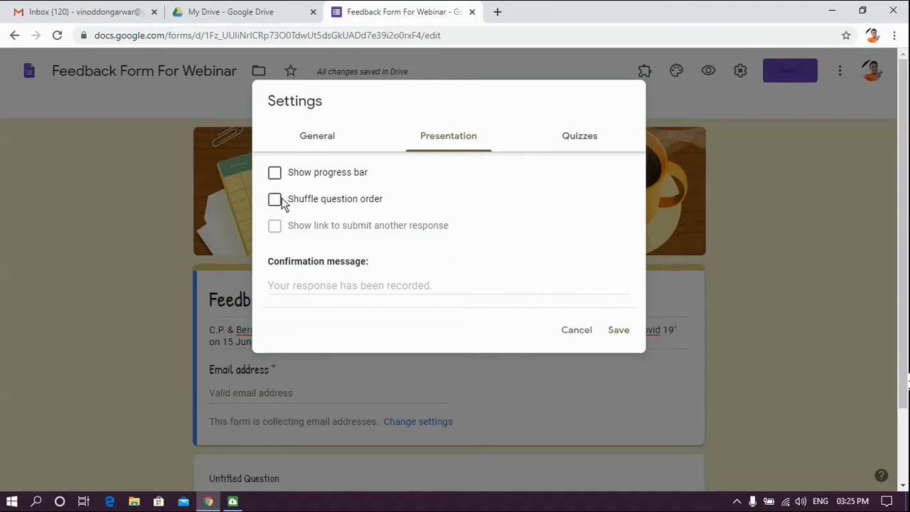
pyautogui.click(308, 286)
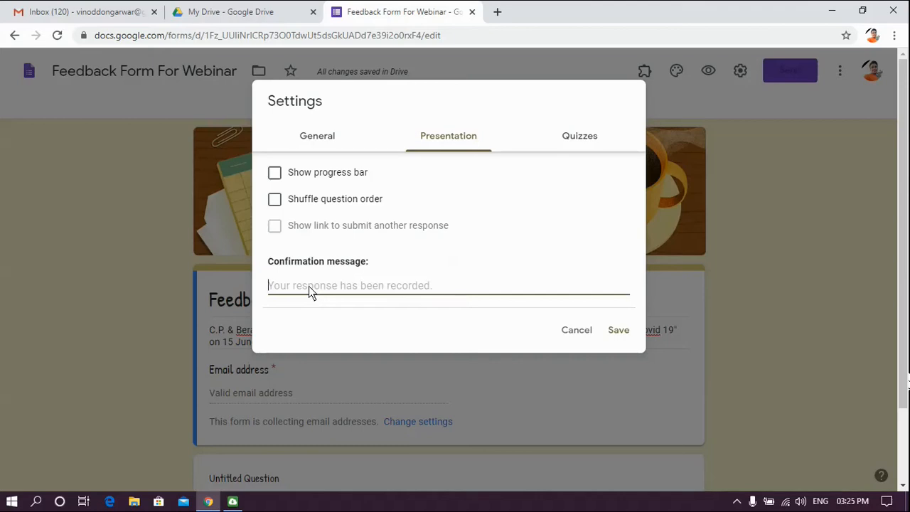
pyautogui.write('Thank You')
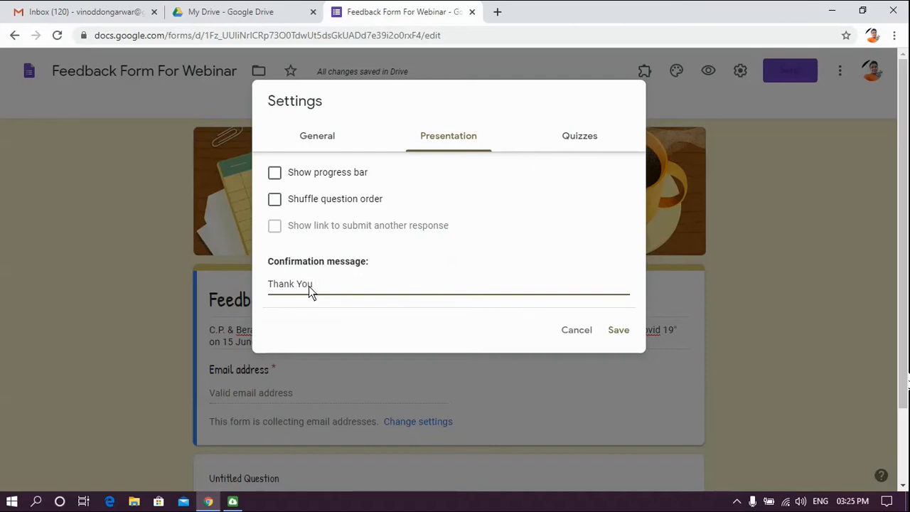
pyautogui.write('for your Valuable time')
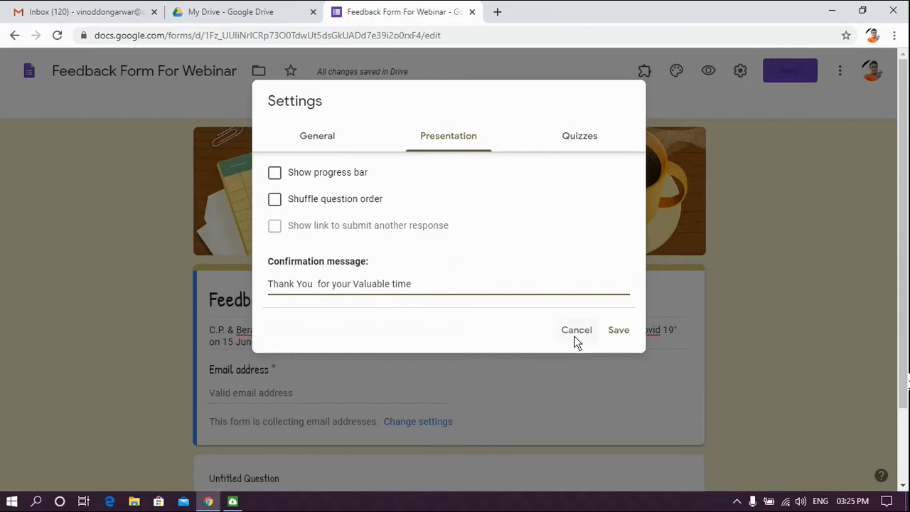
pyautogui.click(618, 331)
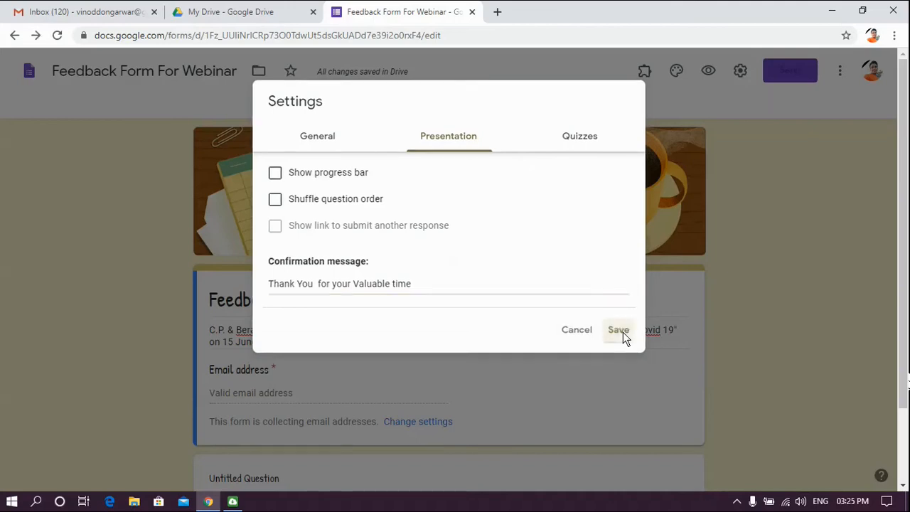
# Step: Turn the form's quiz option on and back off, and save the settings
pyautogui.click(746, 72)
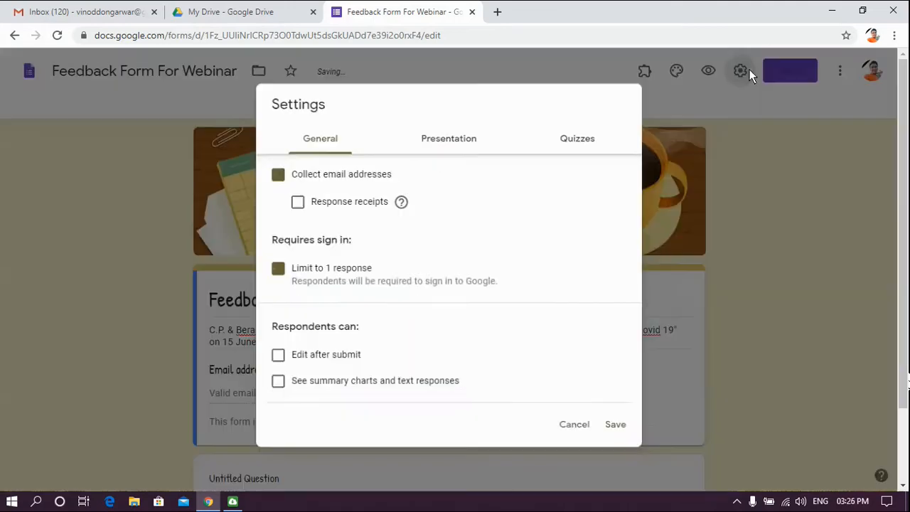
pyautogui.click(571, 136)
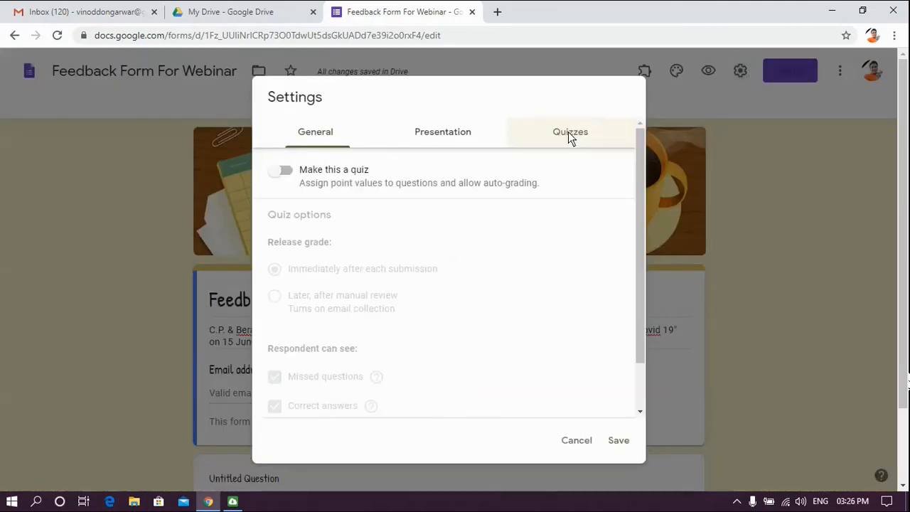
pyautogui.click(284, 172)
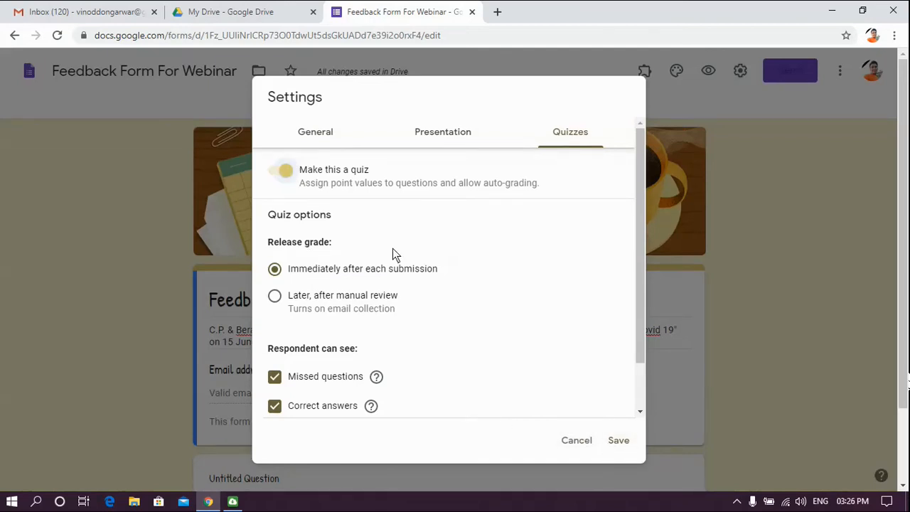
pyautogui.click(282, 171)
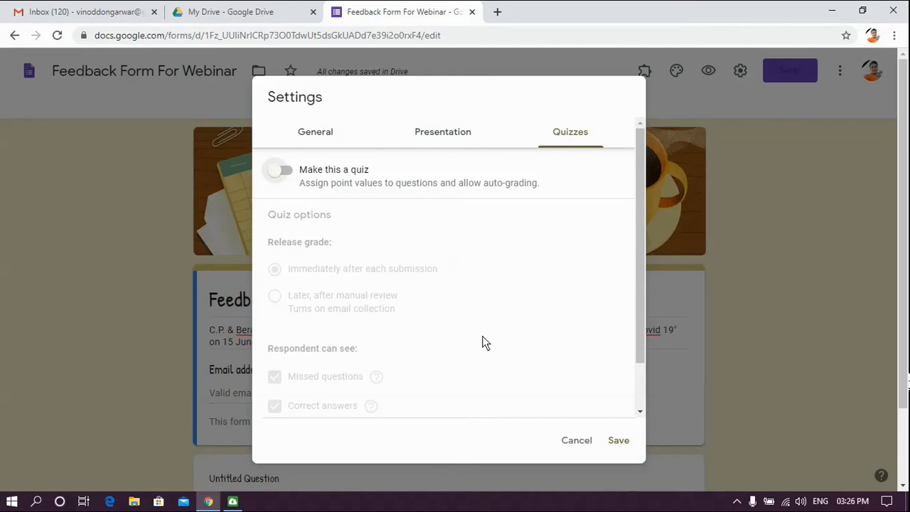
pyautogui.click(616, 442)
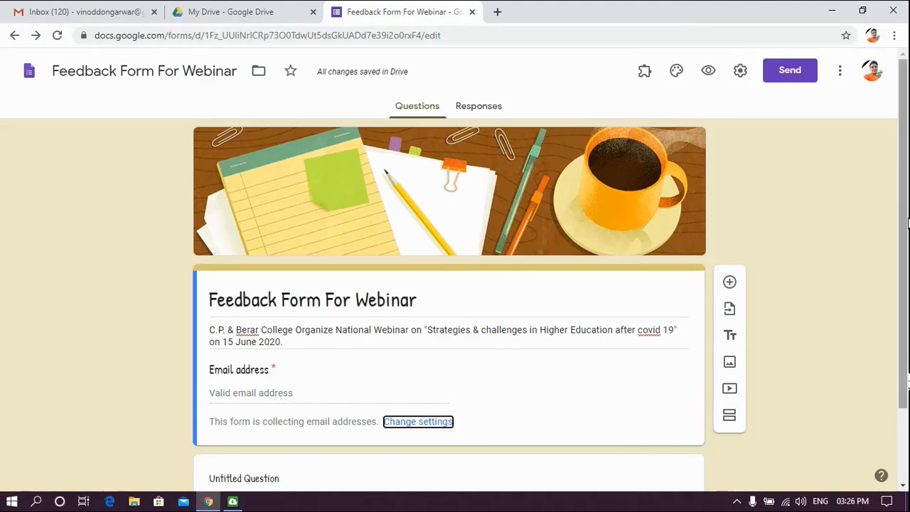
# Step: Replace the title of the untitled first question with "Name Participant"
pyautogui.moveTo(907, 223); pyautogui.dragTo(906, 263)
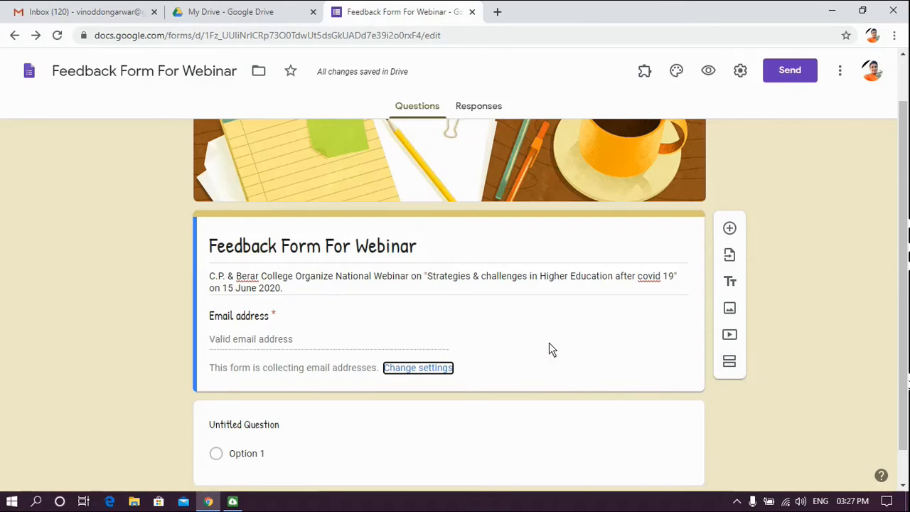
pyautogui.scroll(-1, 905, 250)
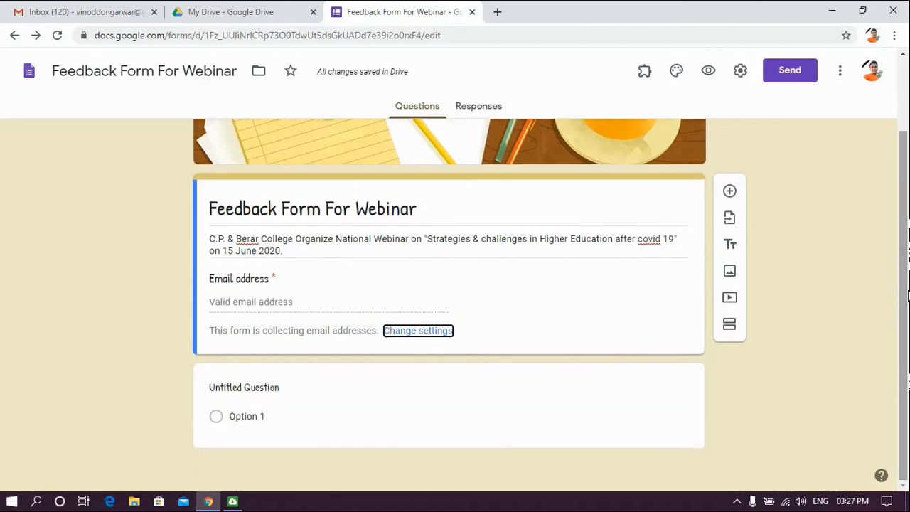
pyautogui.click(393, 402)
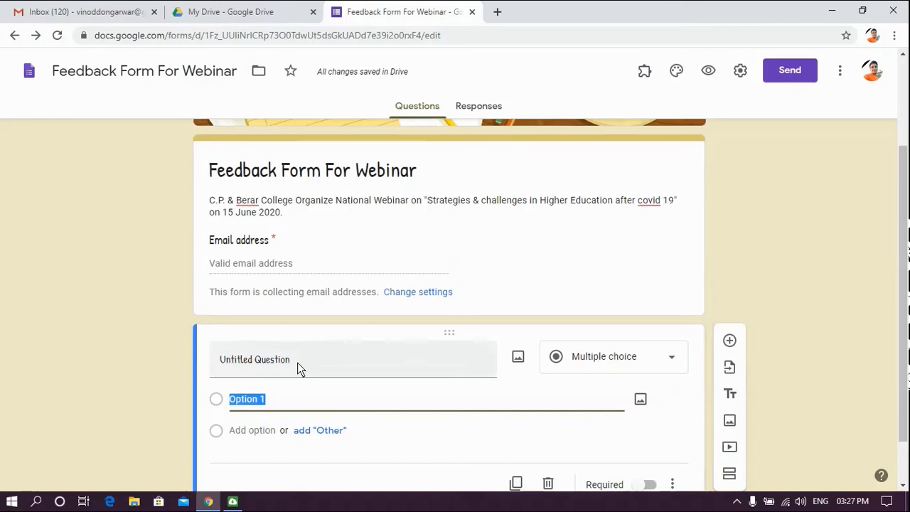
pyautogui.click(298, 368)
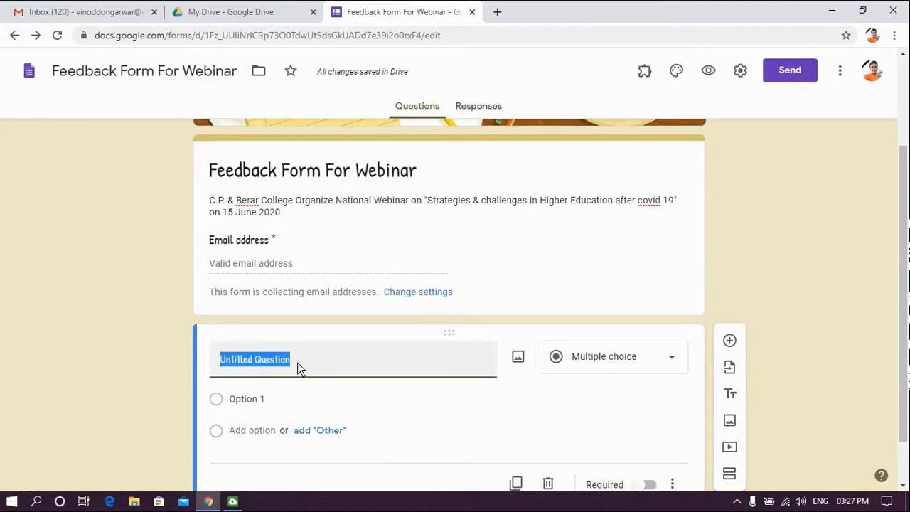
pyautogui.click(298, 369)
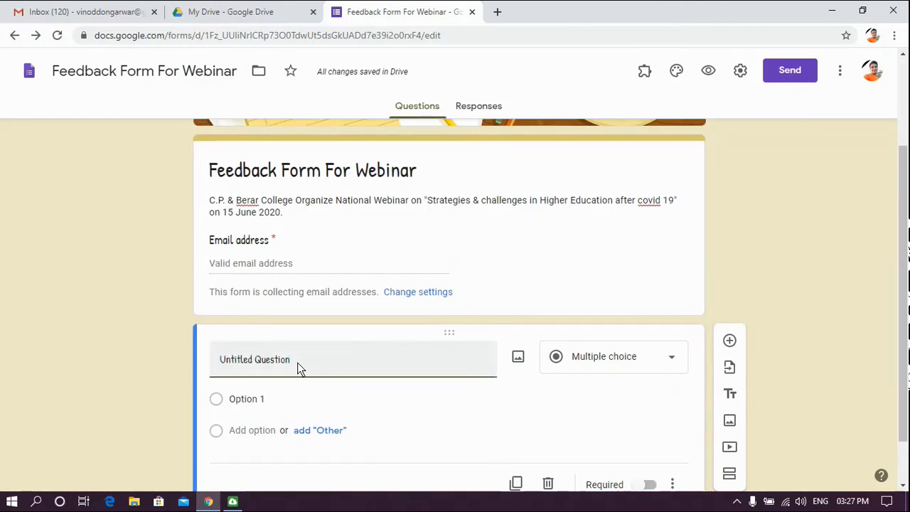
pyautogui.press('BackSpace')
pyautogui.press('BackSpace')
pyautogui.press('BackSpace')
pyautogui.press('BackSpace')
pyautogui.press('BackSpace')
pyautogui.press('BackSpace')
pyautogui.press('BackSpace')
pyautogui.press('BackSpace')
pyautogui.press('BackSpace')
pyautogui.press('BackSpace')
pyautogui.press('BackSpace')
pyautogui.press('BackSpace')
pyautogui.press('BackSpace')
pyautogui.press('BackSpace')
pyautogui.press('BackSpace')
pyautogui.press('BackSpace')
pyautogui.press('BackSpace')
pyautogui.write('Na')
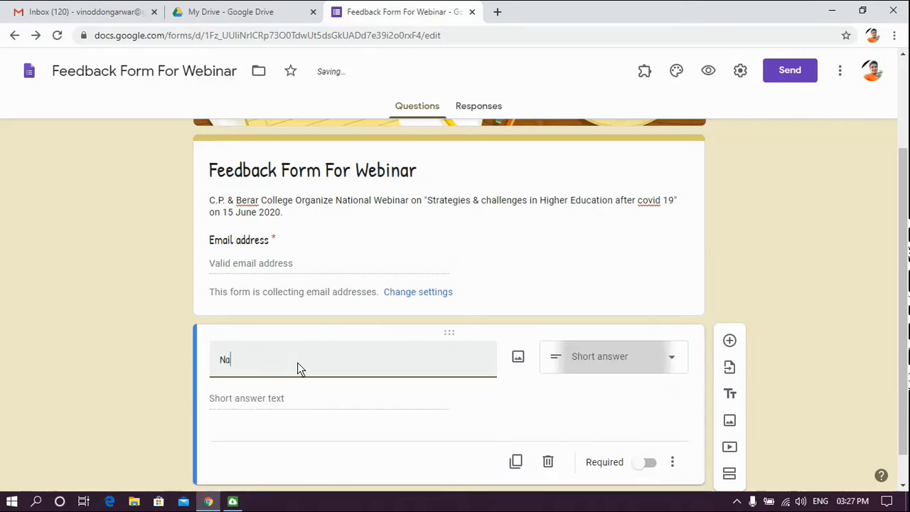
pyautogui.write('me ')
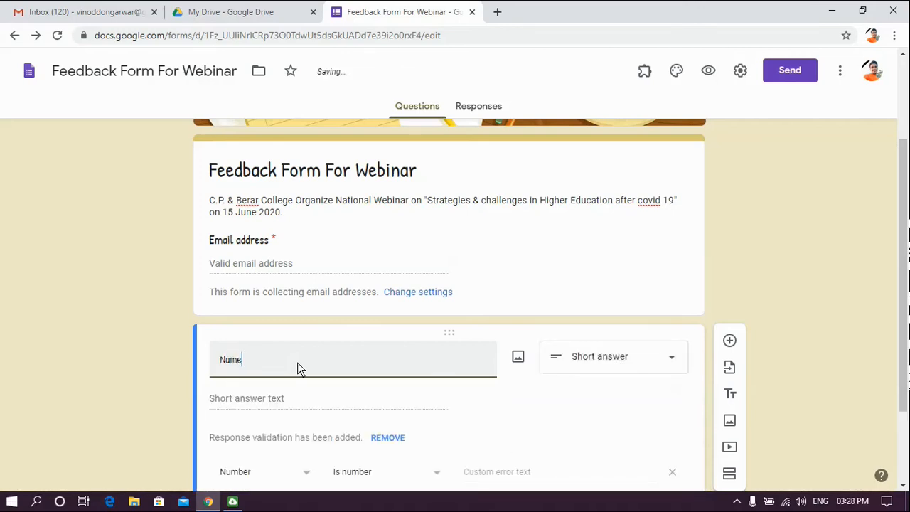
pyautogui.write('P')
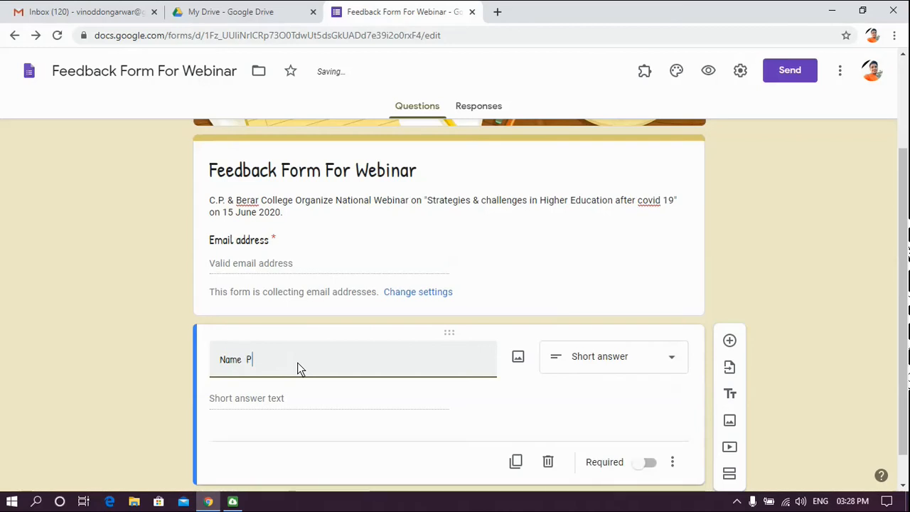
pyautogui.write('articiant')
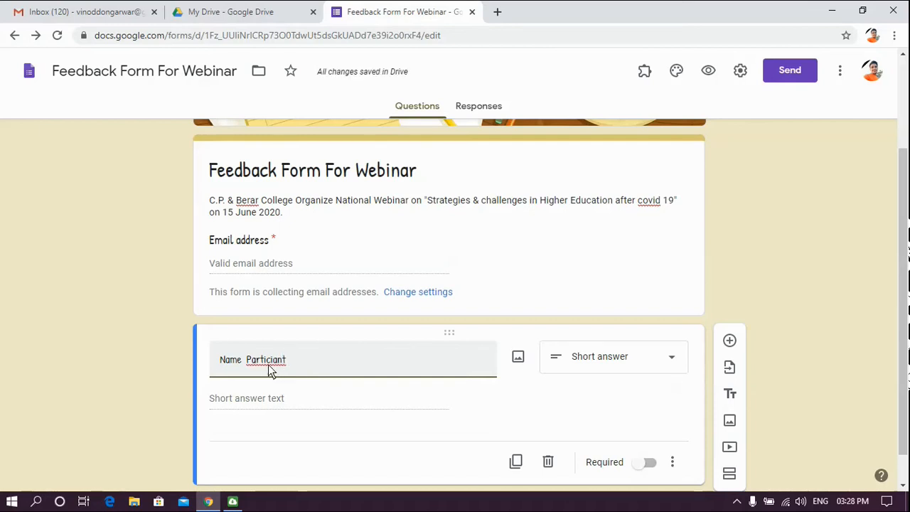
pyautogui.click(273, 362)
pyautogui.write('p')
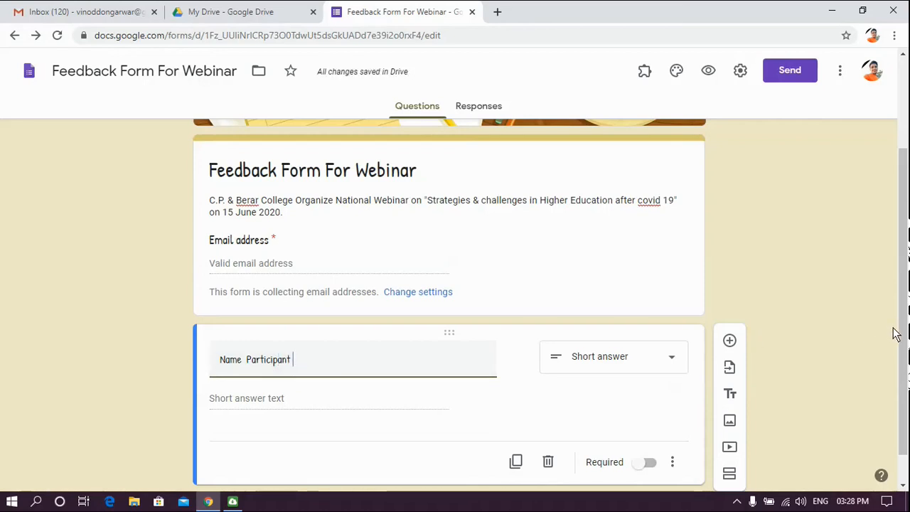
pyautogui.scroll(-1, 894, 334)
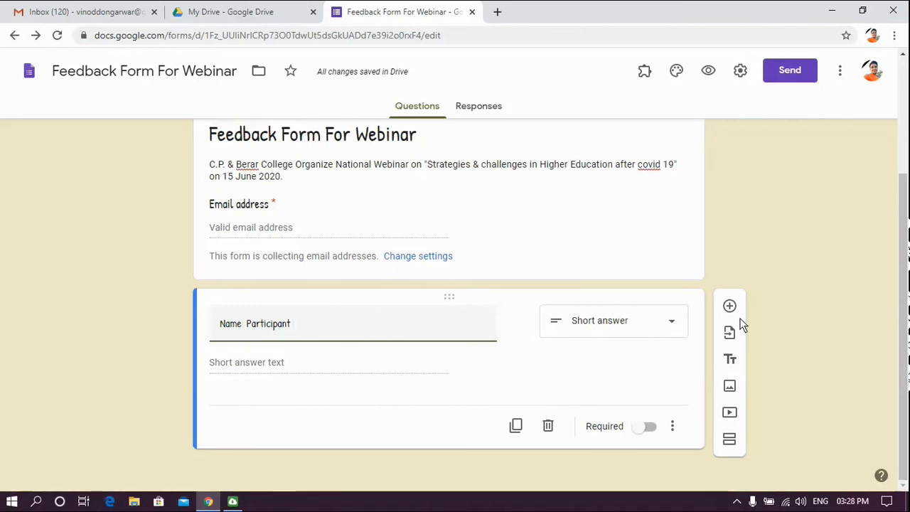
pyautogui.click(676, 323)
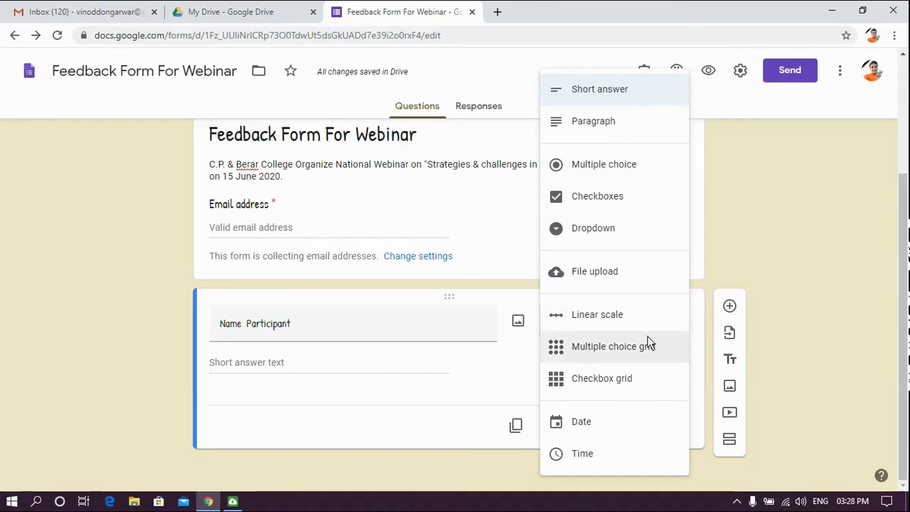
pyautogui.click(830, 295)
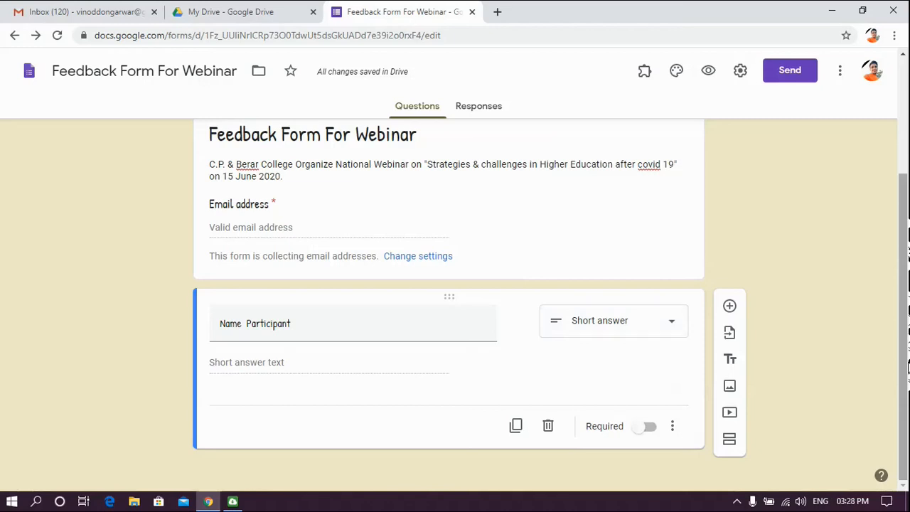
pyautogui.tripleClick(307, 331)
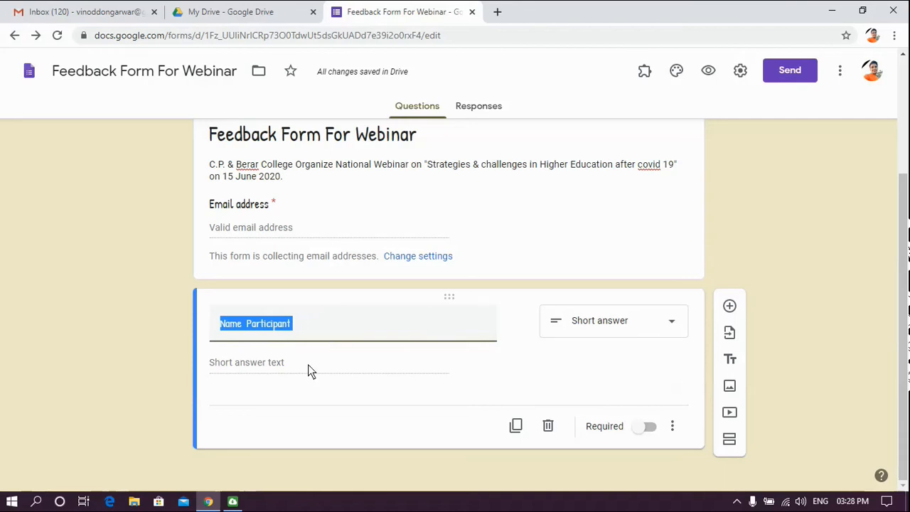
pyautogui.click(549, 345)
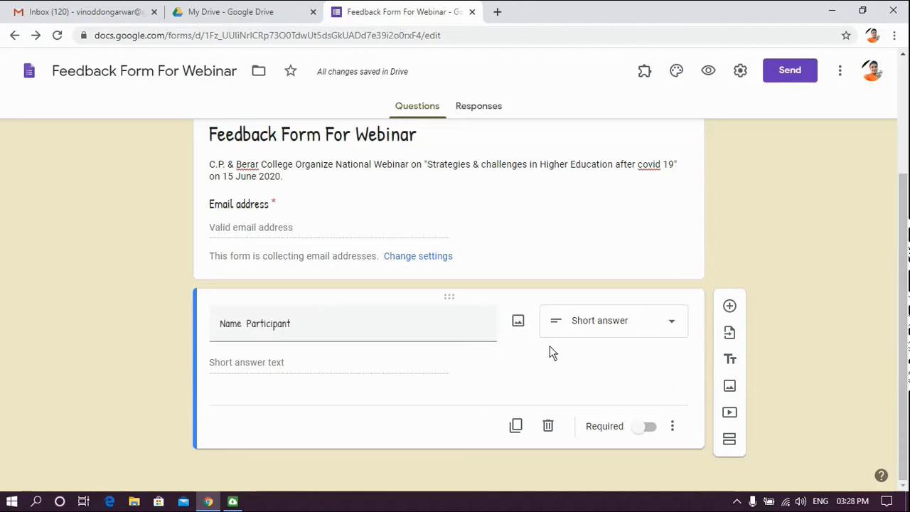
# Step: Duplicate the "Name Participant" question and delete the duplicate
pyautogui.click(516, 425)
pyautogui.moveTo(904, 346); pyautogui.dragTo(904, 412)
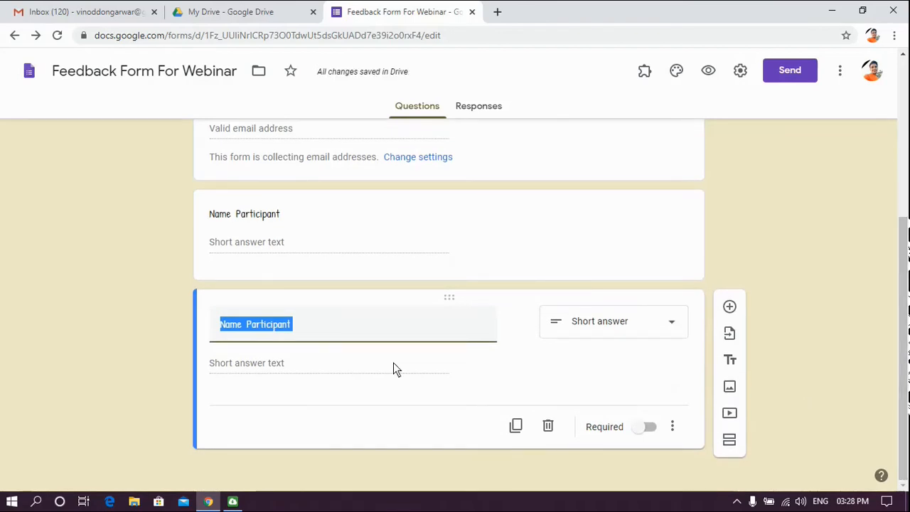
pyautogui.click(547, 426)
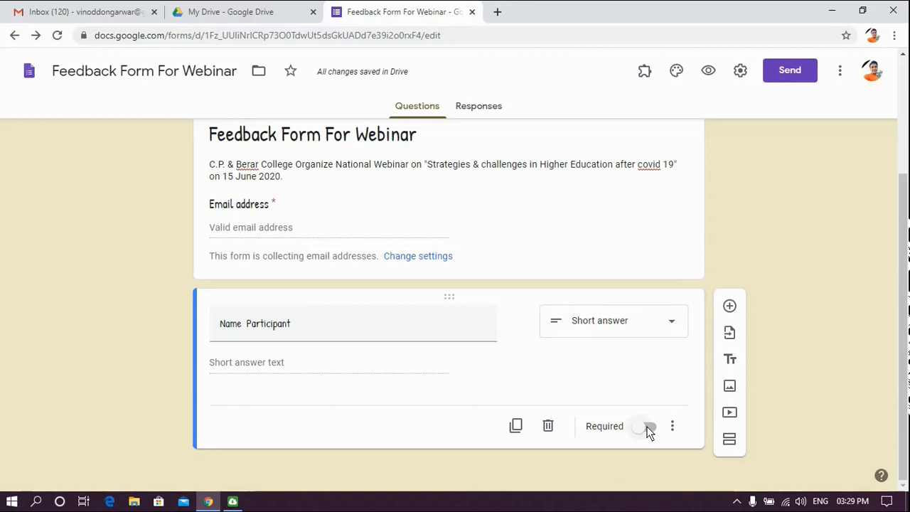
# Step: Make the "Name Participant" question required, and turn its description field on and back off
pyautogui.click(647, 428)
pyautogui.click(672, 427)
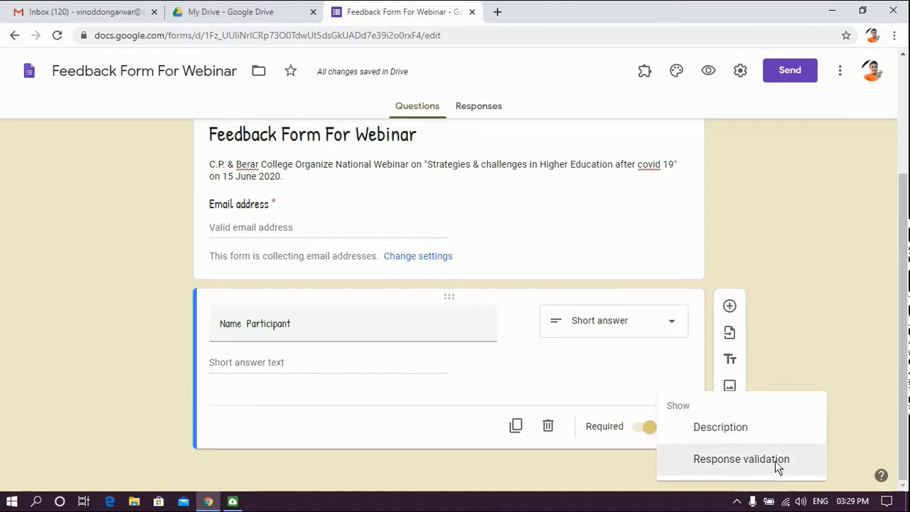
pyautogui.click(723, 435)
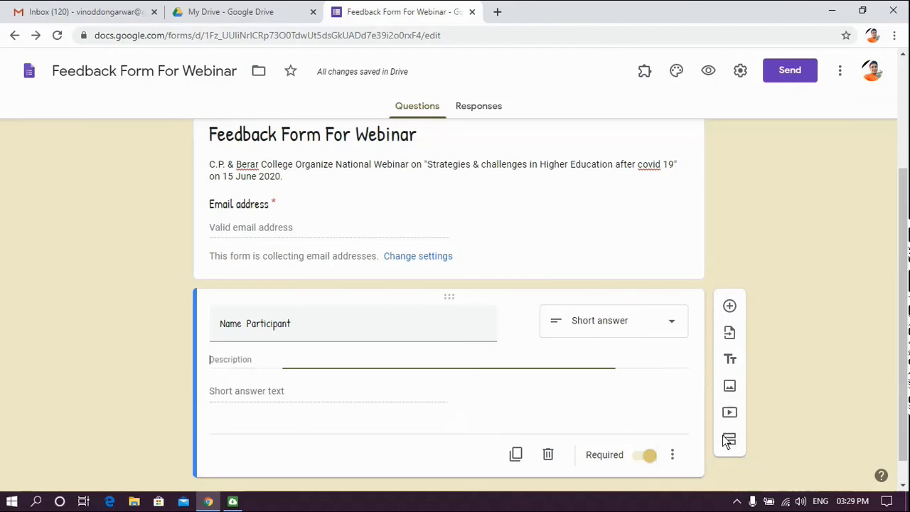
pyautogui.click(673, 455)
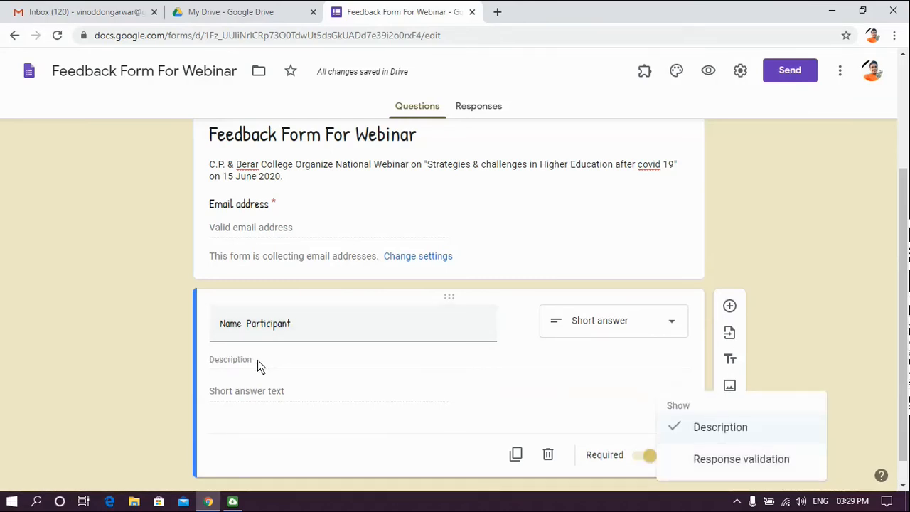
pyautogui.click(711, 430)
pyautogui.click(674, 425)
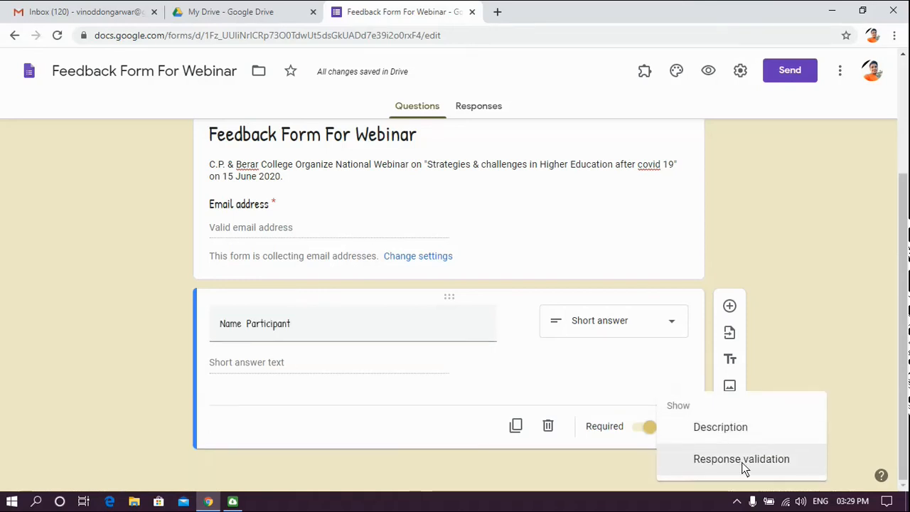
pyautogui.click(666, 362)
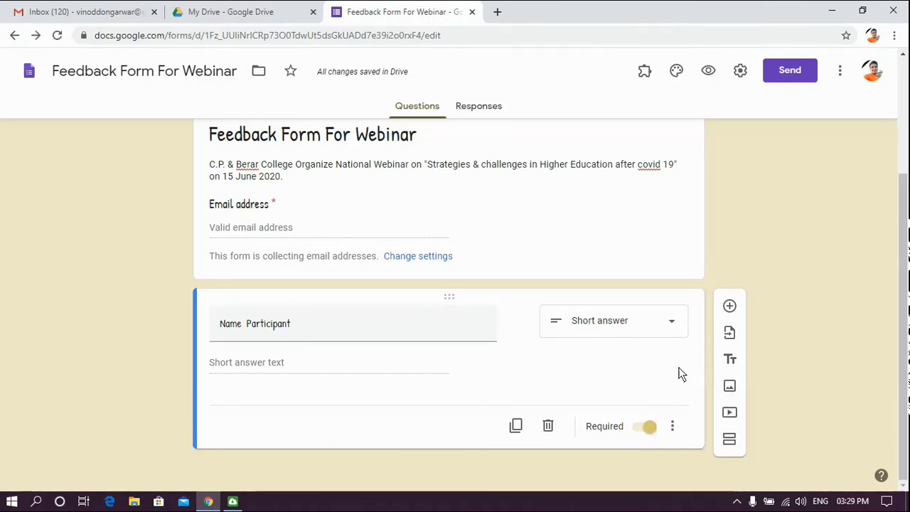
# Step: Add a question titled "Name of Institution" below the participant question and make it required
pyautogui.click(730, 306)
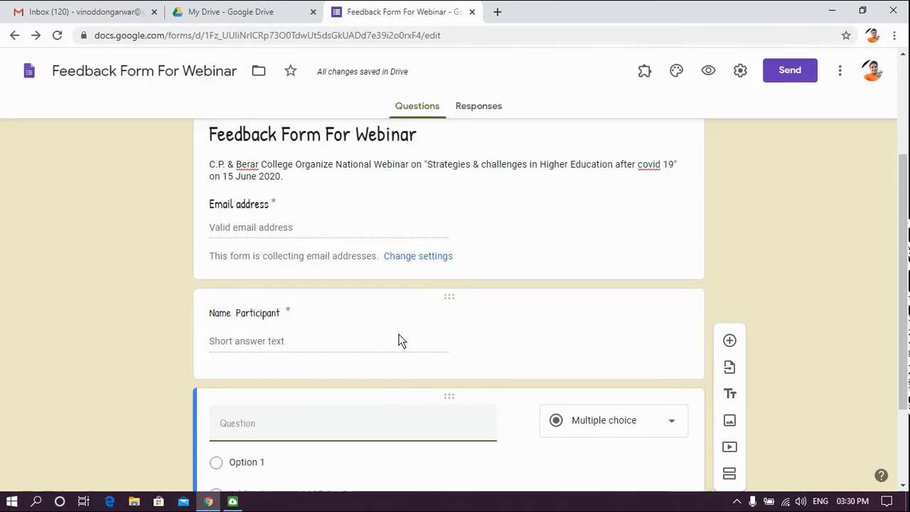
pyautogui.click(259, 429)
pyautogui.write('Name ')
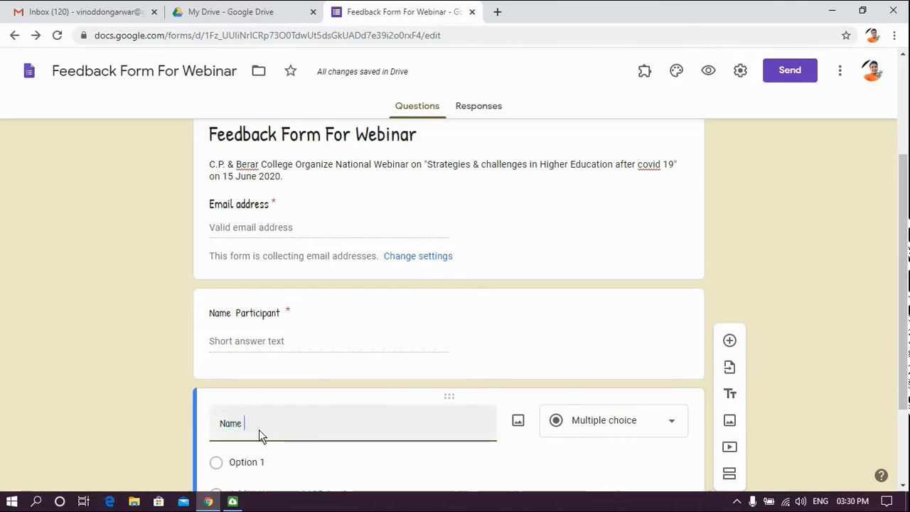
pyautogui.write('of Insti')
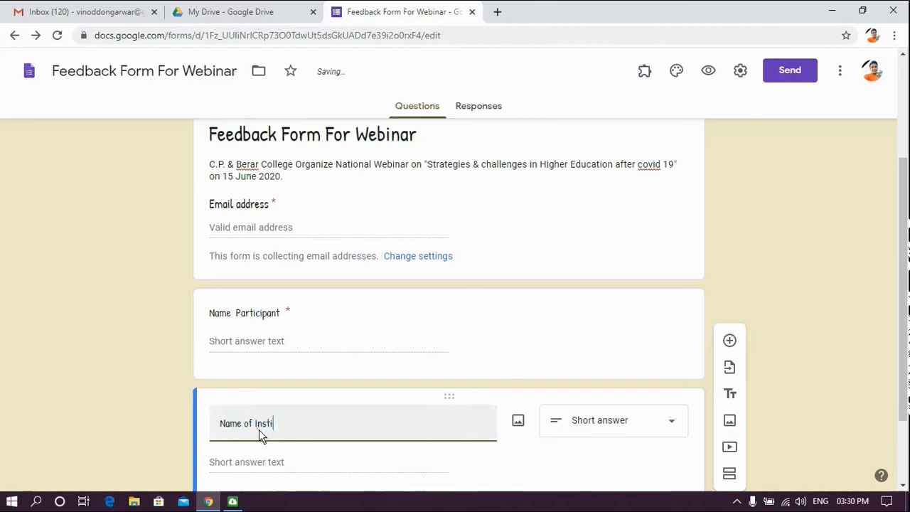
pyautogui.write('tuto')
pyautogui.press('BackSpace')
pyautogui.write('ion')
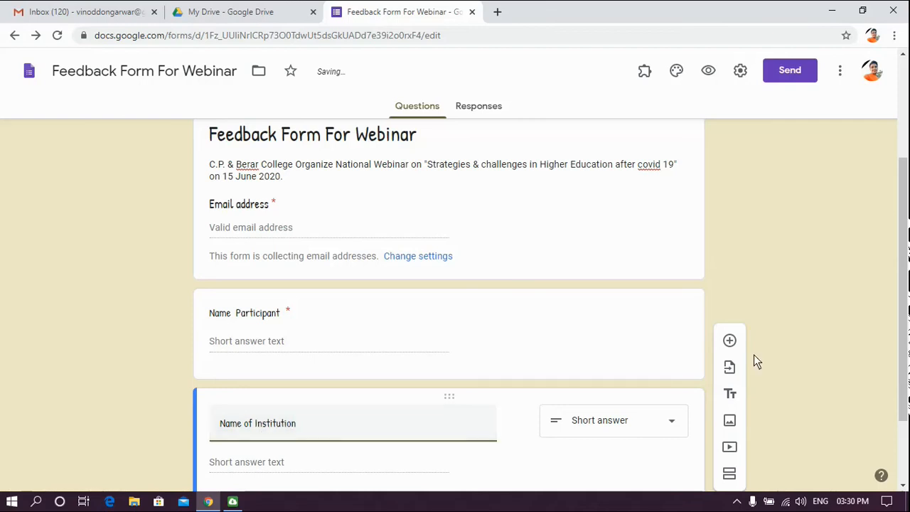
pyautogui.moveTo(903, 332); pyautogui.dragTo(902, 382)
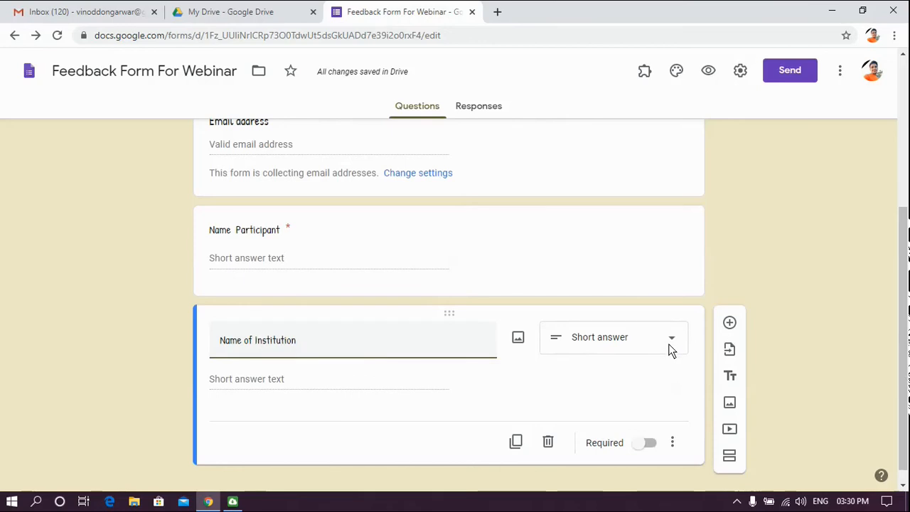
pyautogui.click(650, 442)
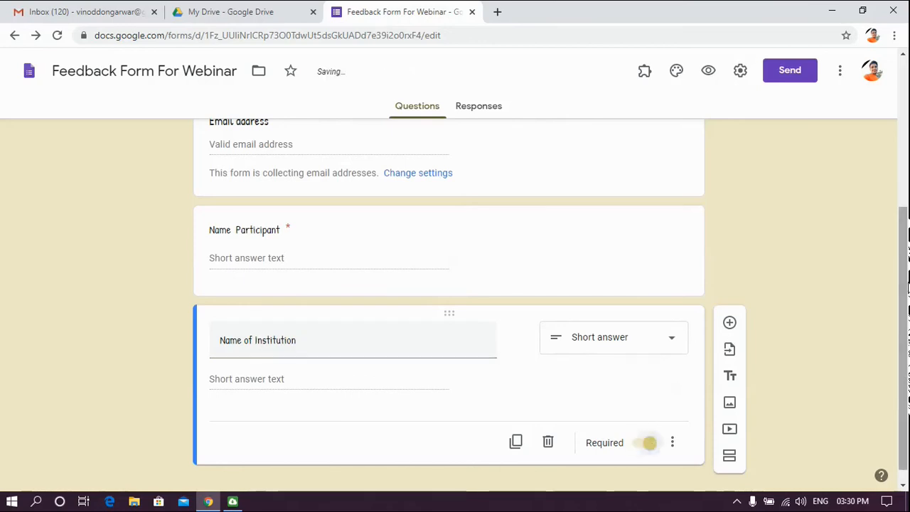
# Step: Add a question titled "Email Id" below the institution question
pyautogui.moveTo(904, 302); pyautogui.dragTo(904, 334)
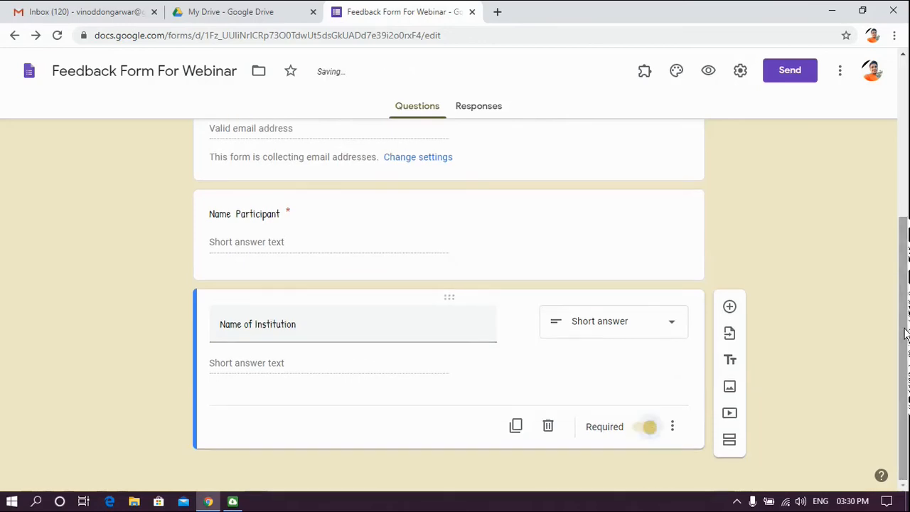
pyautogui.click(733, 308)
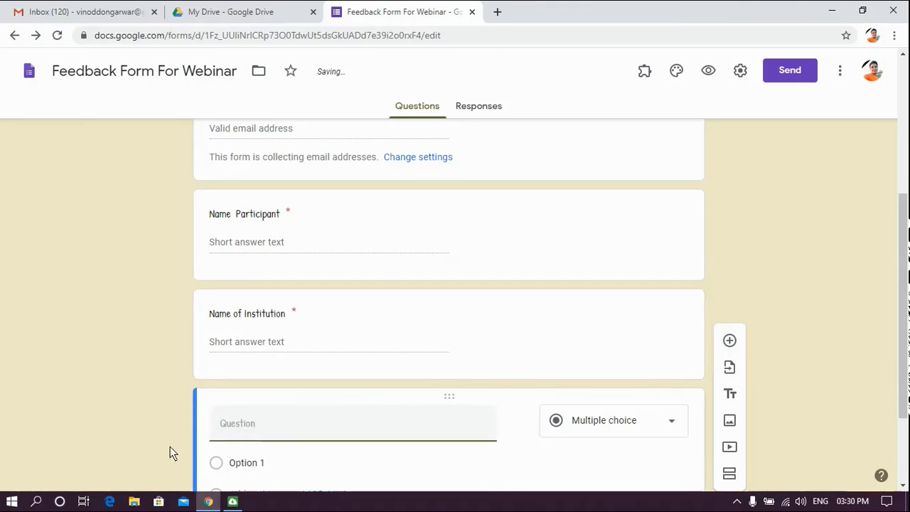
pyautogui.write('Email')
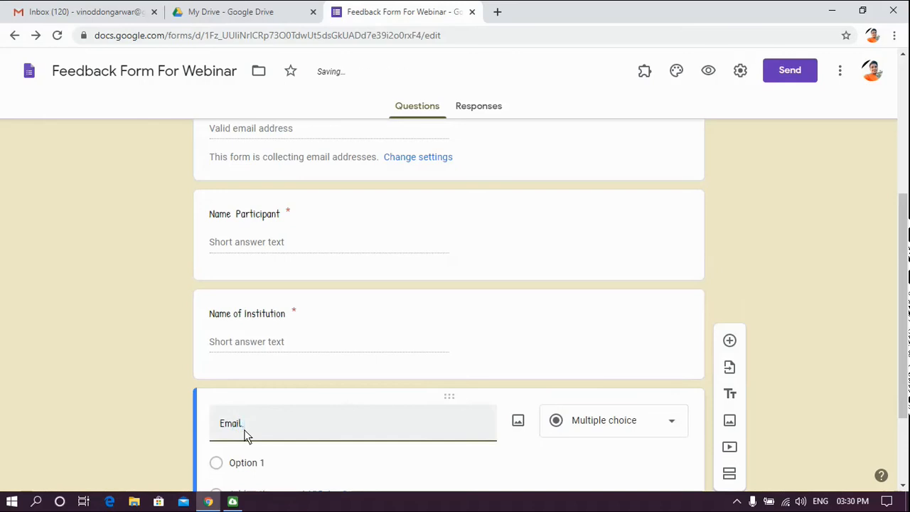
pyautogui.write(' Id')
pyautogui.moveTo(907, 354); pyautogui.dragTo(906, 438)
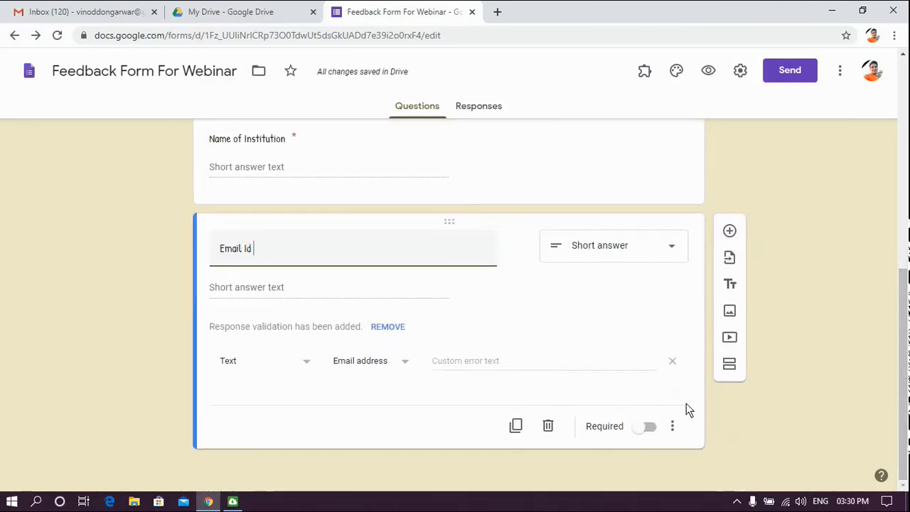
# Step: Turn off response validation for the "Email Id" question and make the question required
pyautogui.click(671, 425)
pyautogui.click(740, 462)
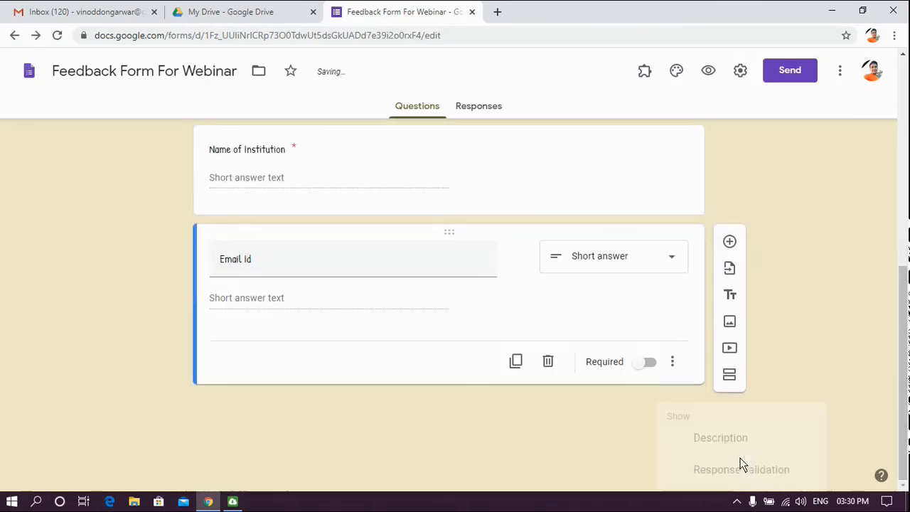
pyautogui.click(652, 427)
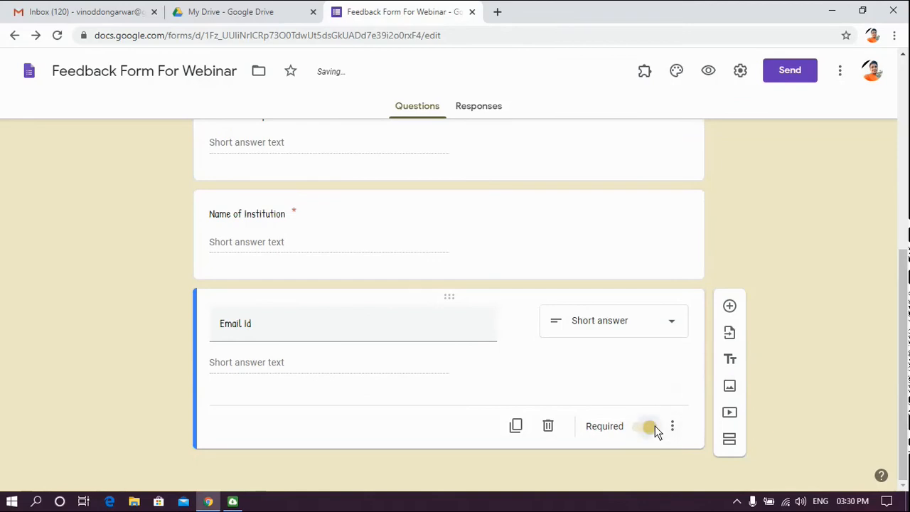
pyautogui.click(616, 265)
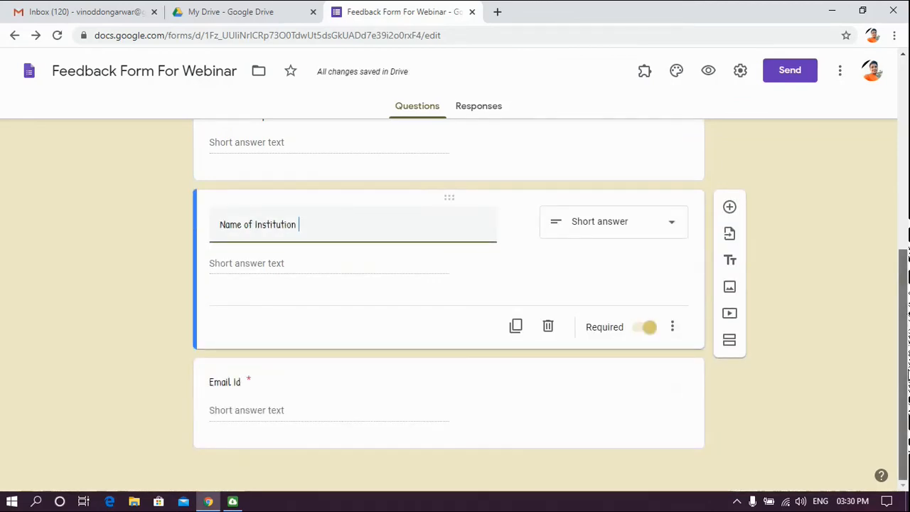
# Step: Add a question titled "Designation" below the "Email Id" question and set its answer type to Dropdown
pyautogui.click(609, 386)
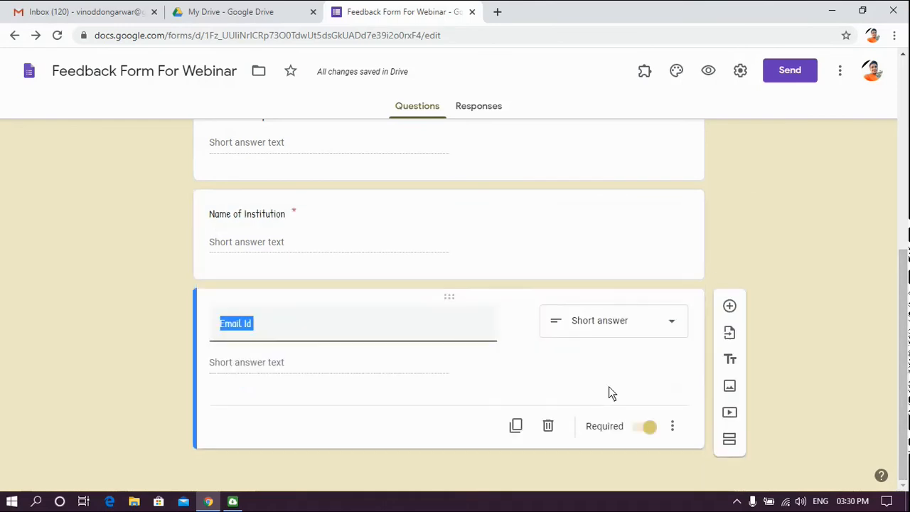
pyautogui.click(730, 308)
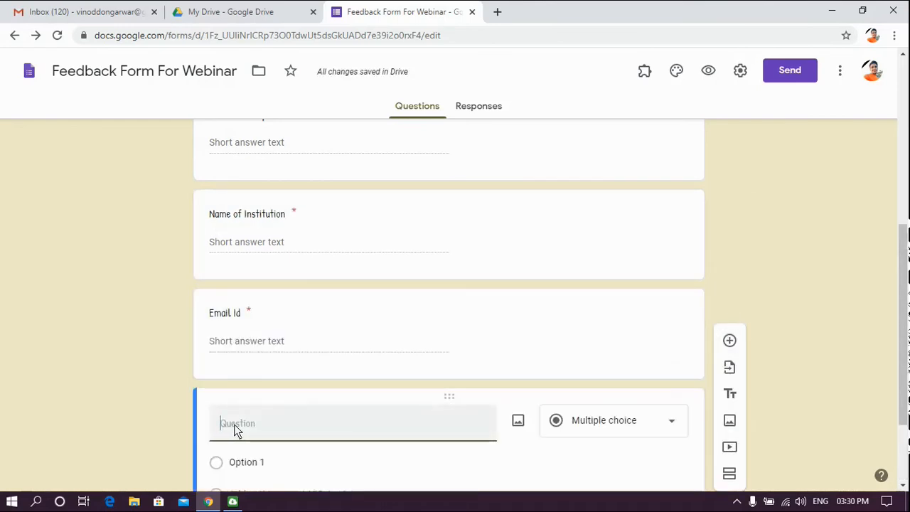
pyautogui.write('Desi')
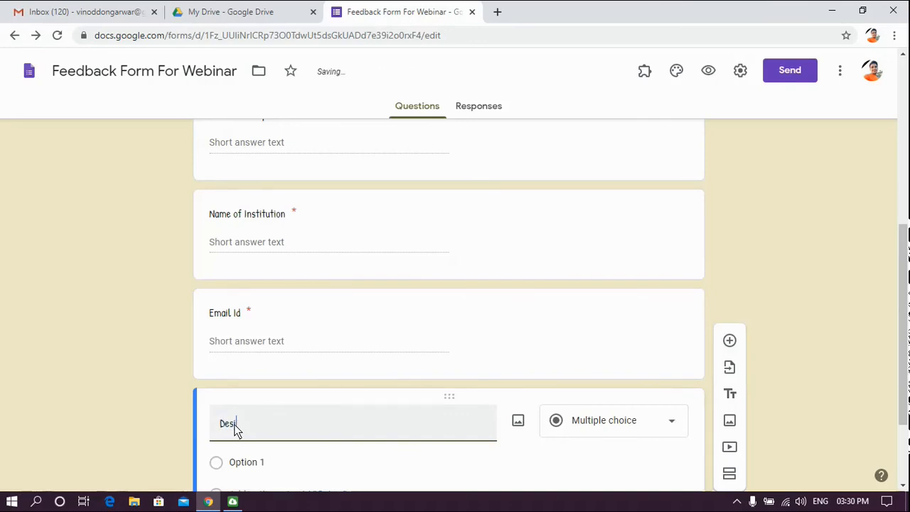
pyautogui.write('gnation')
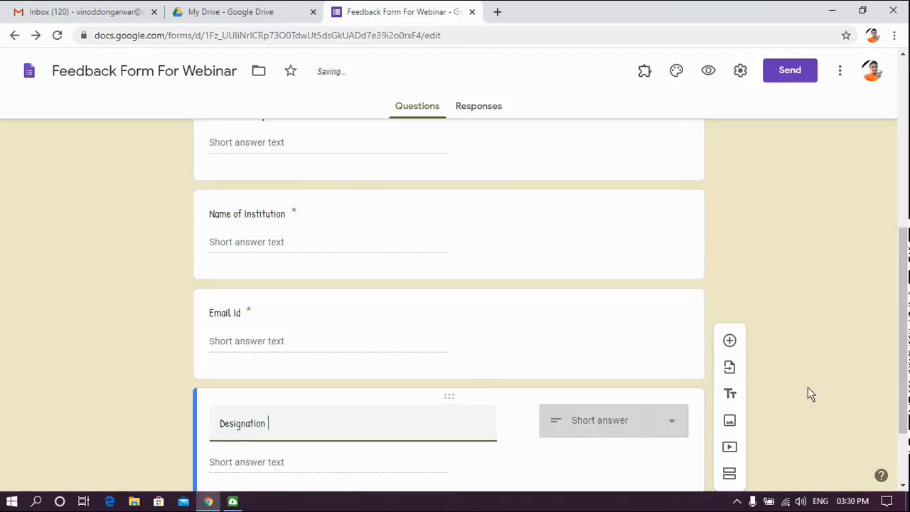
pyautogui.click(668, 424)
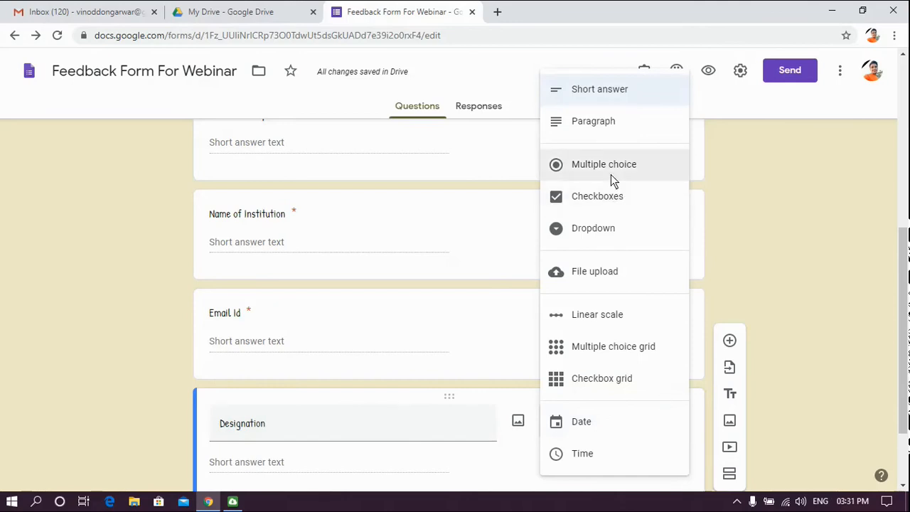
pyautogui.click(598, 229)
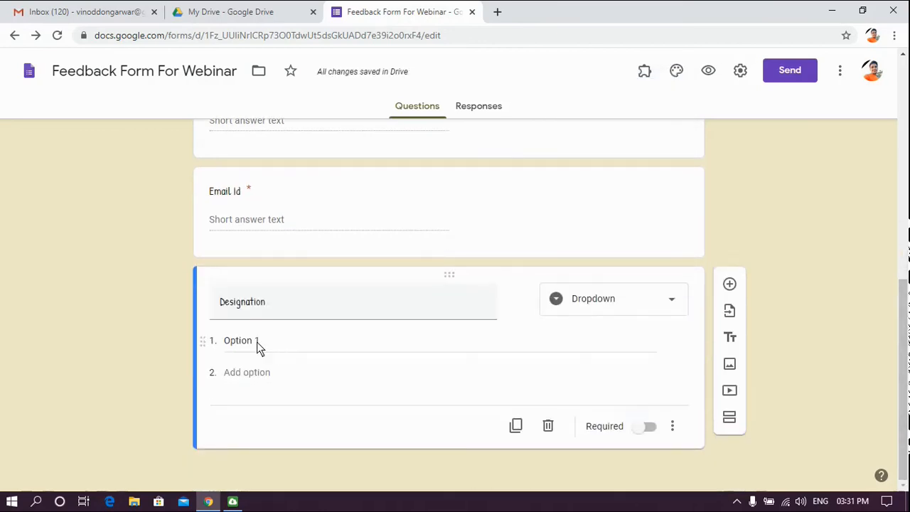
# Step: Enter "Assistant Professor" and "Associate Professor" as the first two options of the "Designation" dropdown
pyautogui.click(257, 343)
pyautogui.write('Ass')
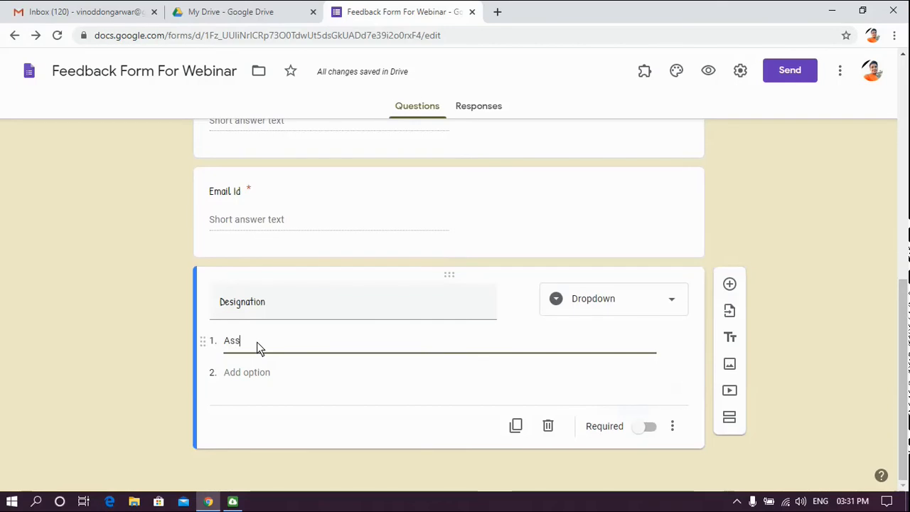
pyautogui.write('istant Pro')
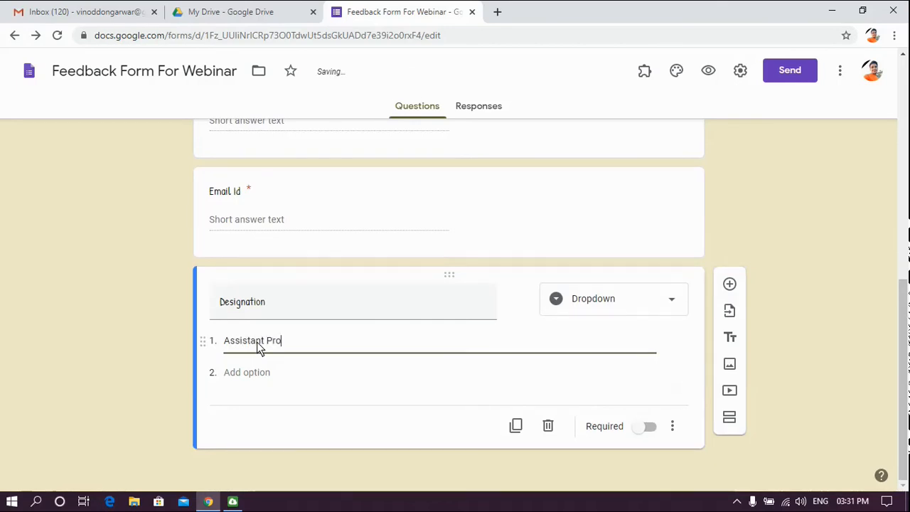
pyautogui.write('fessior')
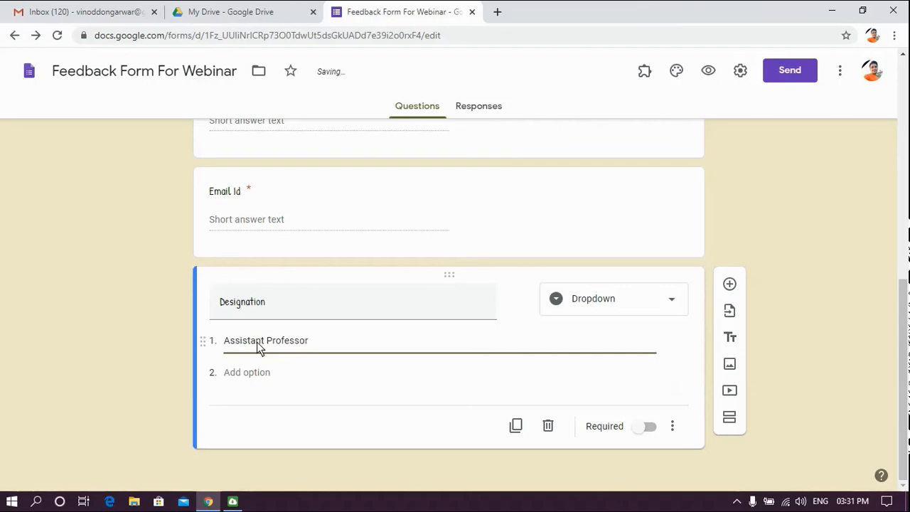
pyautogui.press('Return')
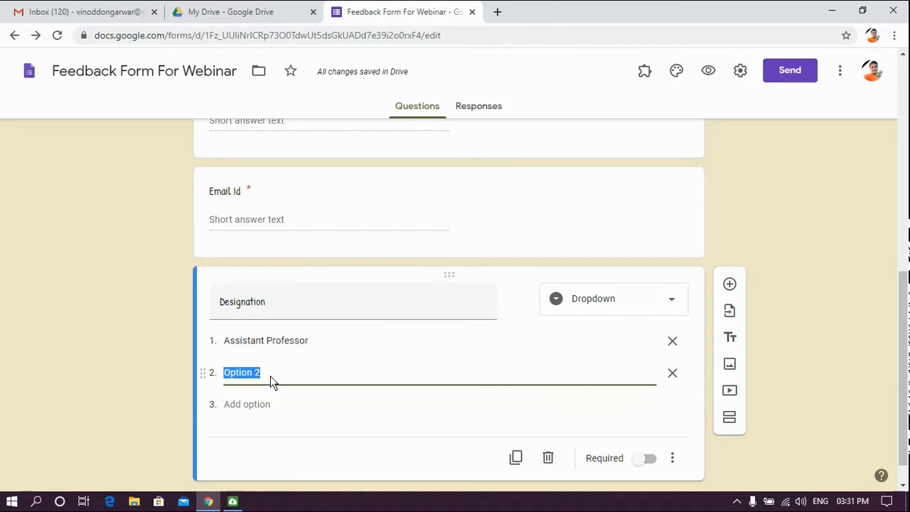
pyautogui.press('BackSpace')
pyautogui.write('Associa')
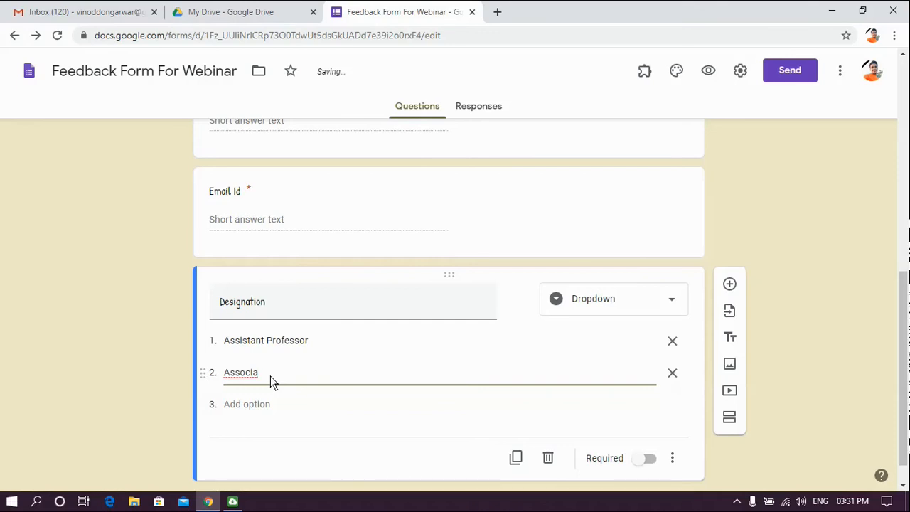
pyautogui.write('te Professor')
# Step: Add "Professor" and "Other" as the third and fourth "Designation" options and make the question required
pyautogui.press('Return')
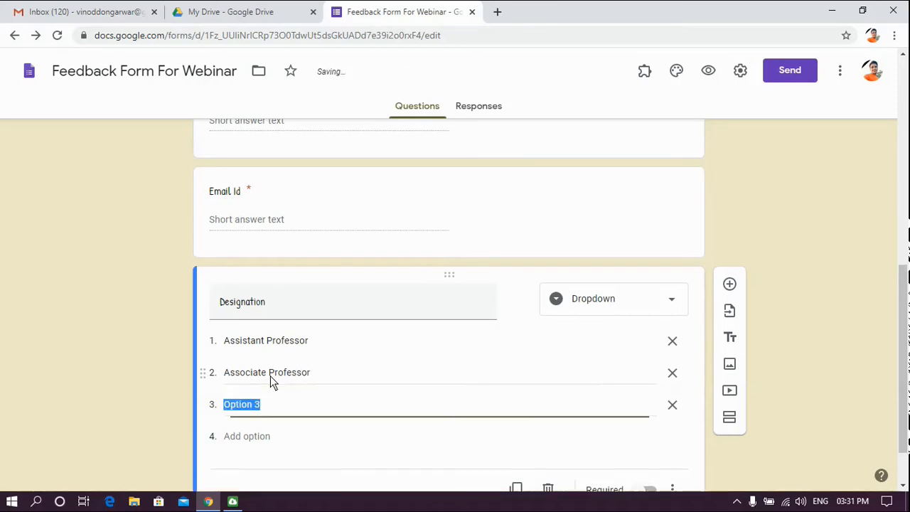
pyautogui.write('Professor')
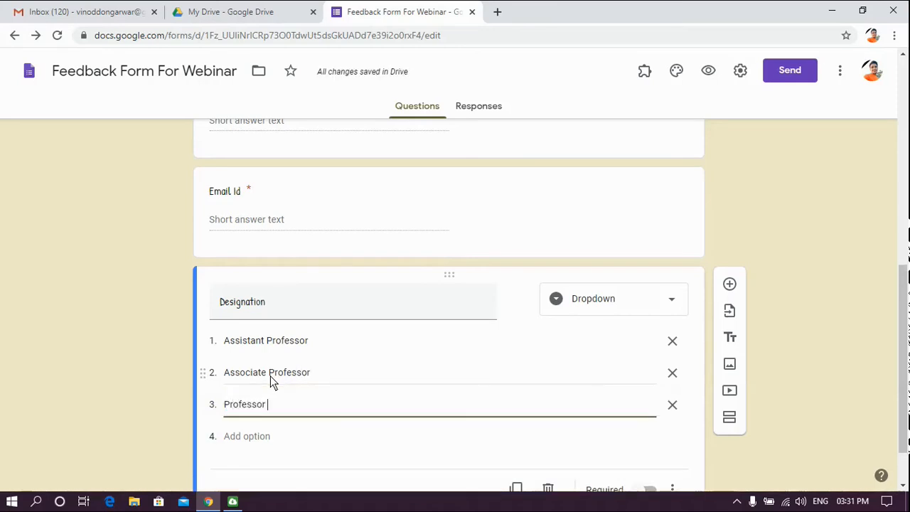
pyautogui.press('Return')
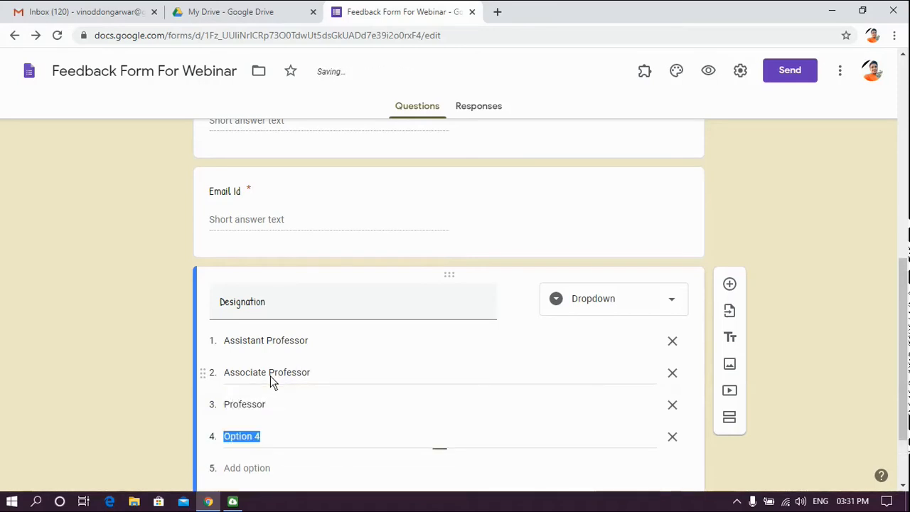
pyautogui.write('Other')
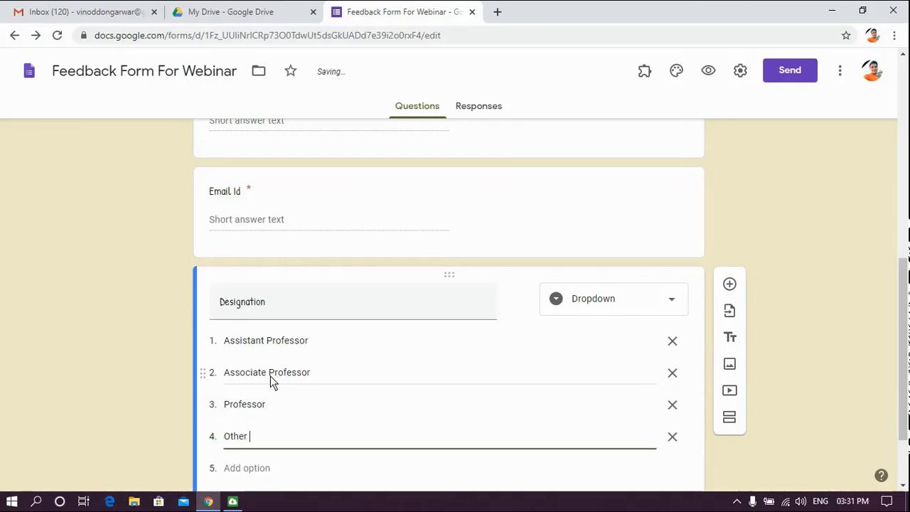
pyautogui.moveTo(905, 306); pyautogui.dragTo(908, 357)
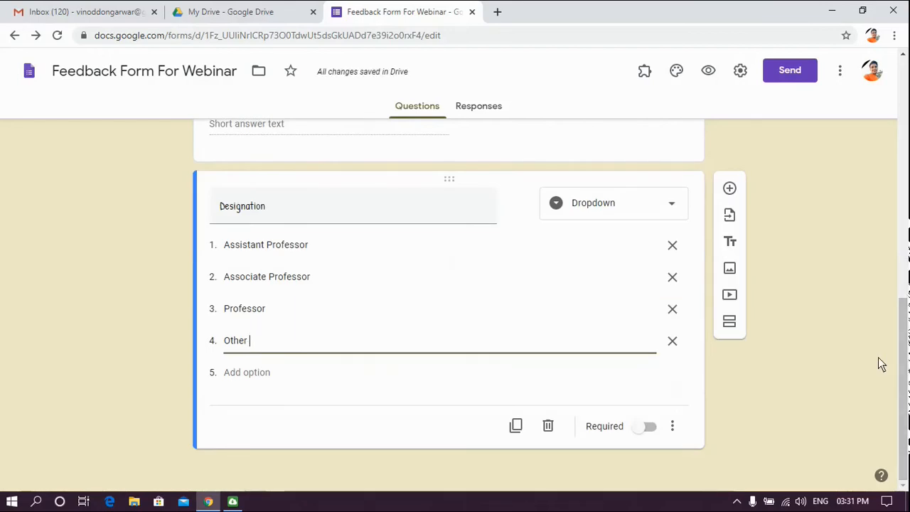
pyautogui.click(649, 428)
pyautogui.click(649, 428)
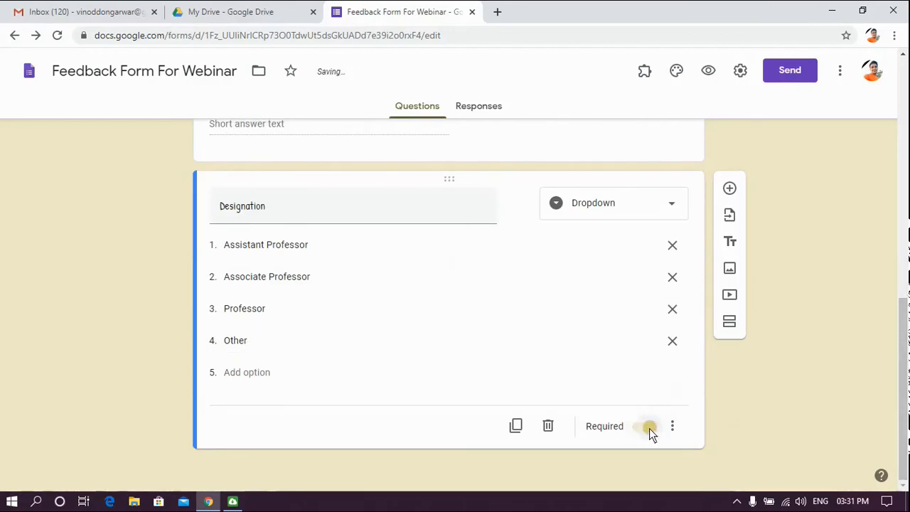
# Step: Add a question titled "Date of Birth" below the "Designation" question and make it required
pyautogui.click(730, 193)
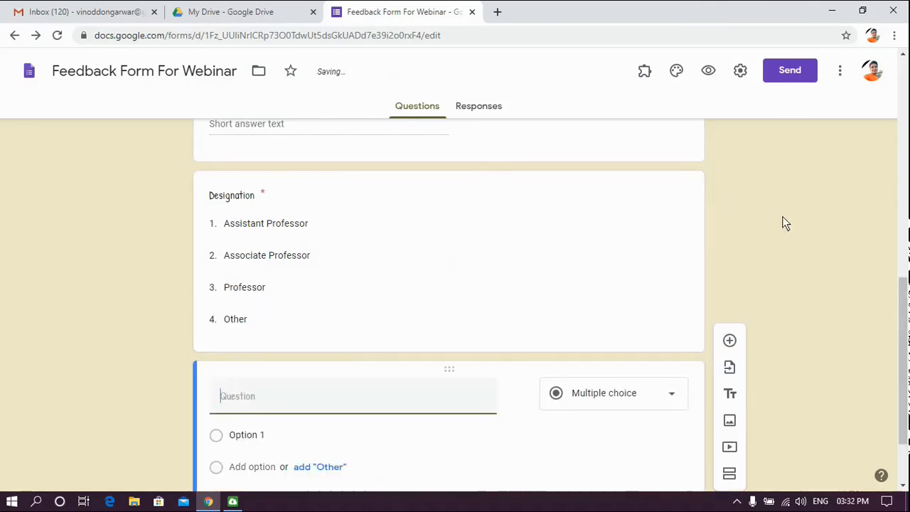
pyautogui.moveTo(906, 354); pyautogui.dragTo(907, 391)
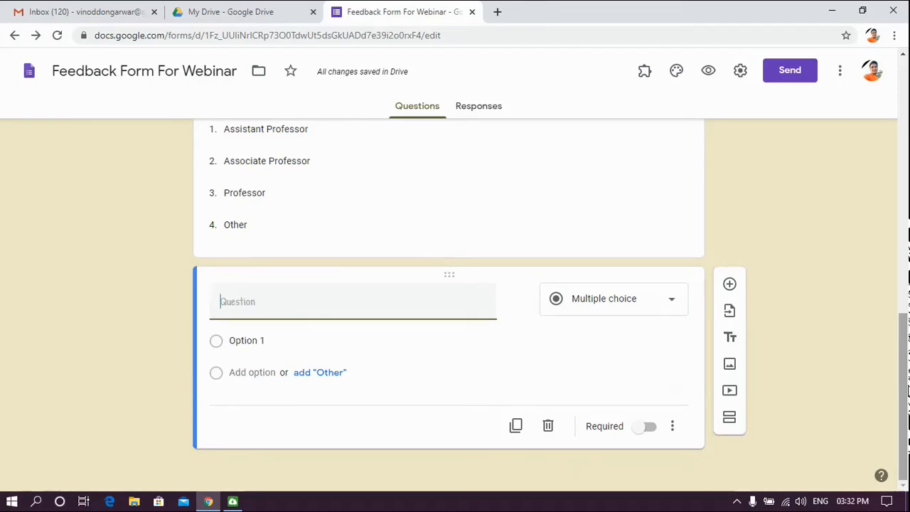
pyautogui.write('D')
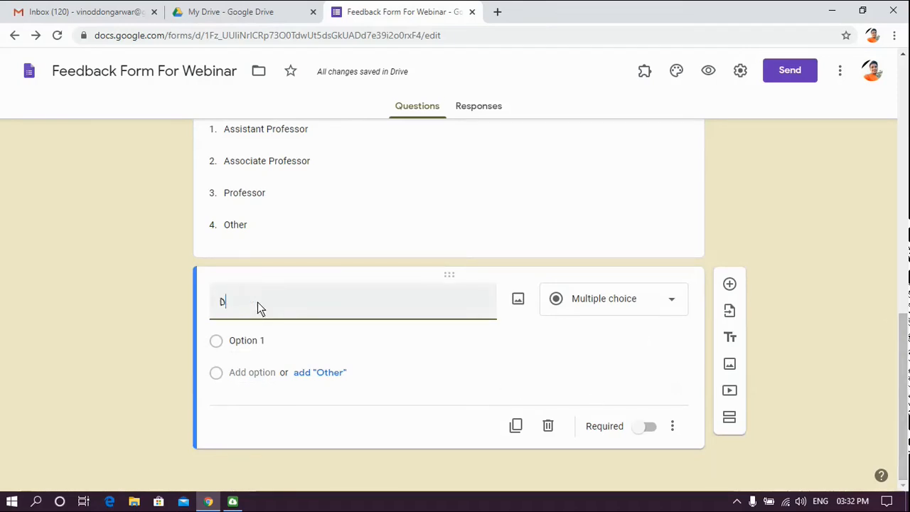
pyautogui.write('ate of')
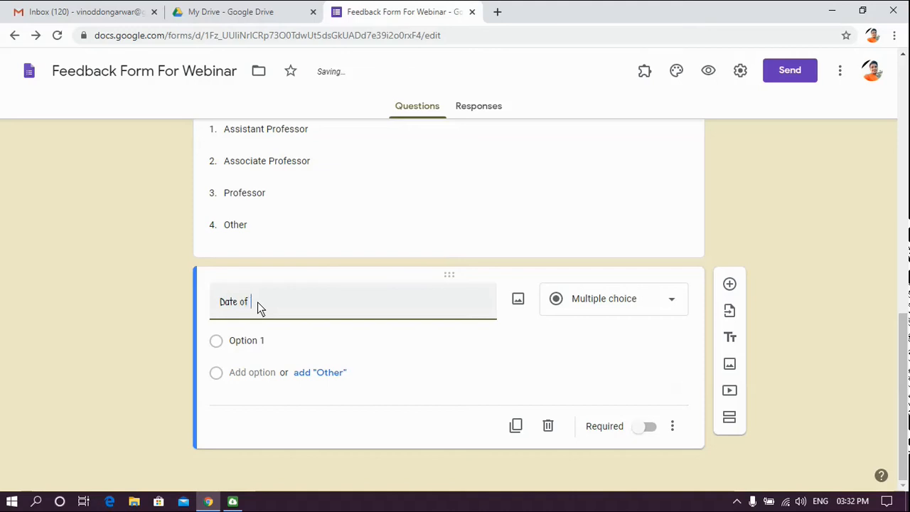
pyautogui.write(' Birth')
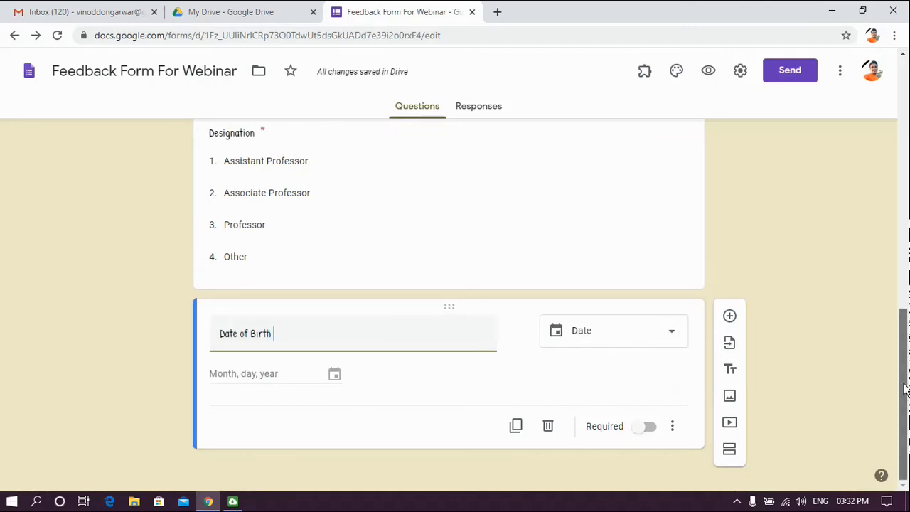
pyautogui.click(648, 426)
pyautogui.click(559, 263)
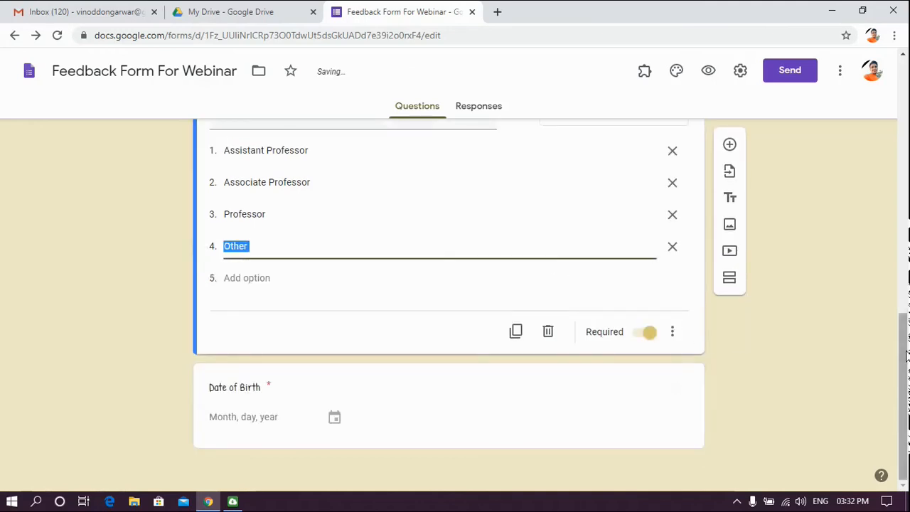
pyautogui.click(557, 368)
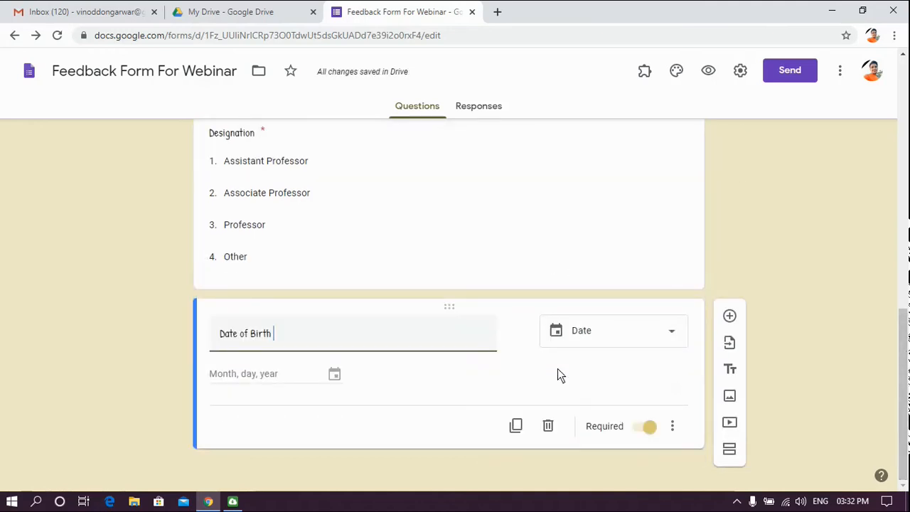
# Step: Add a new question below "Date of Birth" with Multiple choice as its answer type
pyautogui.click(729, 317)
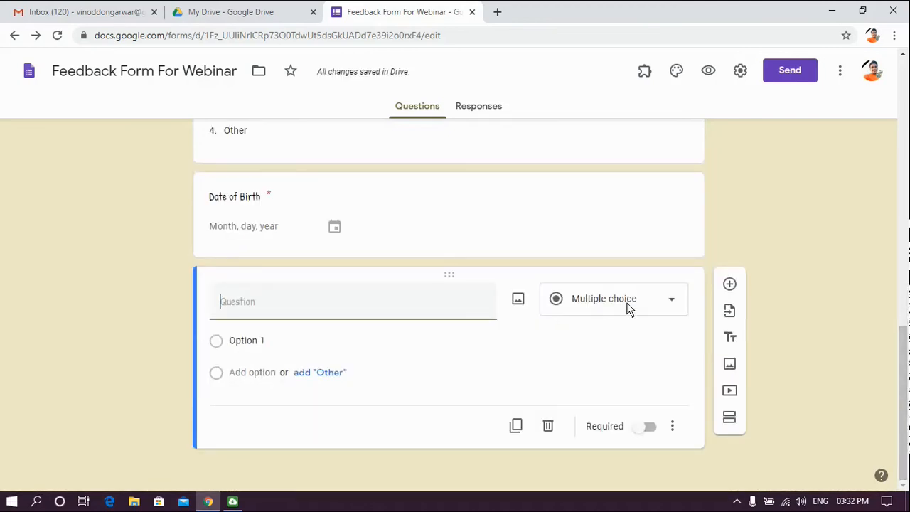
pyautogui.click(673, 301)
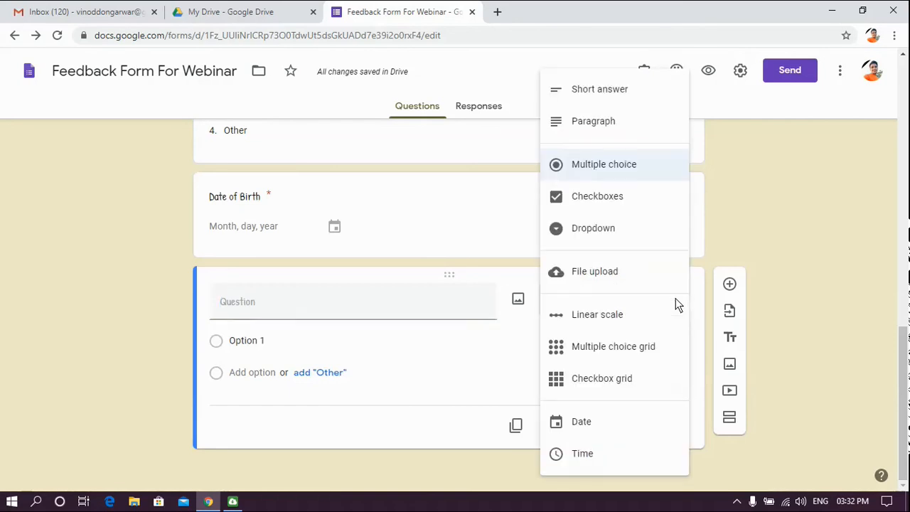
pyautogui.click(631, 170)
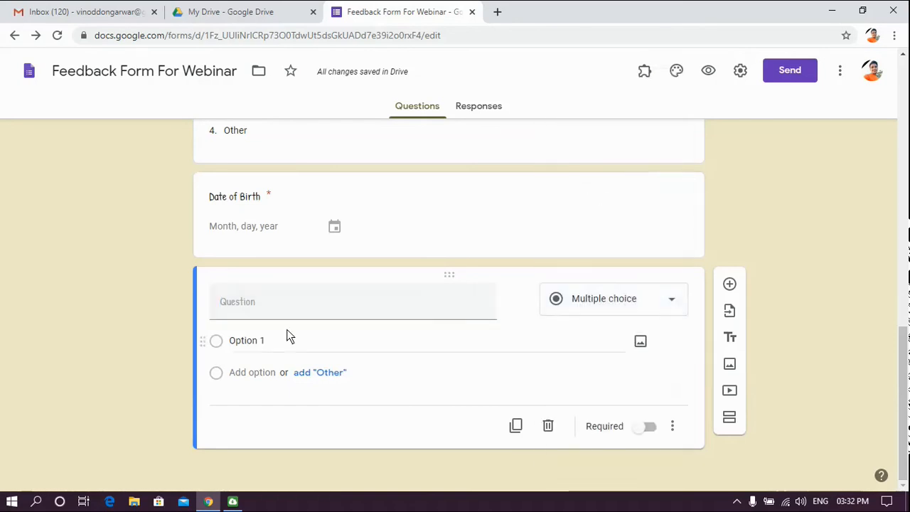
# Step: Title the new question below "Date of Birth" as "How Would you rate the organisation of webinar ?"
pyautogui.click(280, 306)
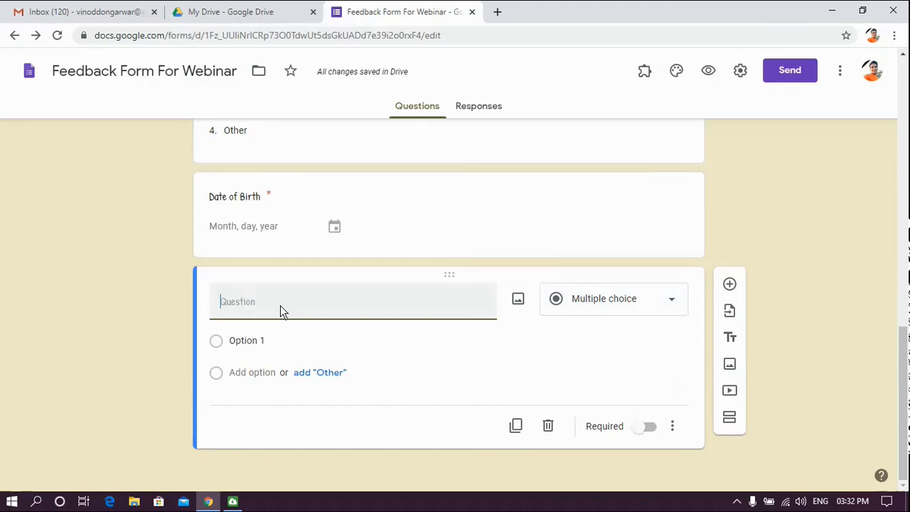
pyautogui.write('How ')
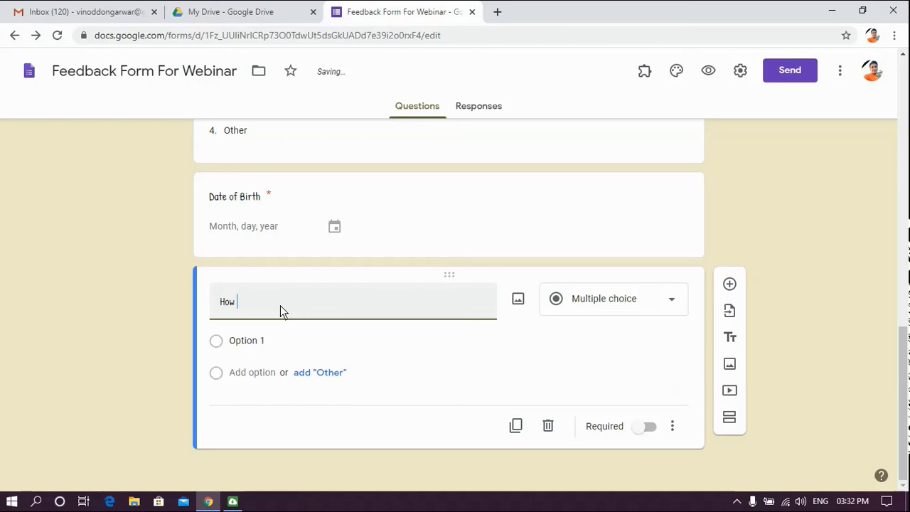
pyautogui.write('W')
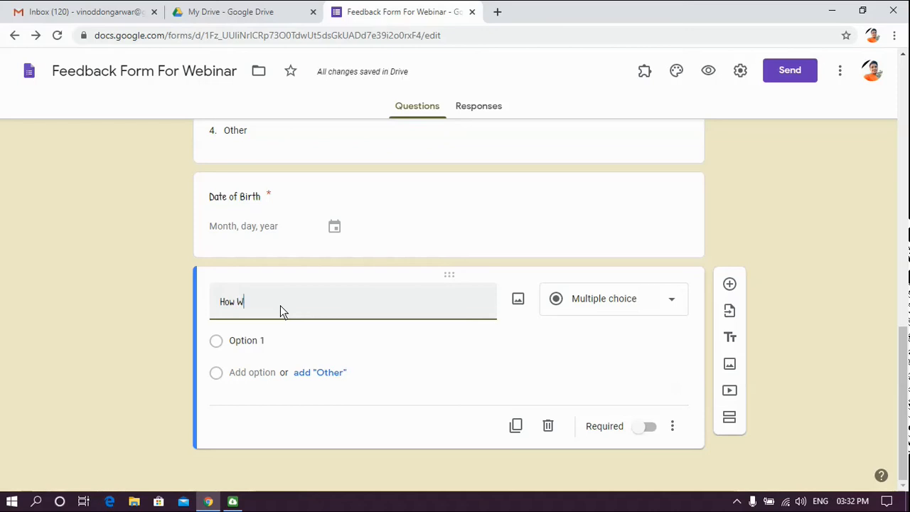
pyautogui.write('oul')
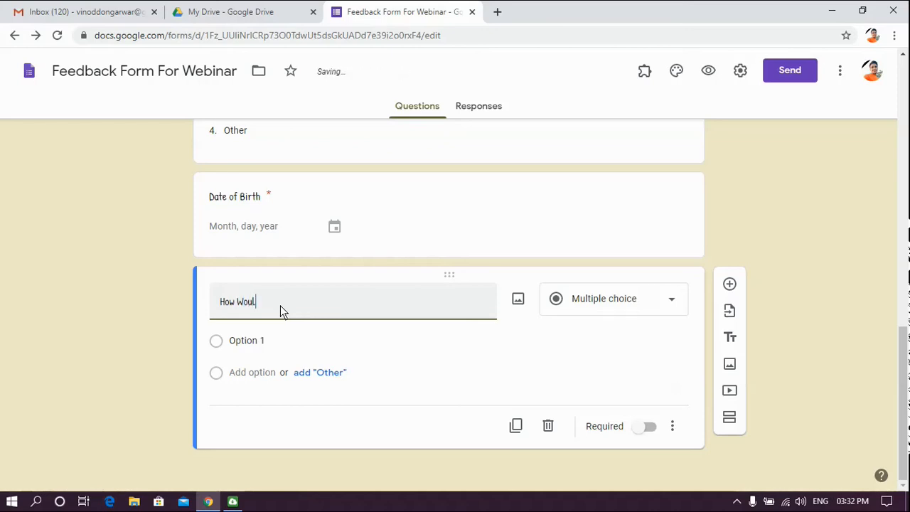
pyautogui.write('d you ')
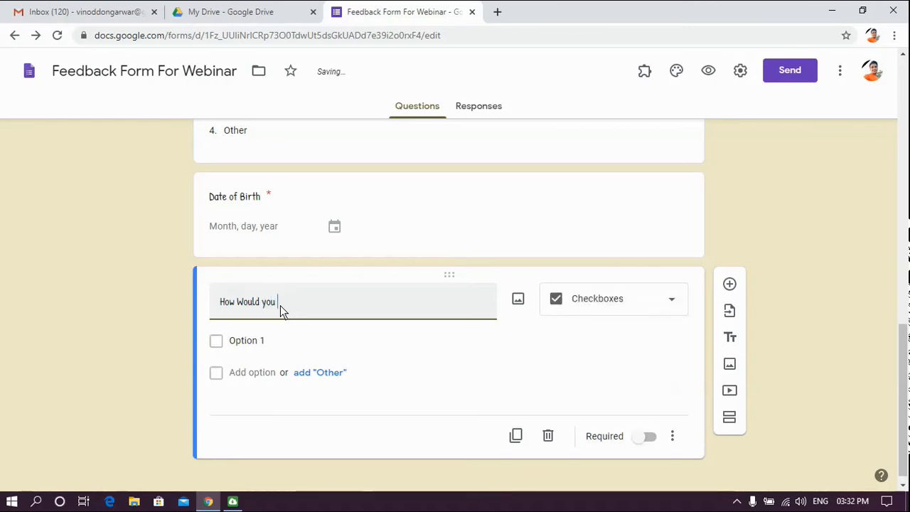
pyautogui.write('raete')
pyautogui.press('BackSpace')
pyautogui.press('BackSpace')
pyautogui.press('BackSpace')
pyautogui.write('te the ')
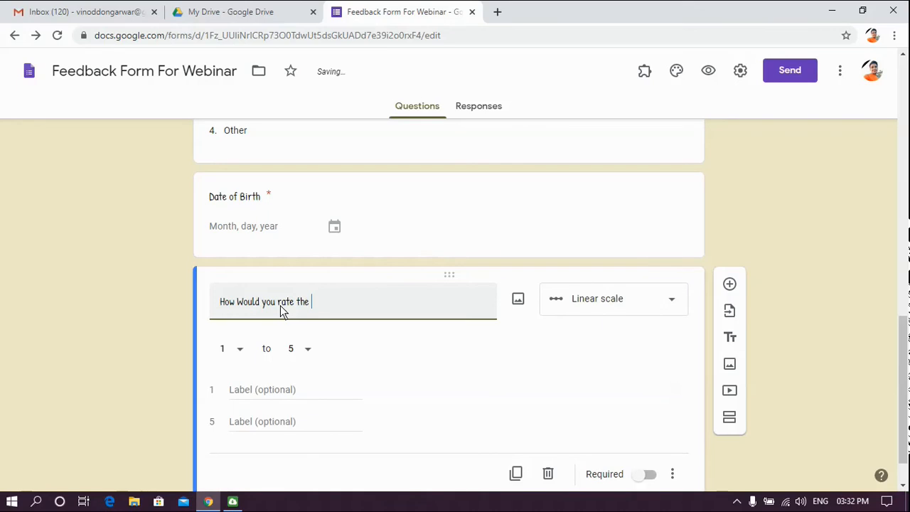
pyautogui.write('o')
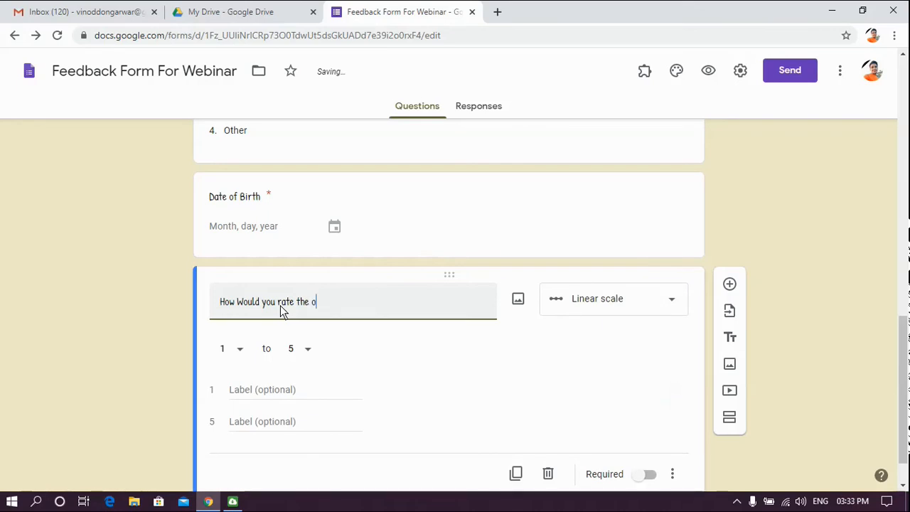
pyautogui.write('rganisation ')
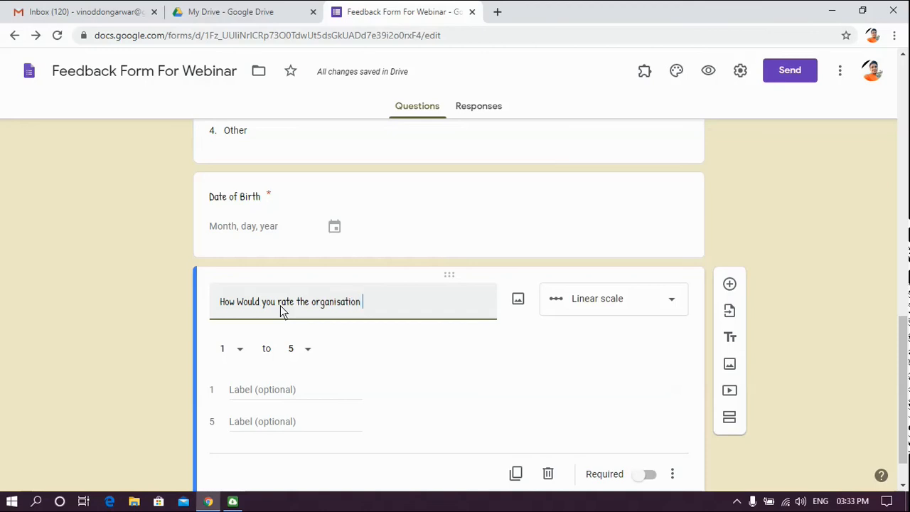
pyautogui.write('of ')
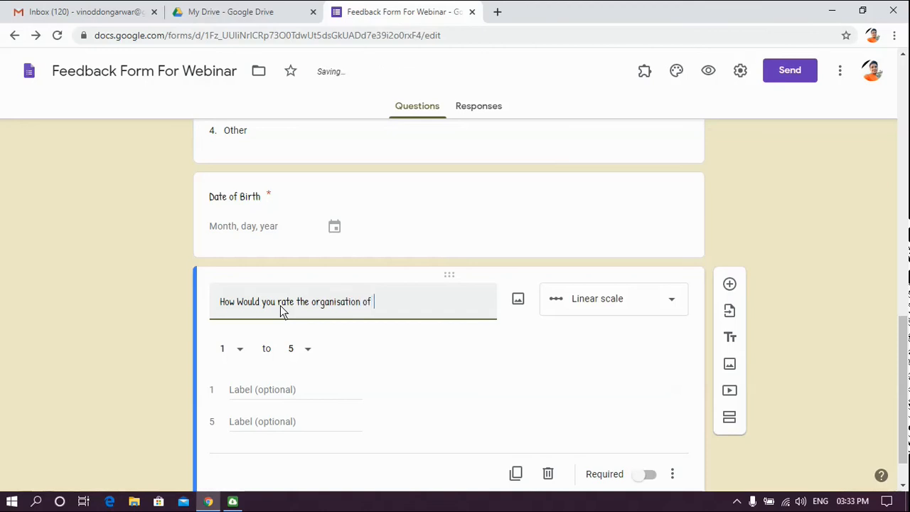
pyautogui.write('webinar ?')
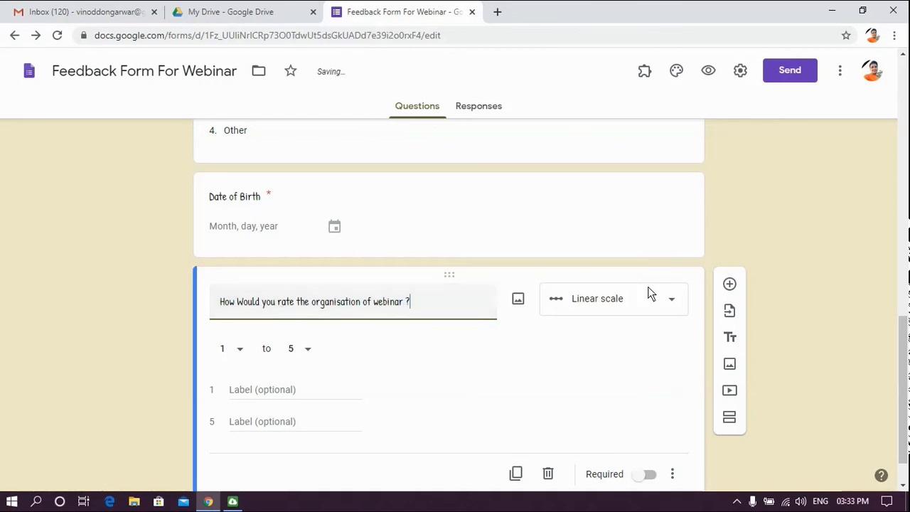
# Step: Set the webinar organisation question's answer type to Multiple choice with the options "Very Good", "Good", "Acceptable" and "Poor"
pyautogui.click(673, 301)
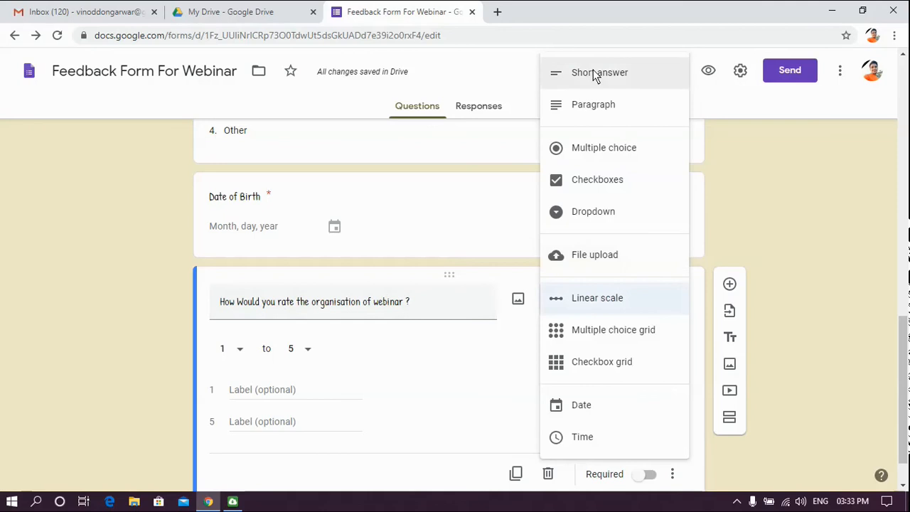
pyautogui.click(599, 149)
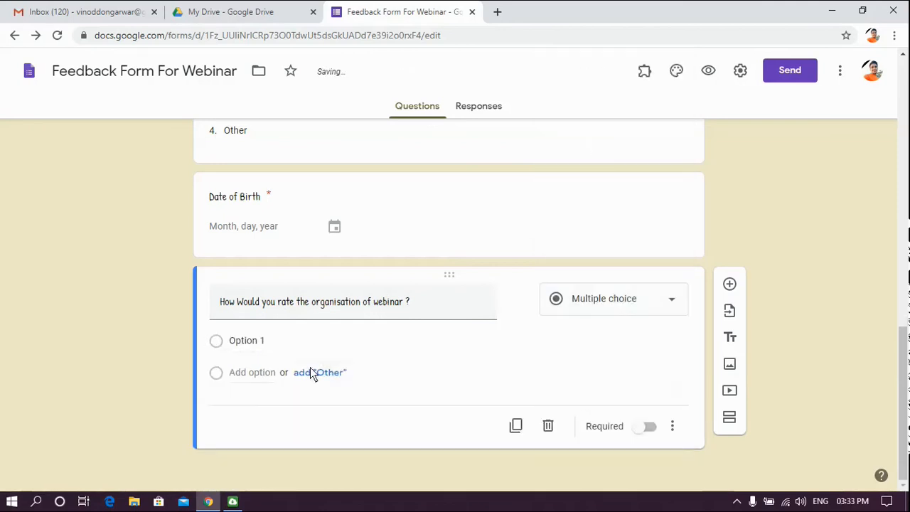
pyautogui.click(255, 340)
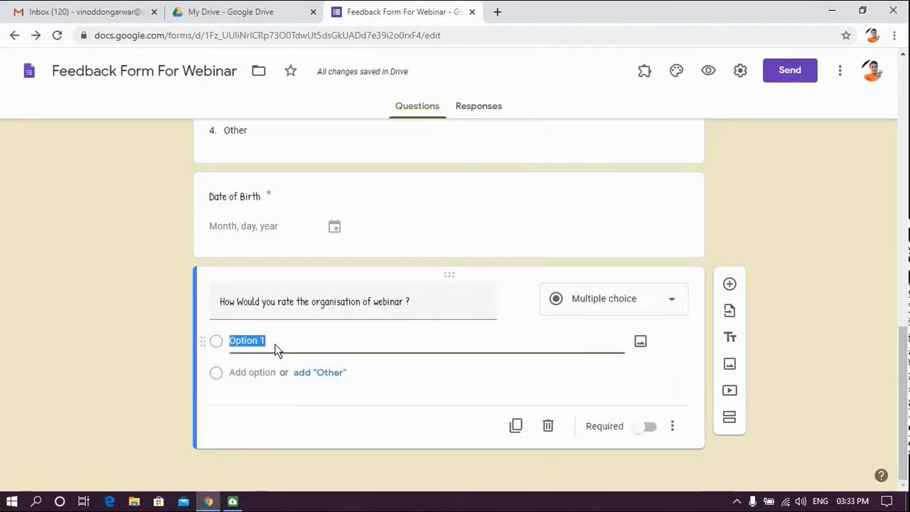
pyautogui.write('Very Good')
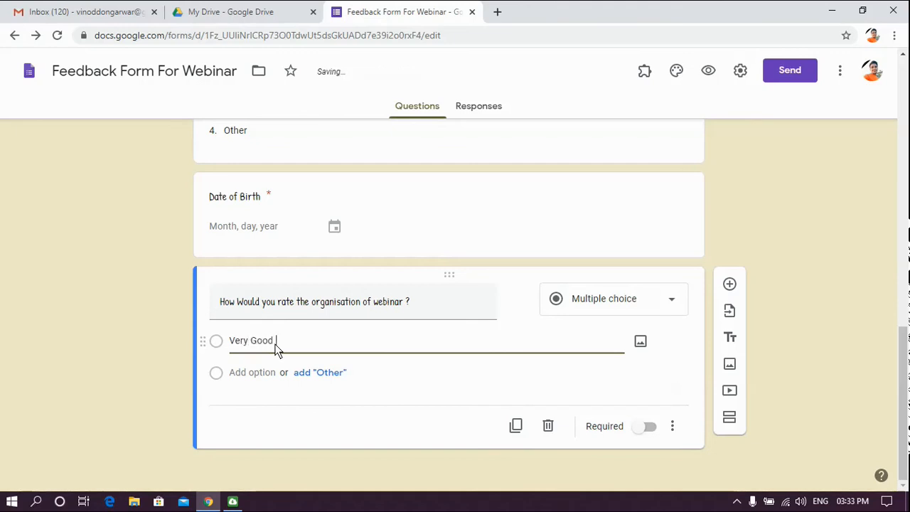
pyautogui.press('Return')
pyautogui.write('Good')
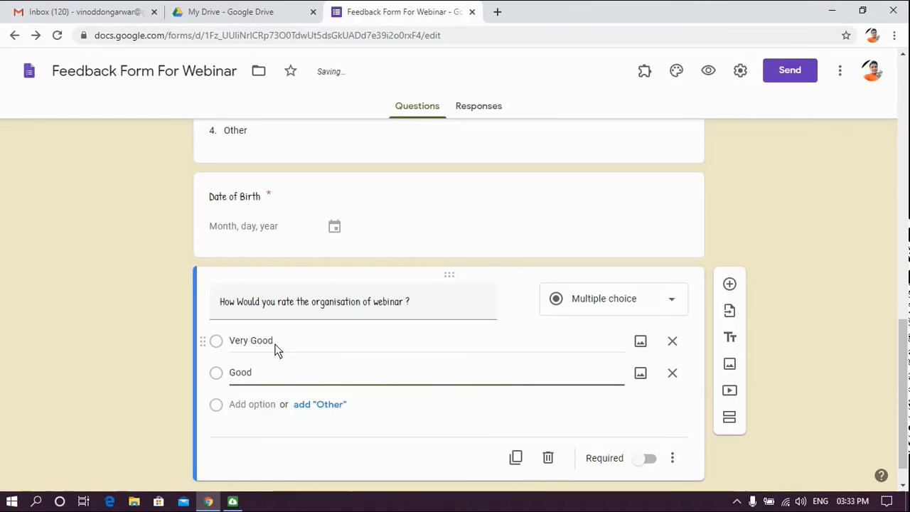
pyautogui.press('Return')
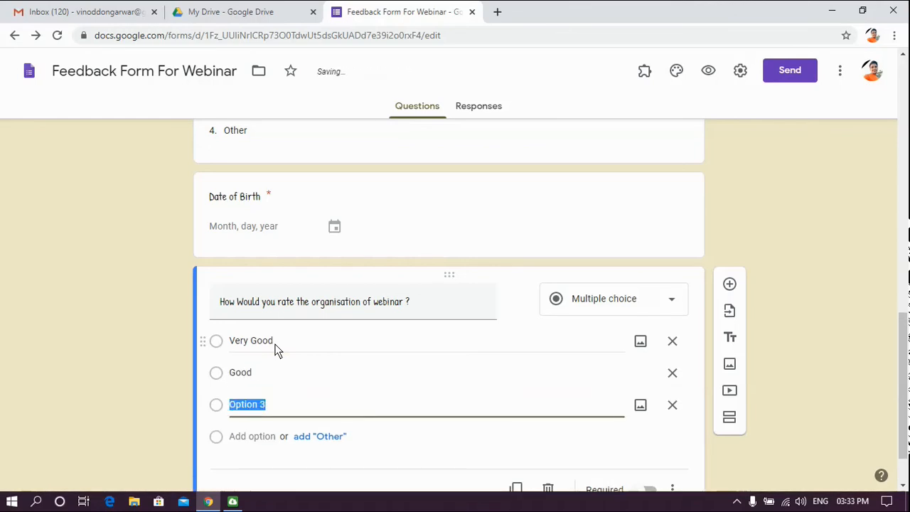
pyautogui.write('Acce')
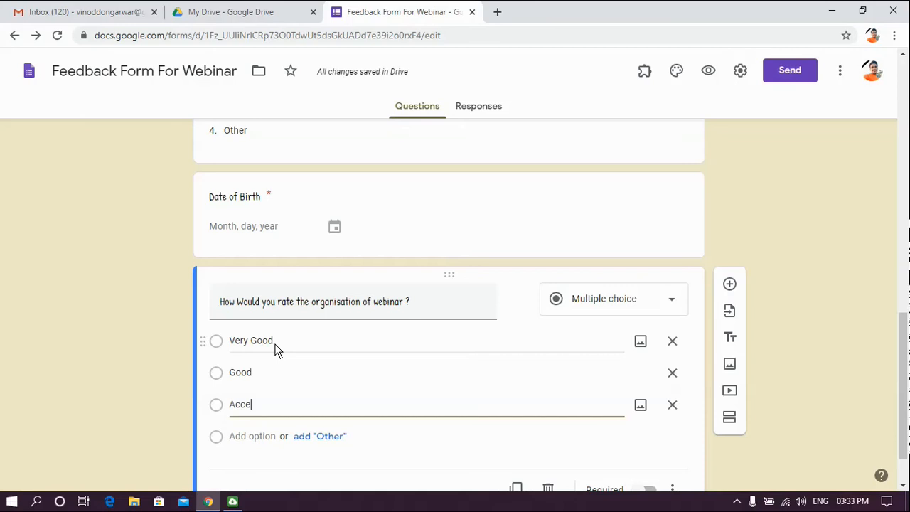
pyautogui.write('ptable')
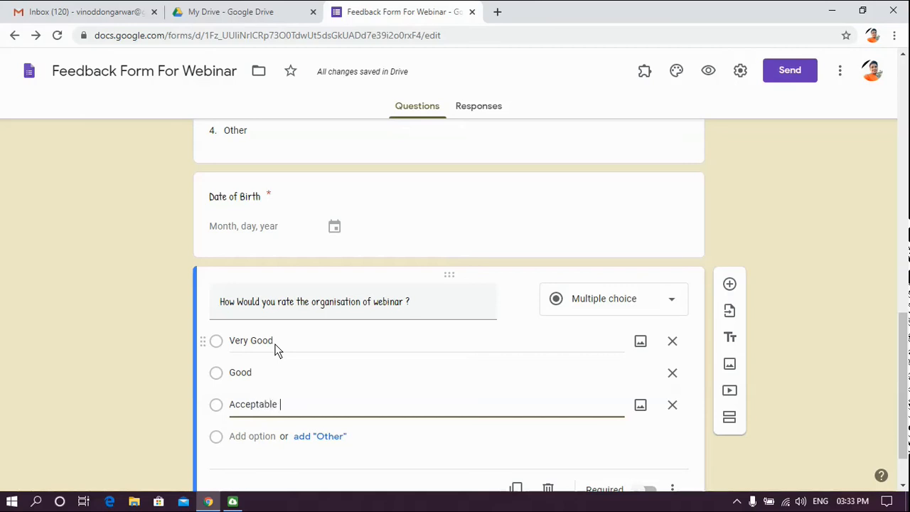
pyautogui.press('Return')
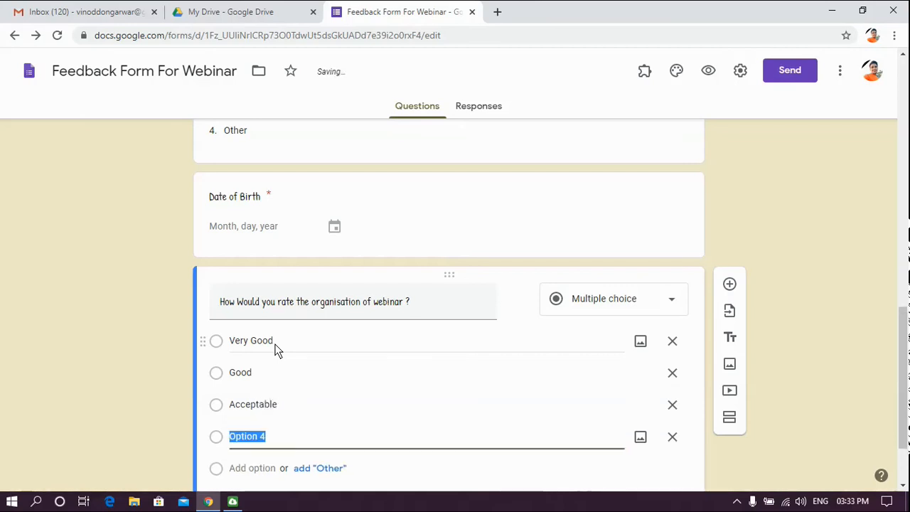
pyautogui.write('Poor')
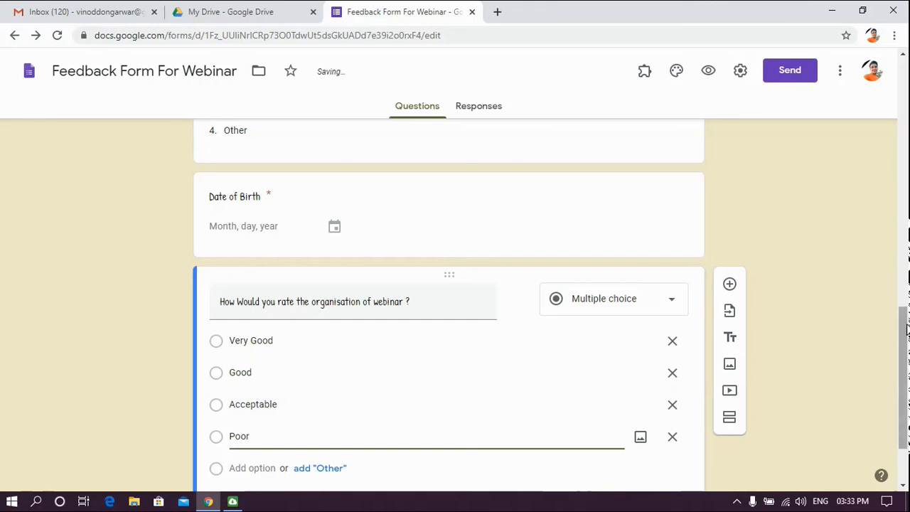
# Step: Make the question about rating the organisation of the webinar required
pyautogui.moveTo(906, 334); pyautogui.dragTo(905, 365)
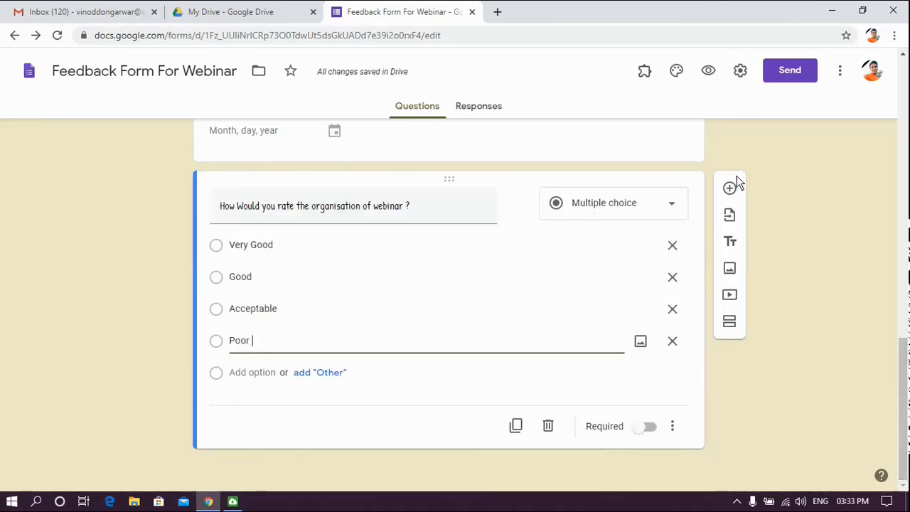
pyautogui.click(660, 425)
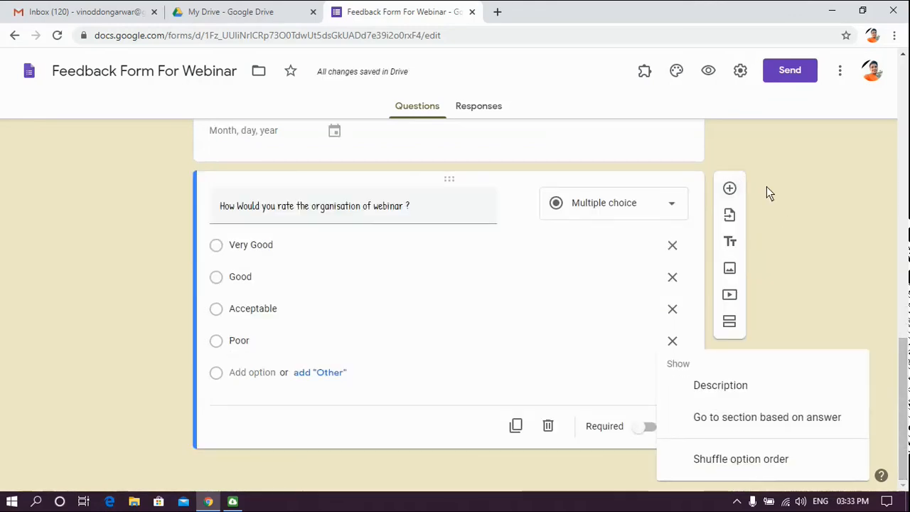
pyautogui.click(653, 423)
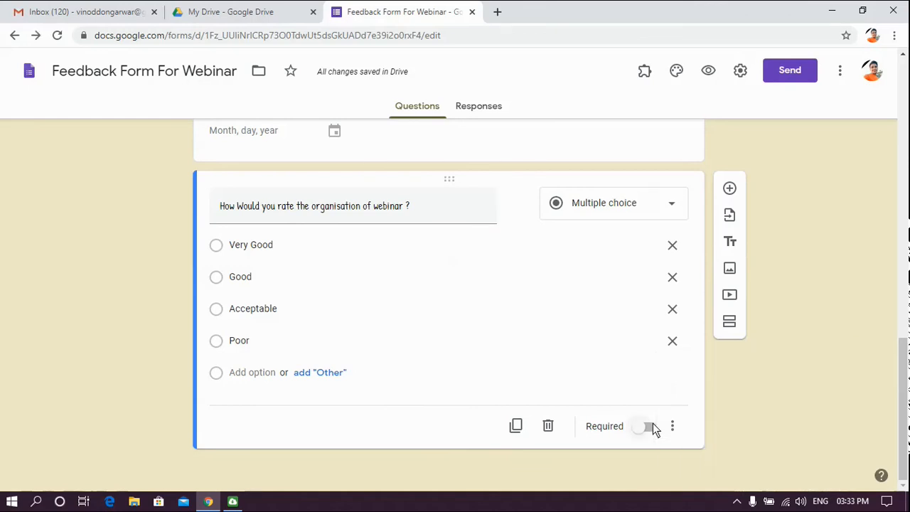
pyautogui.click(648, 426)
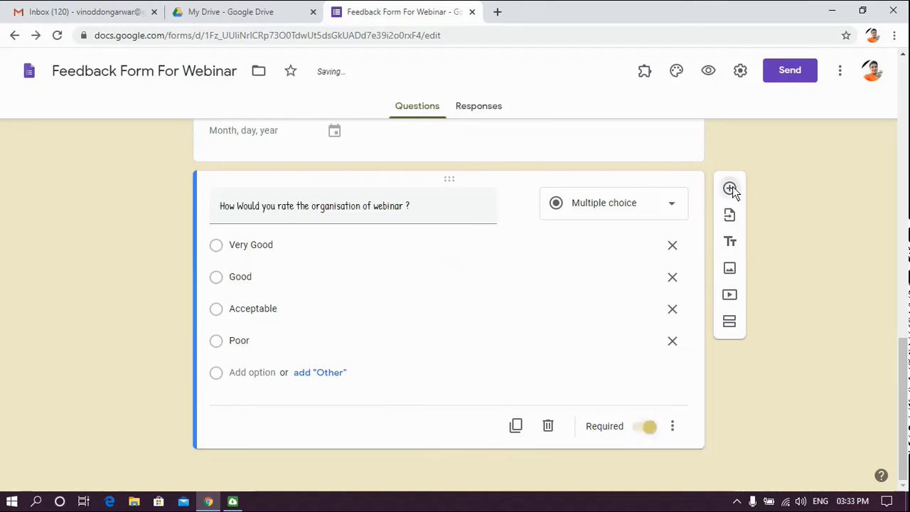
# Step: Add a new question below the webinar organisation question with Linear scale as its answer type
pyautogui.click(730, 188)
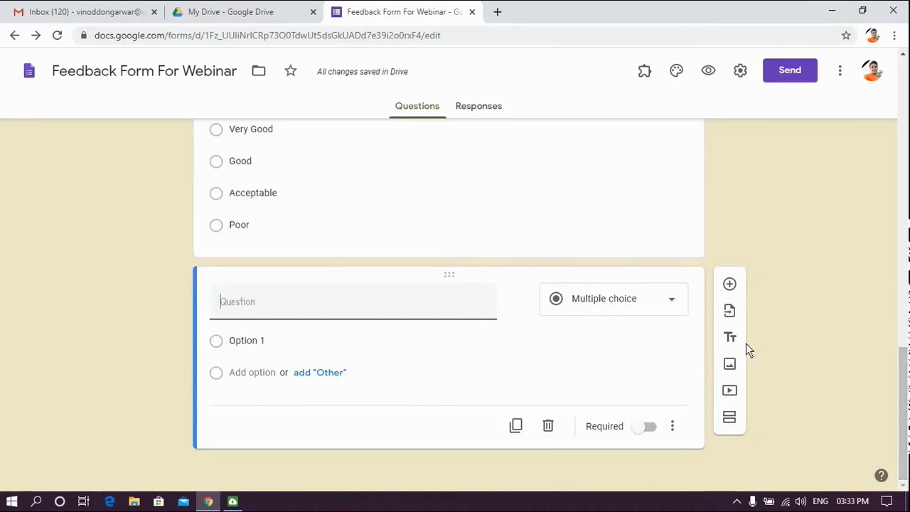
pyautogui.click(672, 300)
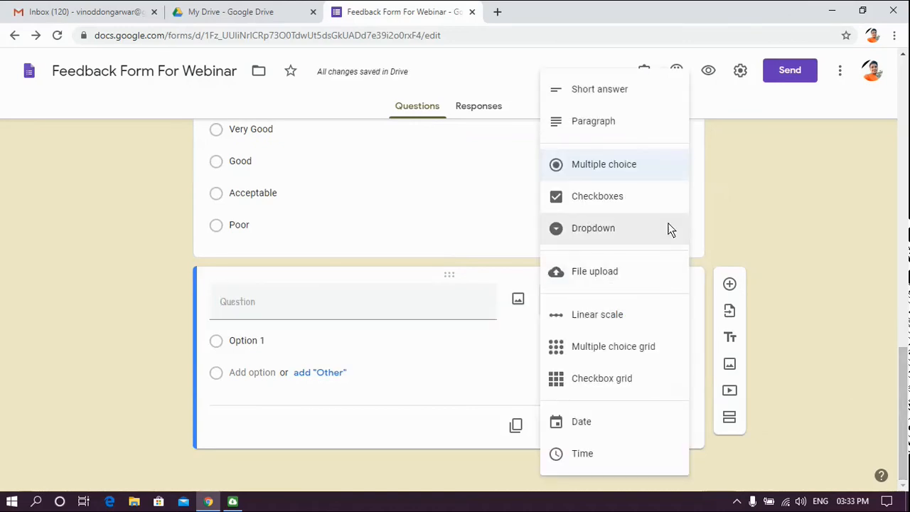
pyautogui.click(597, 315)
# Step: Title the new linear scale question "Has the objective of the webinar been achieved ?"
pyautogui.click(262, 301)
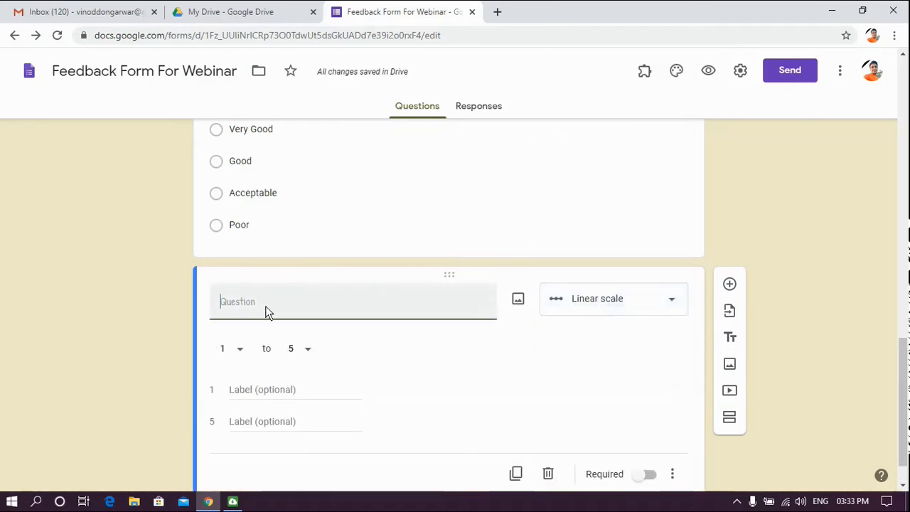
pyautogui.write('Has th')
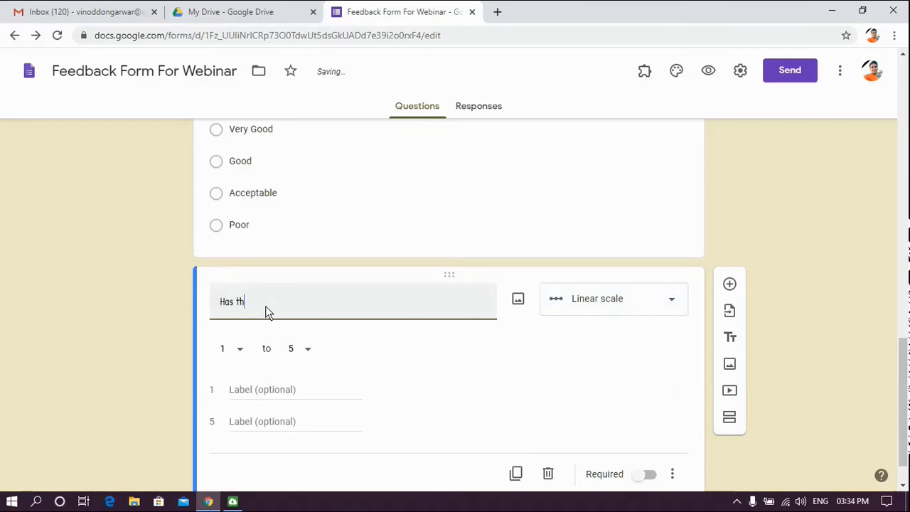
pyautogui.write('e ob')
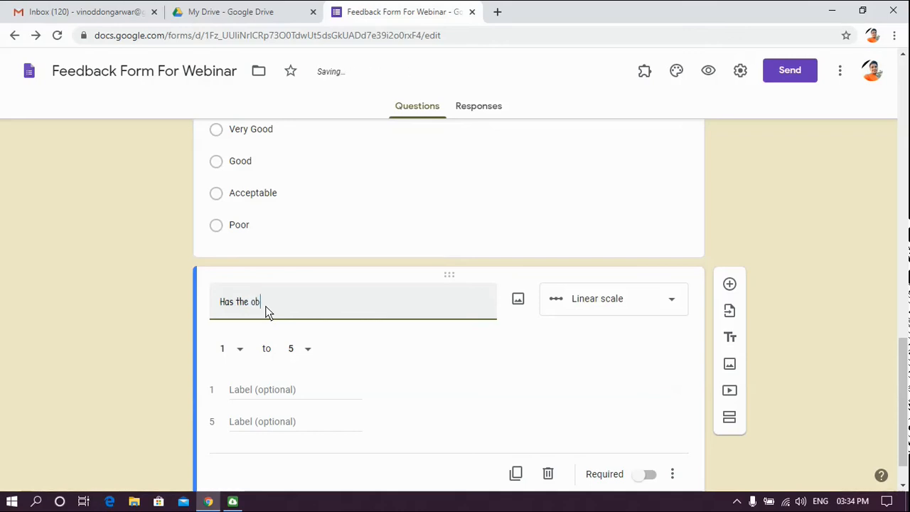
pyautogui.write('ejective')
pyautogui.click(263, 303)
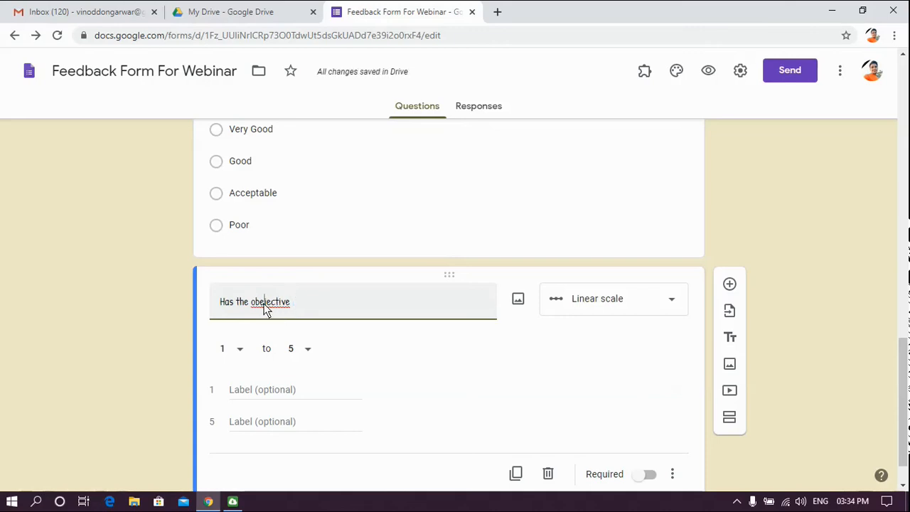
pyautogui.press('BackSpace')
pyautogui.write('j')
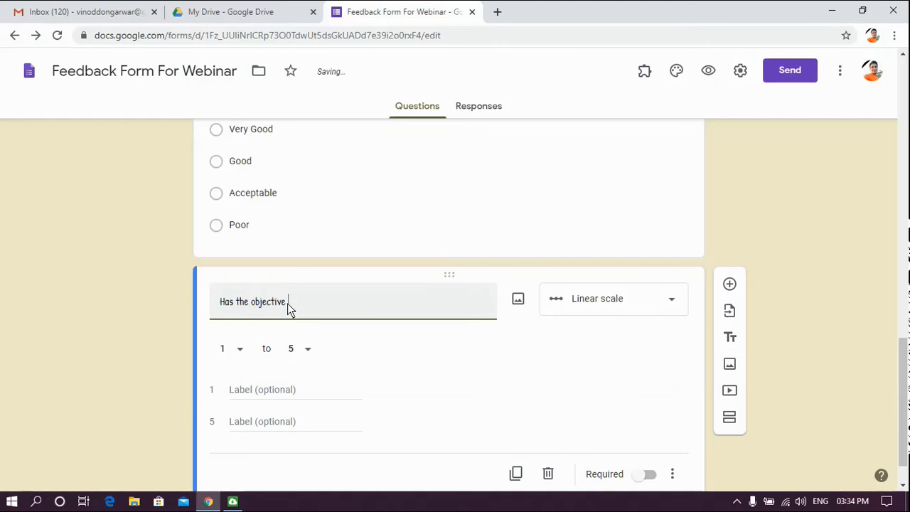
pyautogui.click(287, 303)
pyautogui.write('of ')
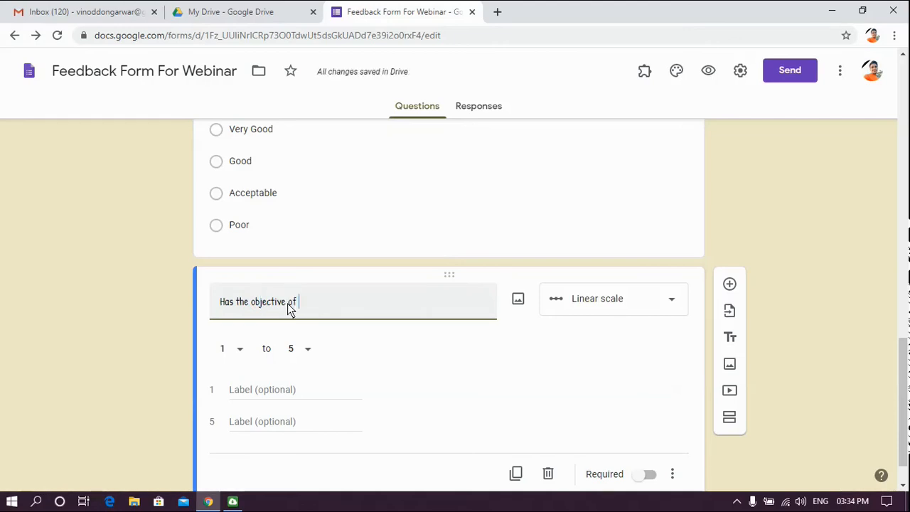
pyautogui.write('thwwebinar ')
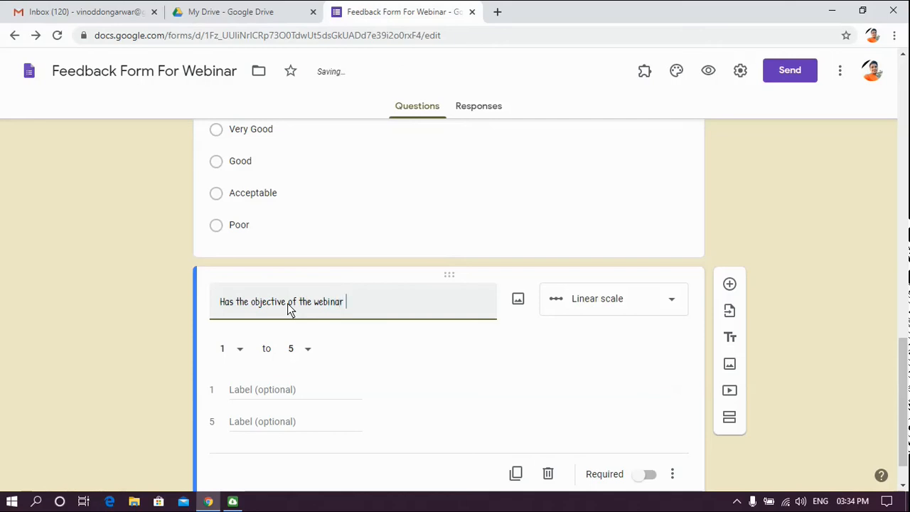
pyautogui.write('been ')
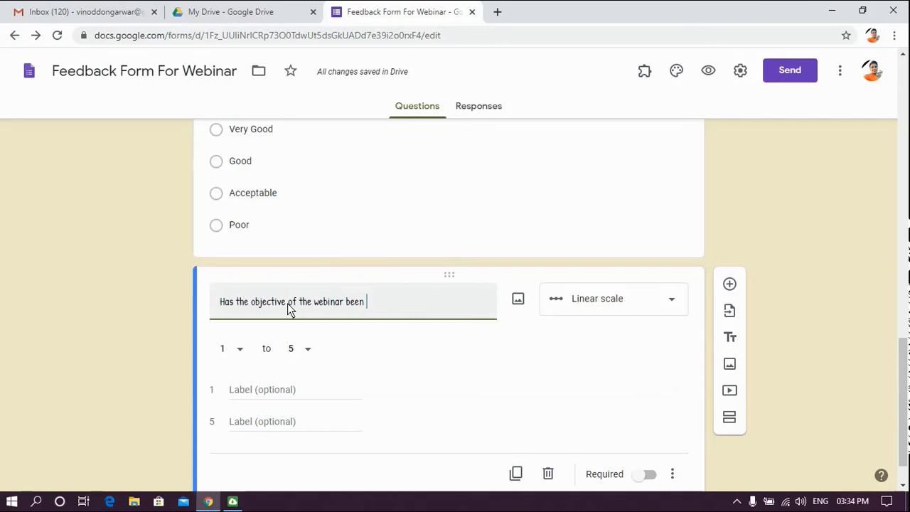
pyautogui.write('achi')
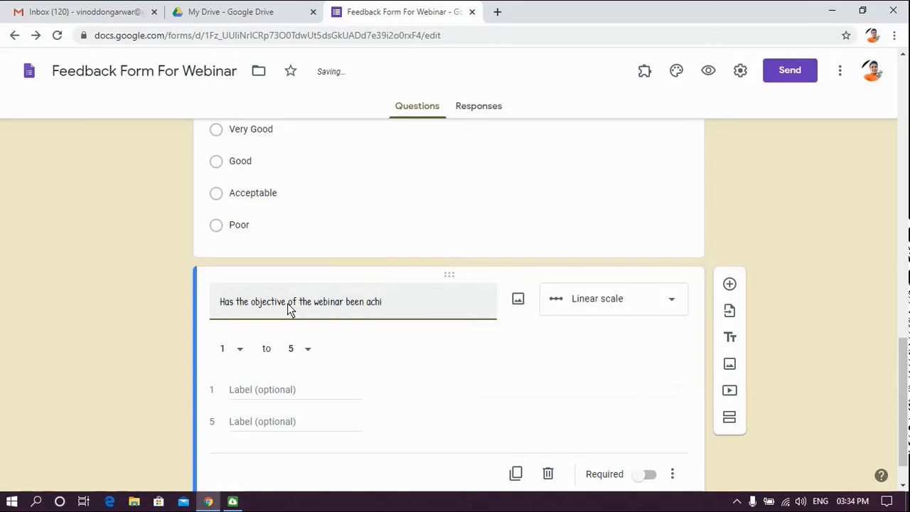
pyautogui.write('eved ?')
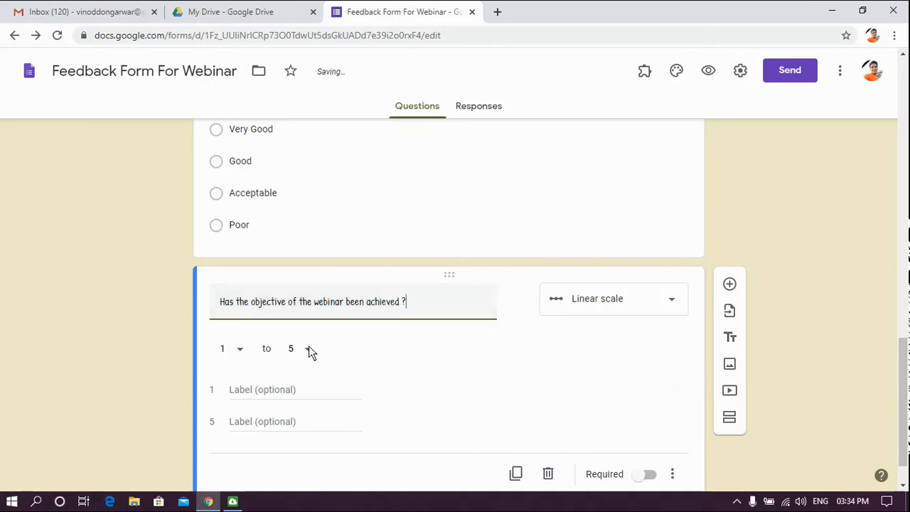
# Step: Label the linear scale's value 1 as "Strongly Agree" and value 5 as "Strongly Disagree"
pyautogui.click(285, 396)
pyautogui.write('Strongl')
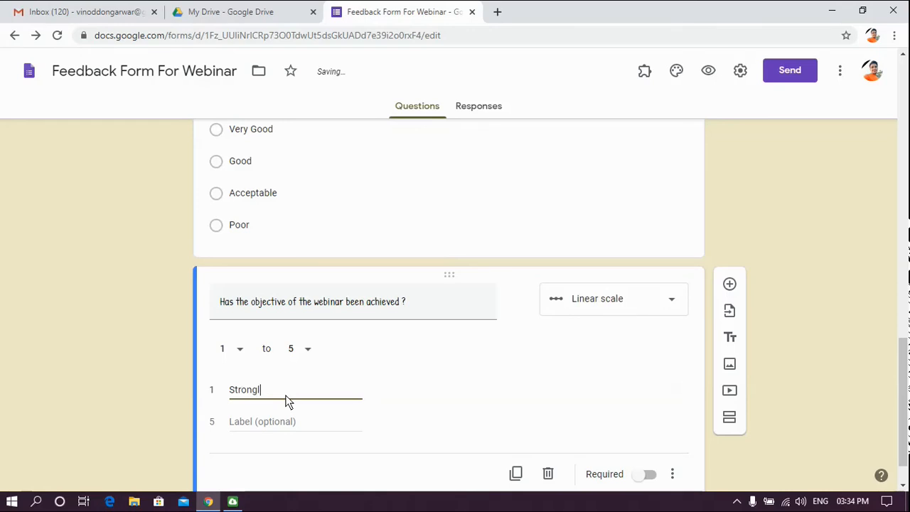
pyautogui.write('y Agree')
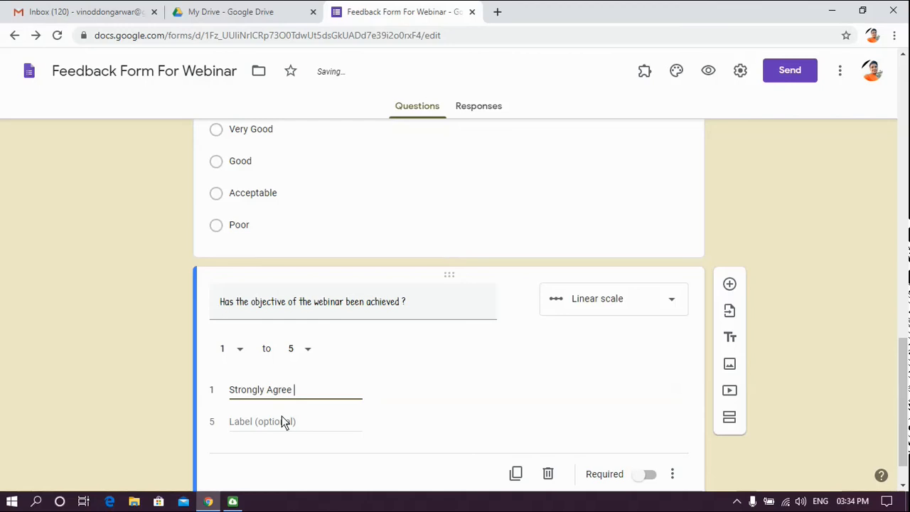
pyautogui.click(281, 423)
pyautogui.write('Strong')
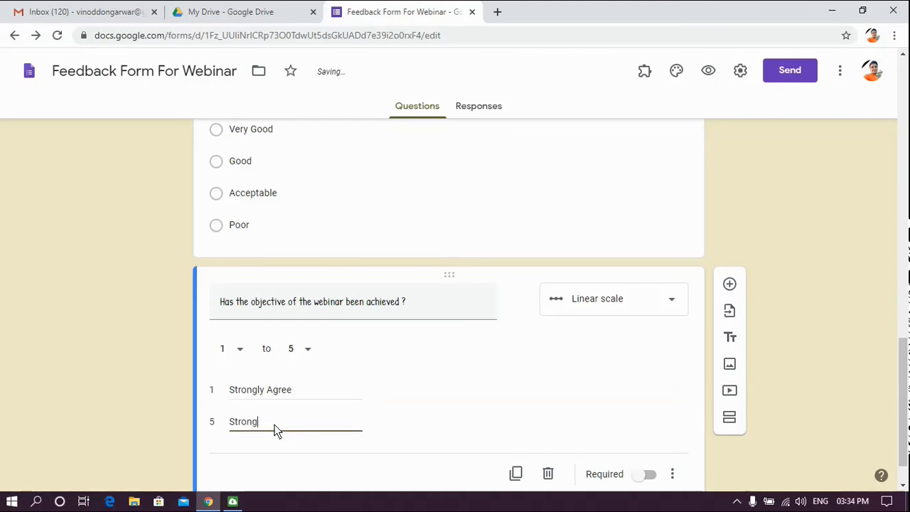
pyautogui.write('ly Dis')
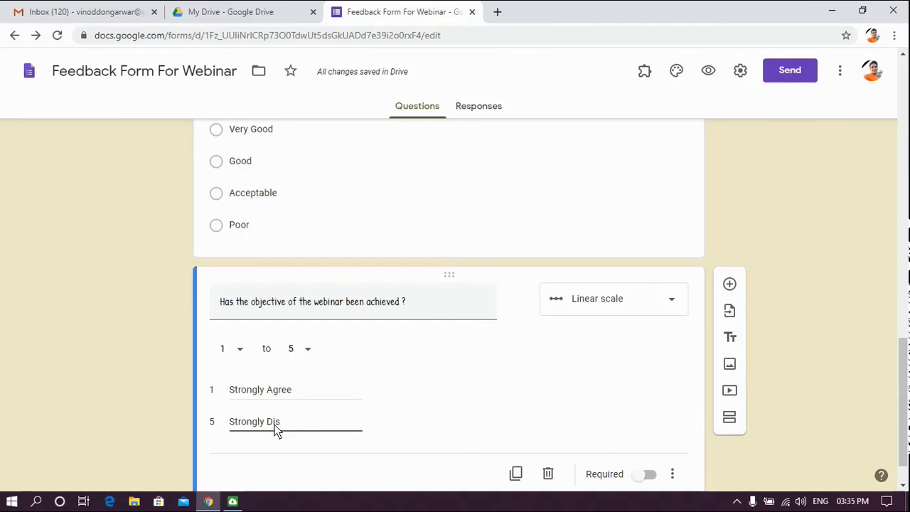
pyautogui.write('agree')
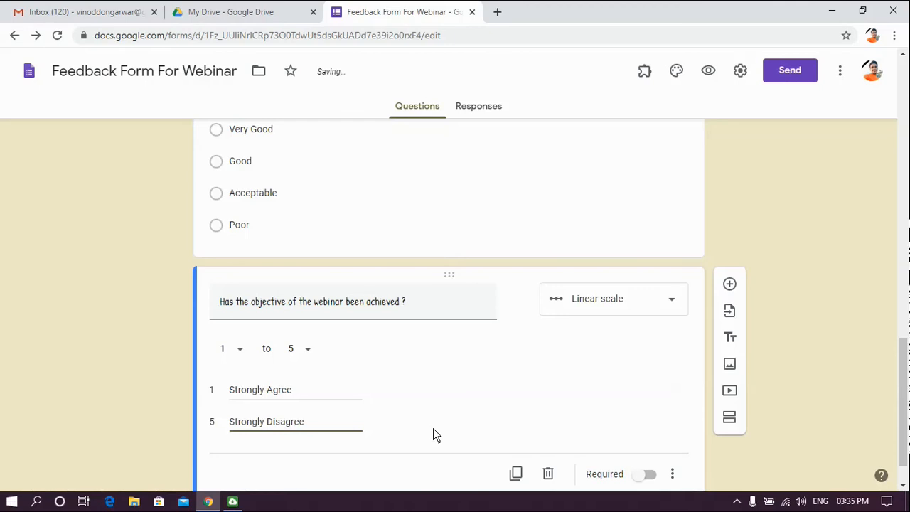
# Step: Make the question about achieving the webinar's objective required
pyautogui.scroll(-1, 433, 435)
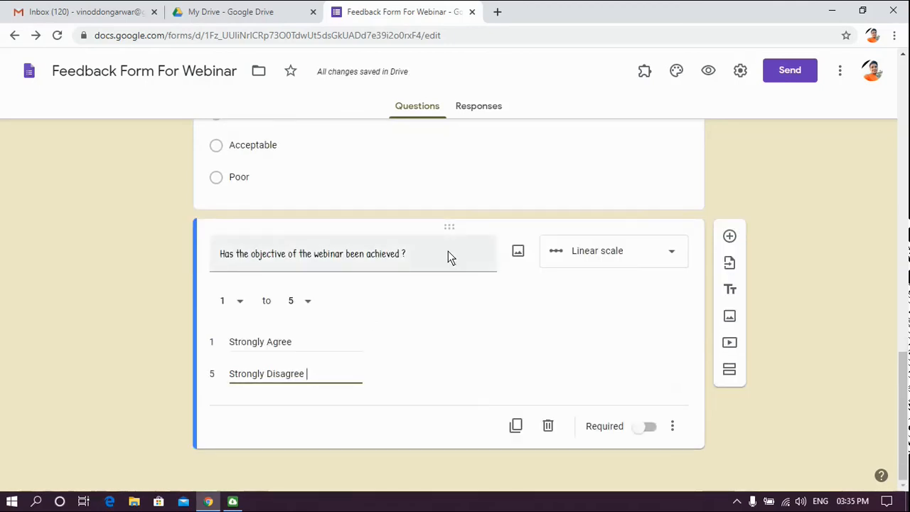
pyautogui.press('Return')
pyautogui.click(483, 286)
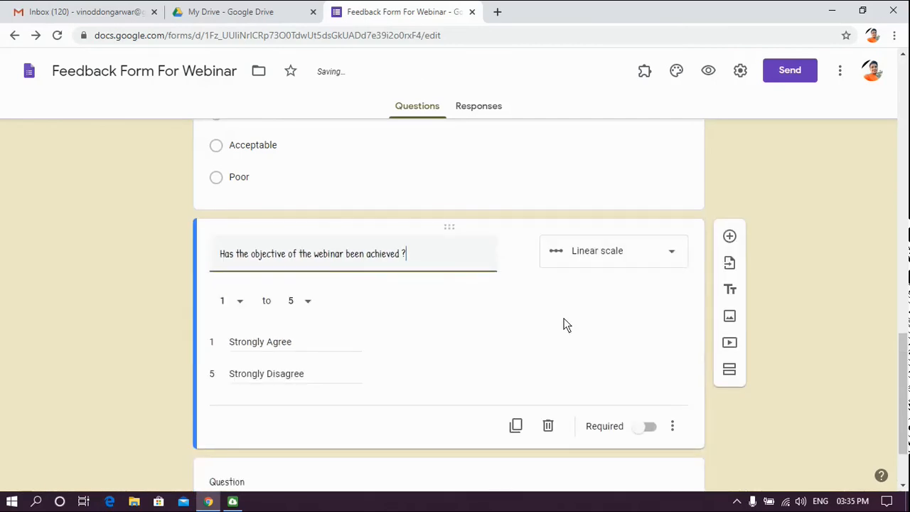
pyautogui.click(645, 426)
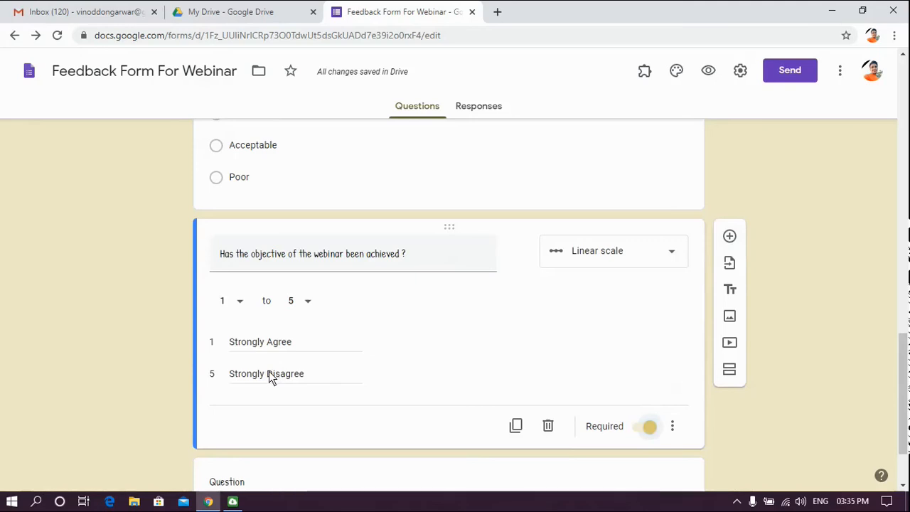
# Step: Add a Multiple choice grid question titled "About Webinar" directly below the webinar objective question
pyautogui.scroll(-2, 830, 229)
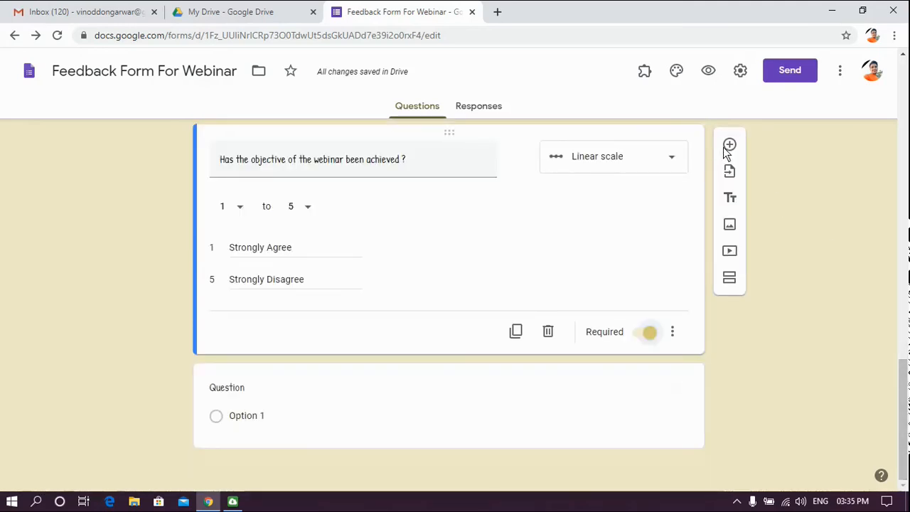
pyautogui.click(726, 146)
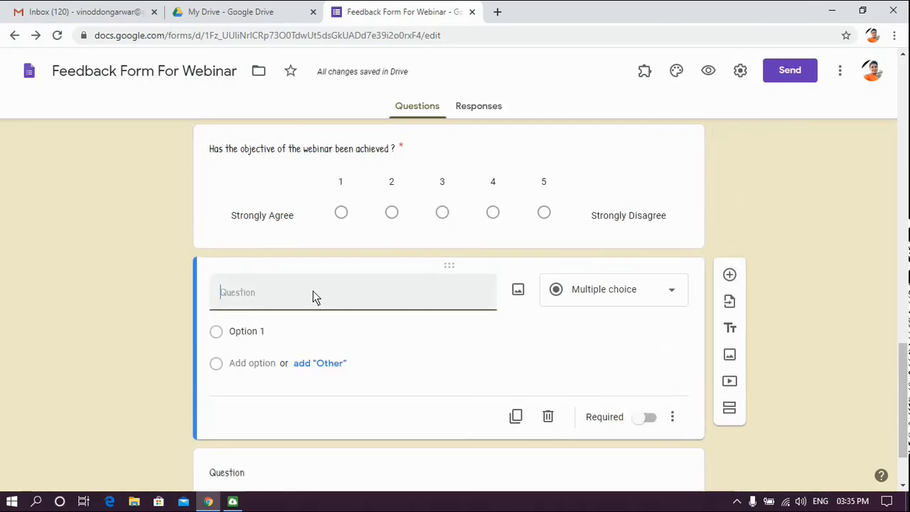
pyautogui.click(671, 295)
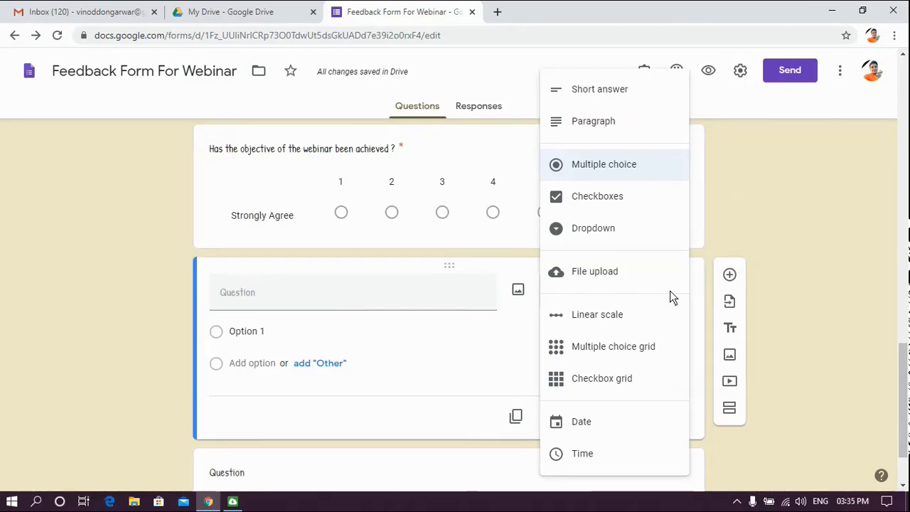
pyautogui.click(590, 355)
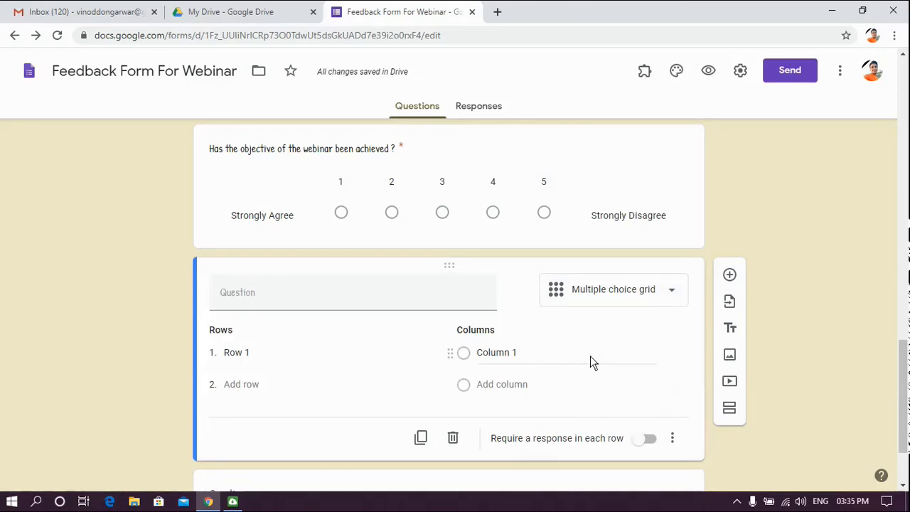
pyautogui.click(250, 294)
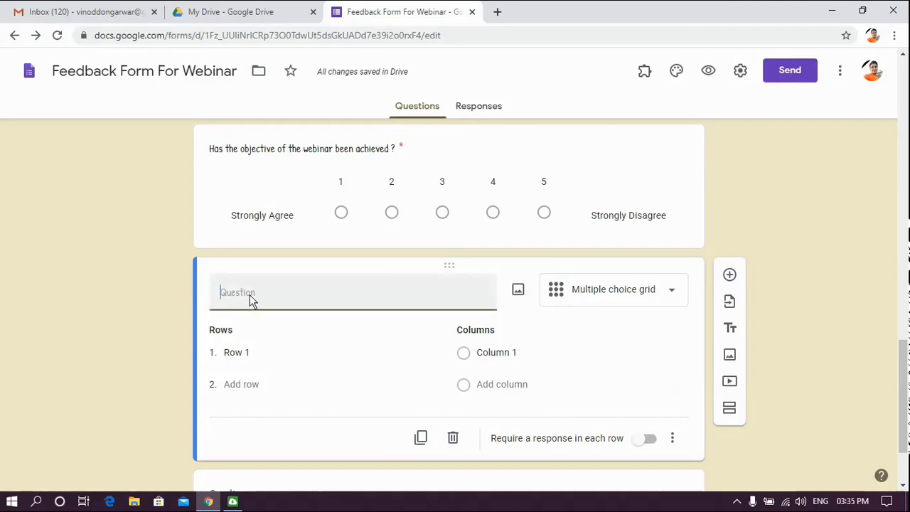
pyautogui.write('About')
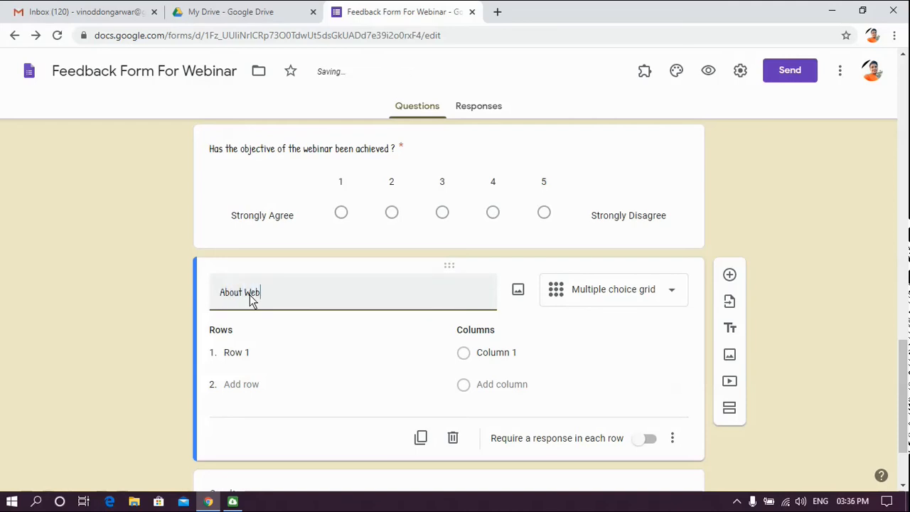
pyautogui.write('Webinar')
# Step: Enter "Relevance of the Topic", "Resource Person" and "Content Delivery" as the rows of the "About Webinar" grid
pyautogui.click(245, 354)
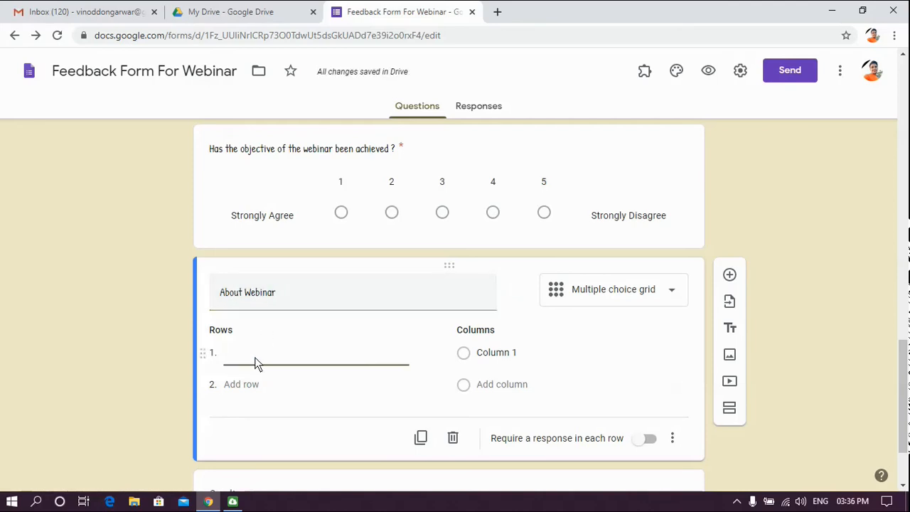
pyautogui.write('Rele')
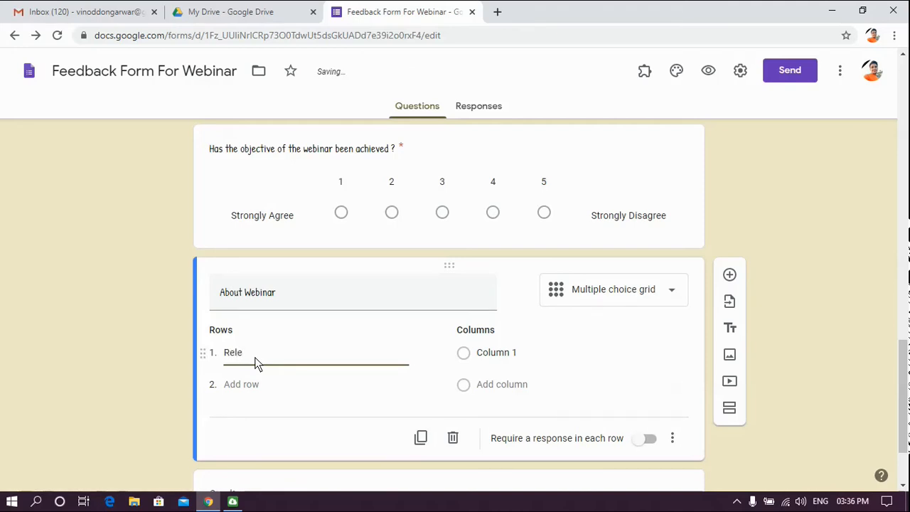
pyautogui.write('vance of the Topic')
pyautogui.press('Return')
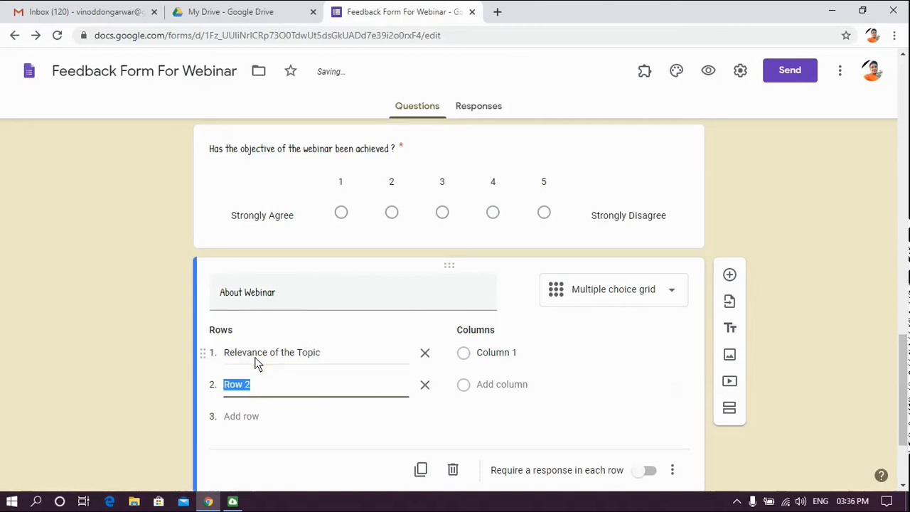
pyautogui.write('Resource Person')
pyautogui.press('Return')
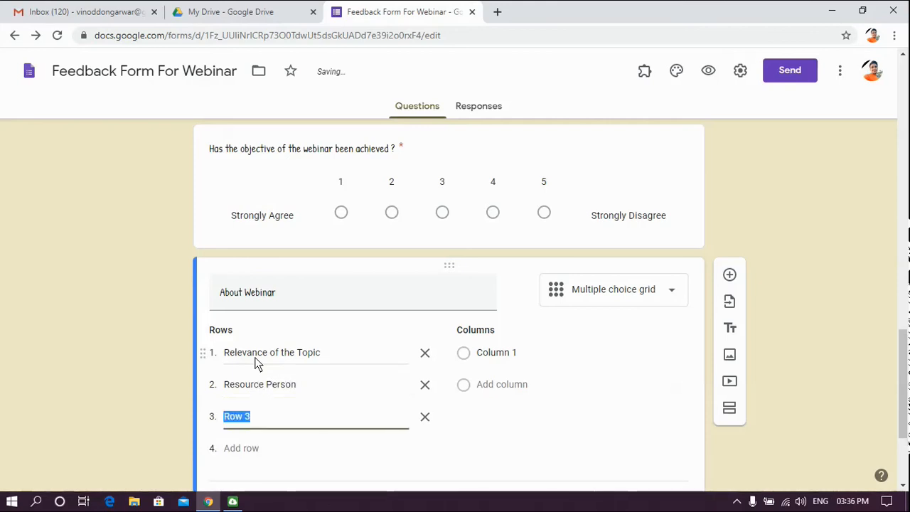
pyautogui.write('Oont')
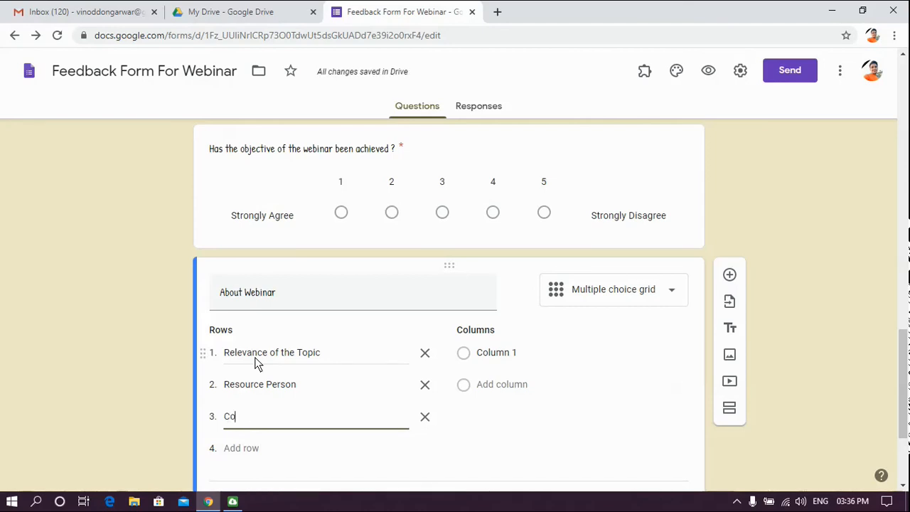
pyautogui.write('e')
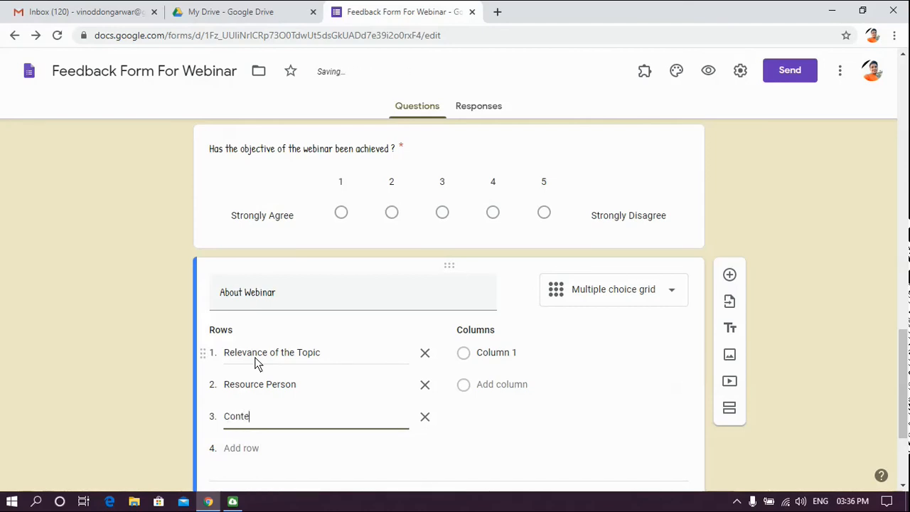
pyautogui.write('nt Delivery')
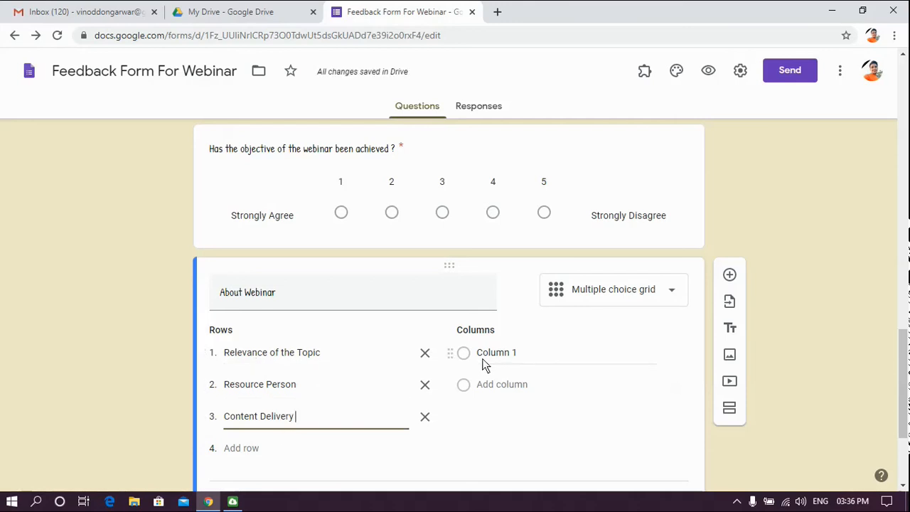
# Step: Enter "Strongly Agree", "Agree" and "Neutral" as the first three columns of the "About Webinar" grid
pyautogui.click(485, 361)
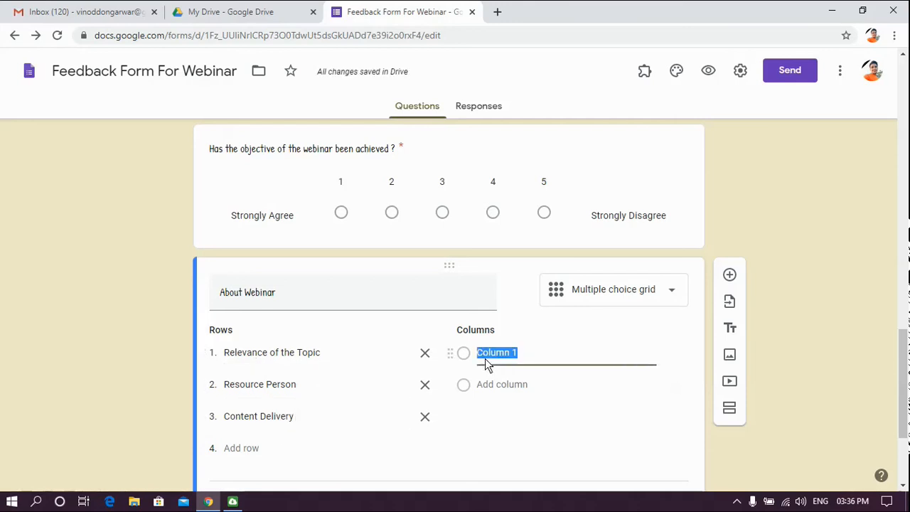
pyautogui.write('Str')
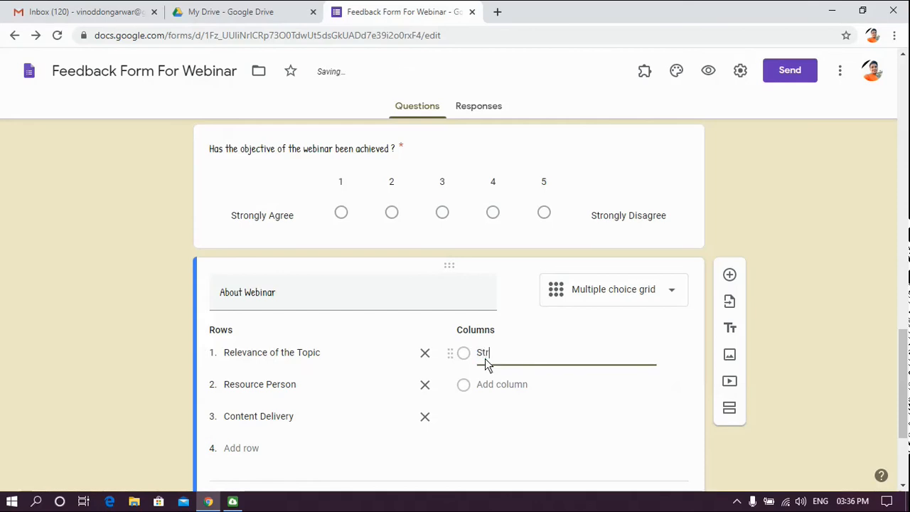
pyautogui.write('ongly Agree')
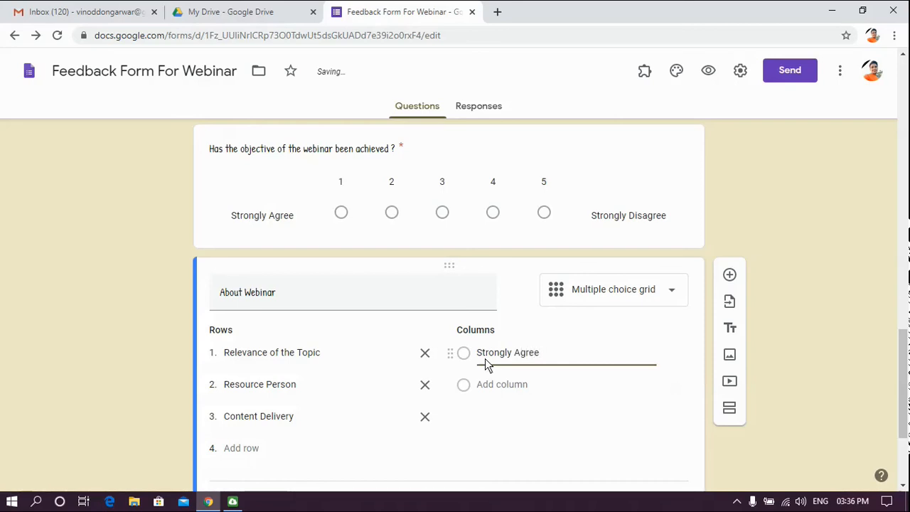
pyautogui.press('Return')
pyautogui.write('A')
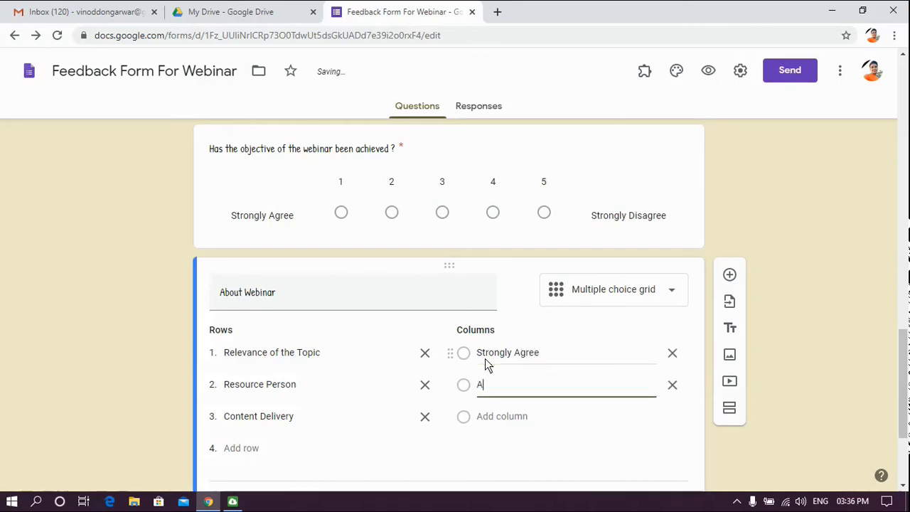
pyautogui.write('gree')
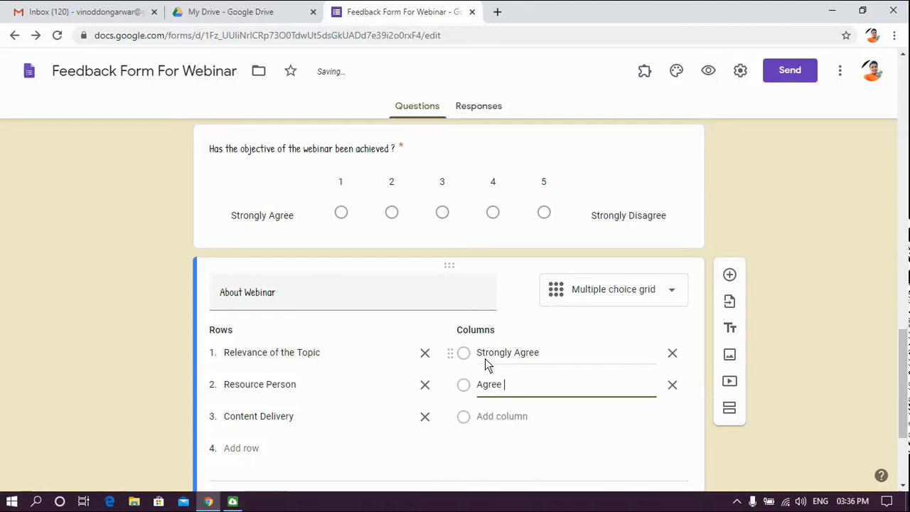
pyautogui.press('Return')
pyautogui.write('N')
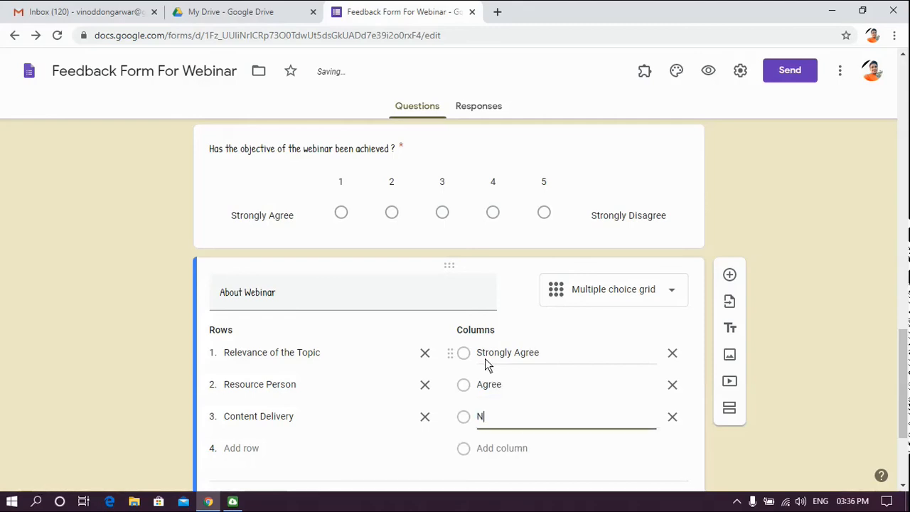
pyautogui.write('eutral')
pyautogui.press('Return')
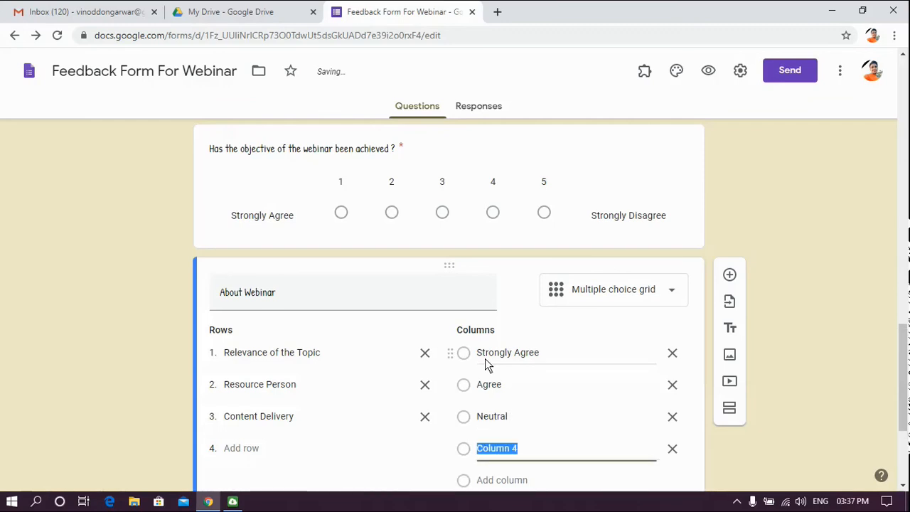
# Step: Add "Disagree" and "Strongly Disagree" as the last columns of the "About Webinar" grid and require a response in each row
pyautogui.write('Di')
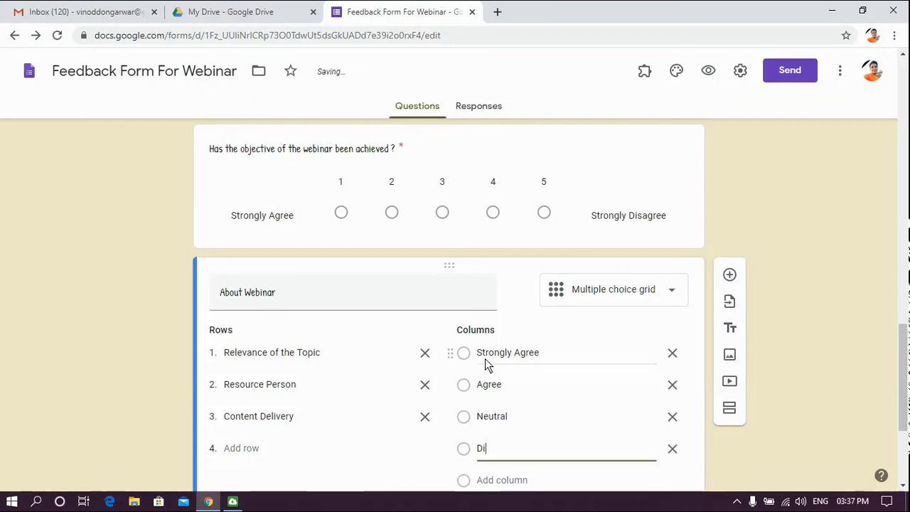
pyautogui.write('sa')
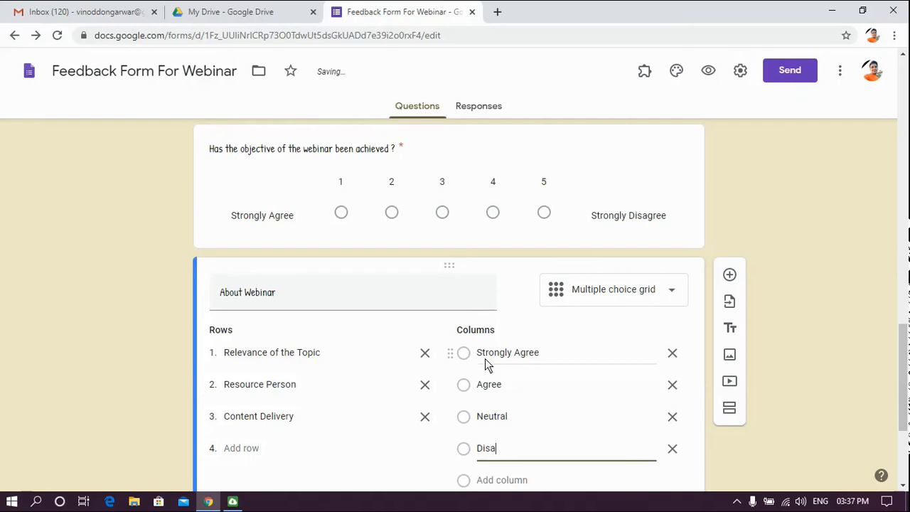
pyautogui.write('gree')
pyautogui.press('Return')
pyautogui.write('St')
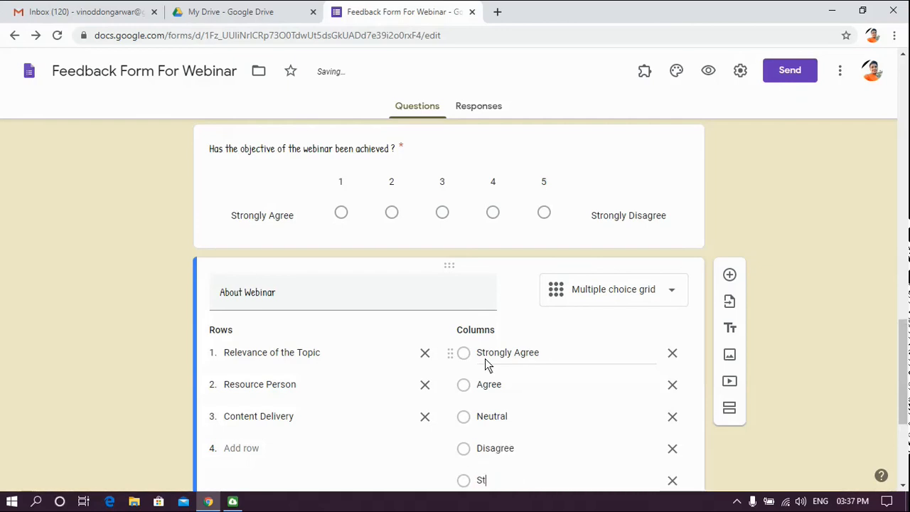
pyautogui.write('ronly')
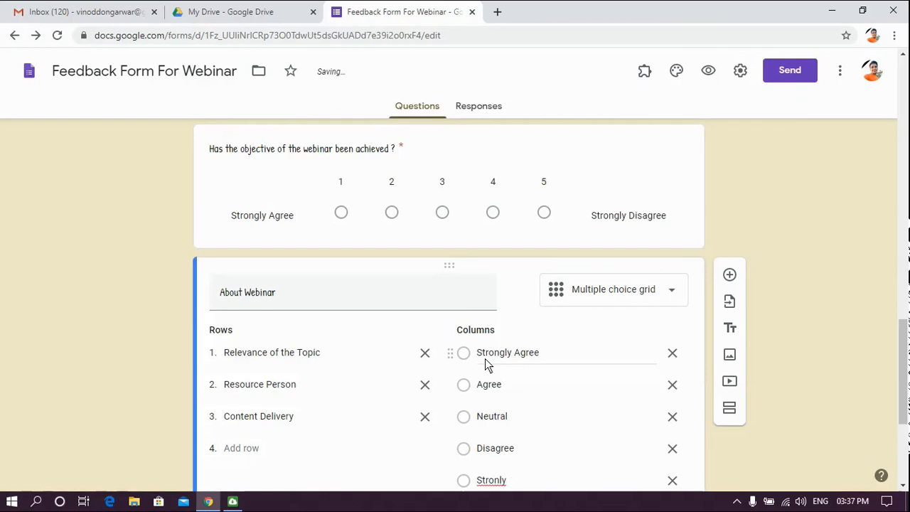
pyautogui.click(497, 481)
pyautogui.write('gly')
pyautogui.click(516, 480)
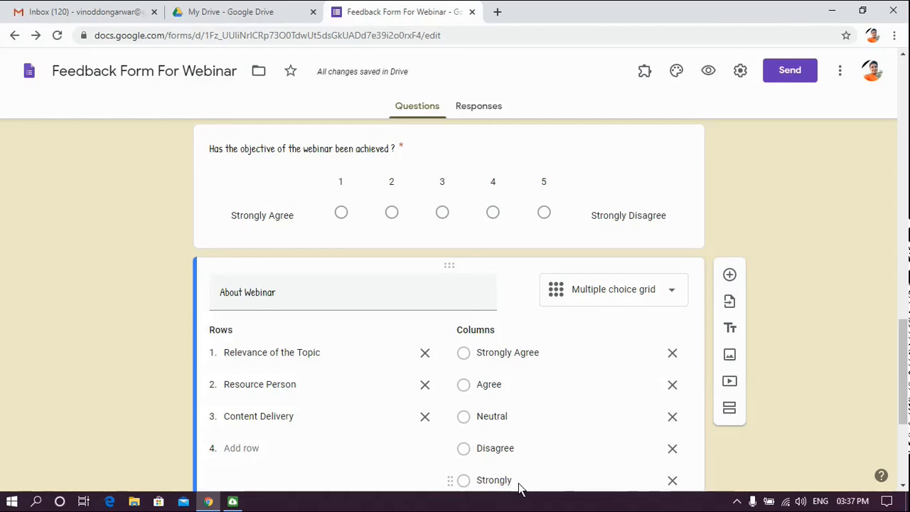
pyautogui.write('Disagree')
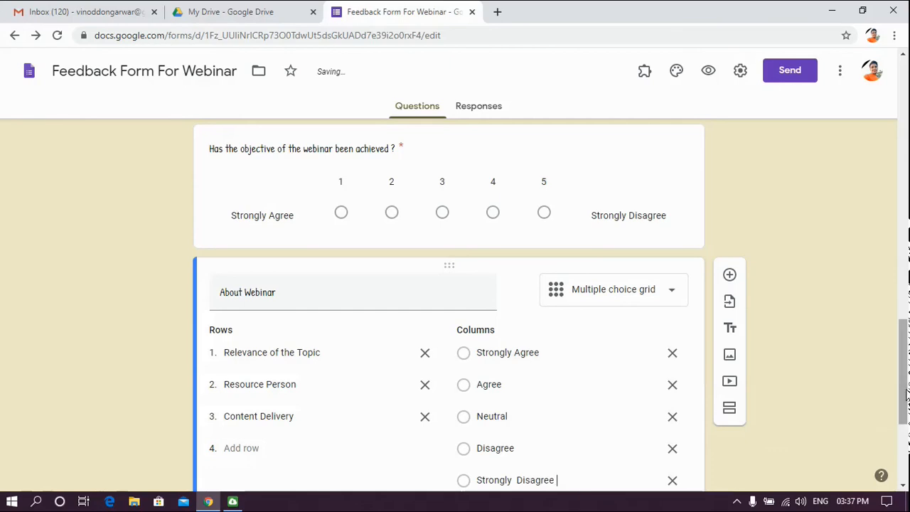
pyautogui.moveTo(904, 396); pyautogui.dragTo(904, 433)
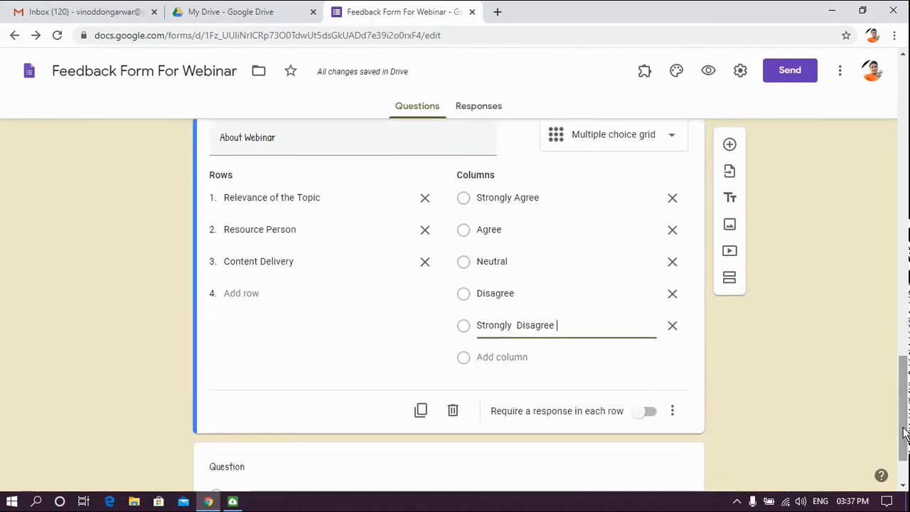
pyautogui.click(650, 413)
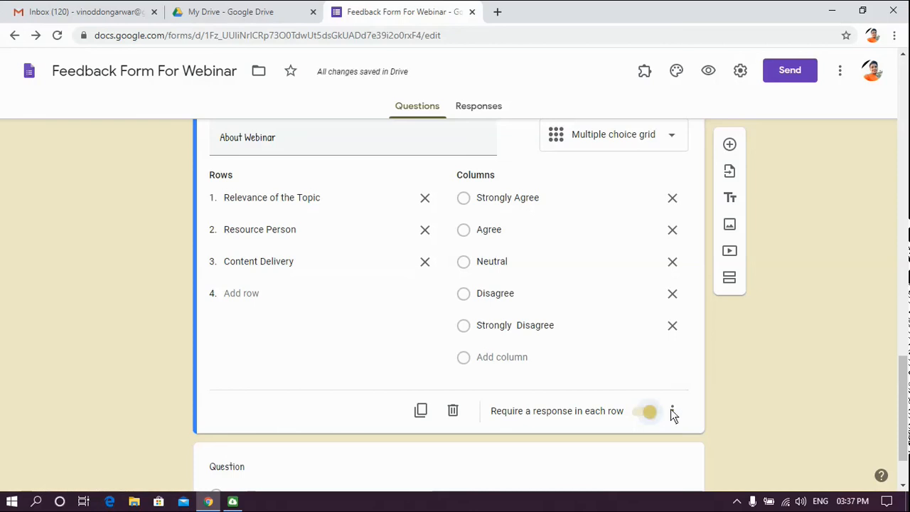
# Step: Add a new question of the Checkboxes type directly below the "About Webinar" grid
pyautogui.click(728, 147)
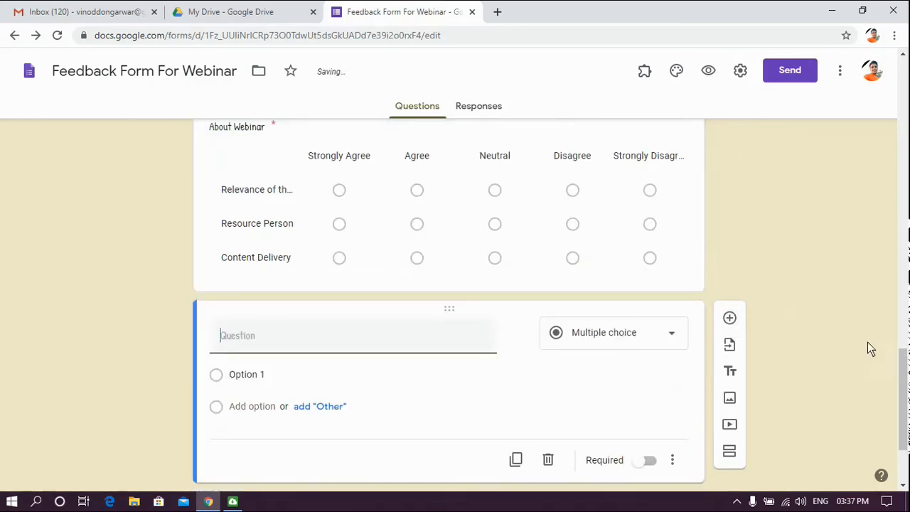
pyautogui.scroll(-2, 867, 342)
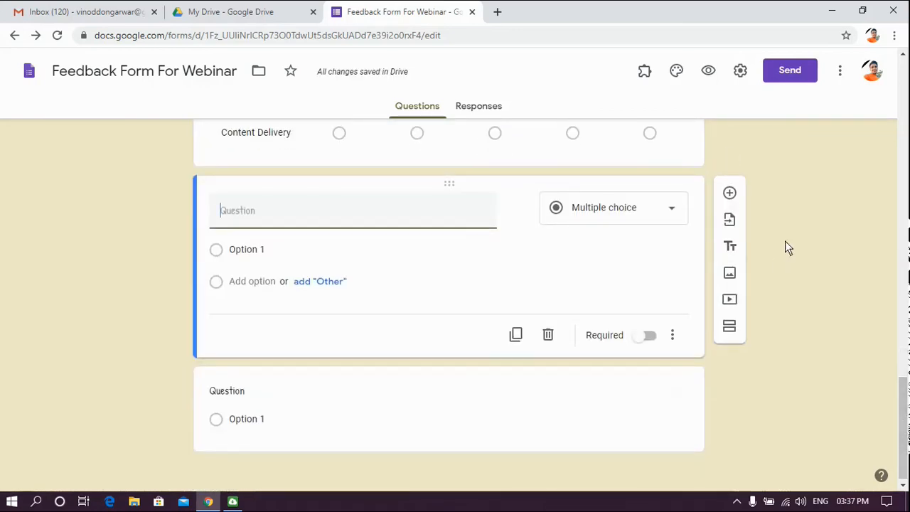
pyautogui.click(675, 217)
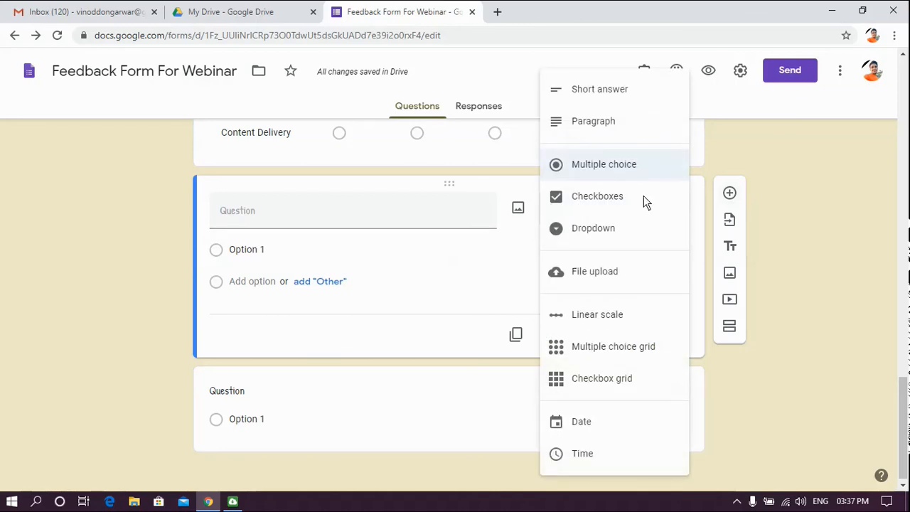
pyautogui.click(602, 202)
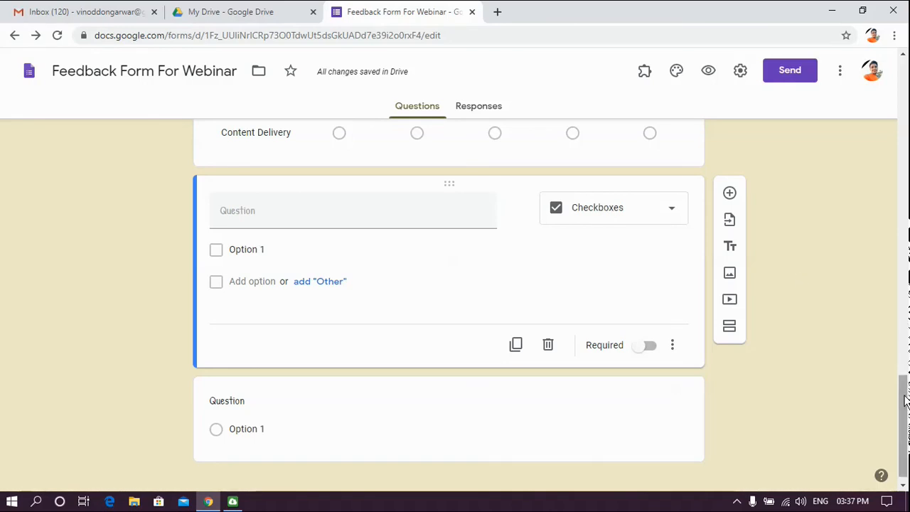
pyautogui.moveTo(905, 403); pyautogui.dragTo(907, 412)
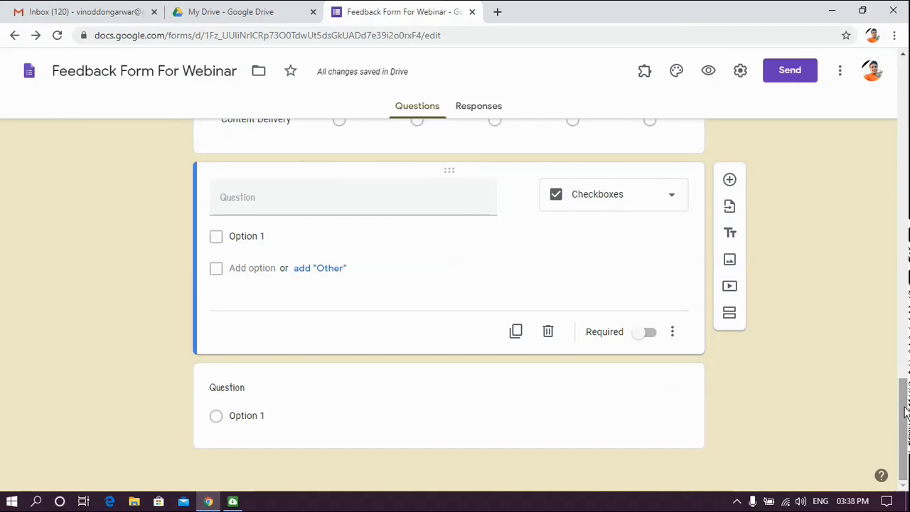
# Step: Title the new checkbox question "Which section of webinar most effective ?"
pyautogui.click(273, 210)
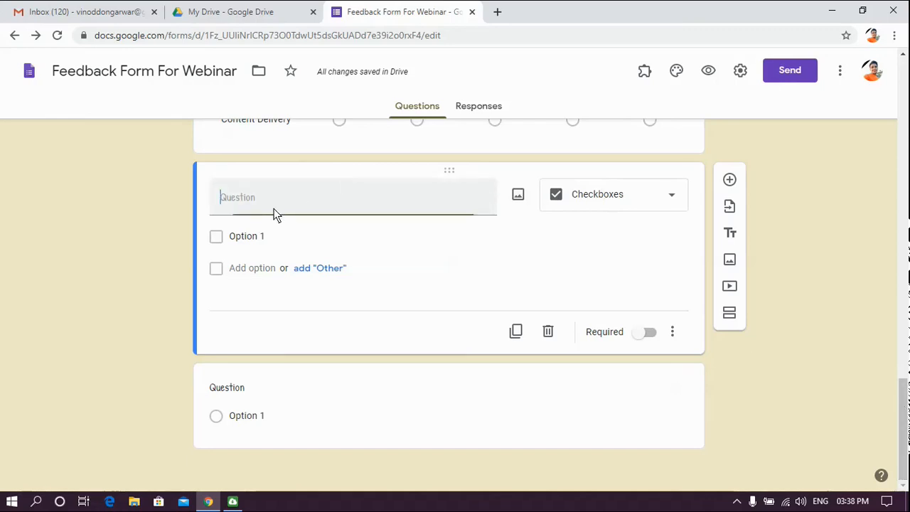
pyautogui.write('Wg')
pyautogui.press('BackSpace')
pyautogui.write('hich')
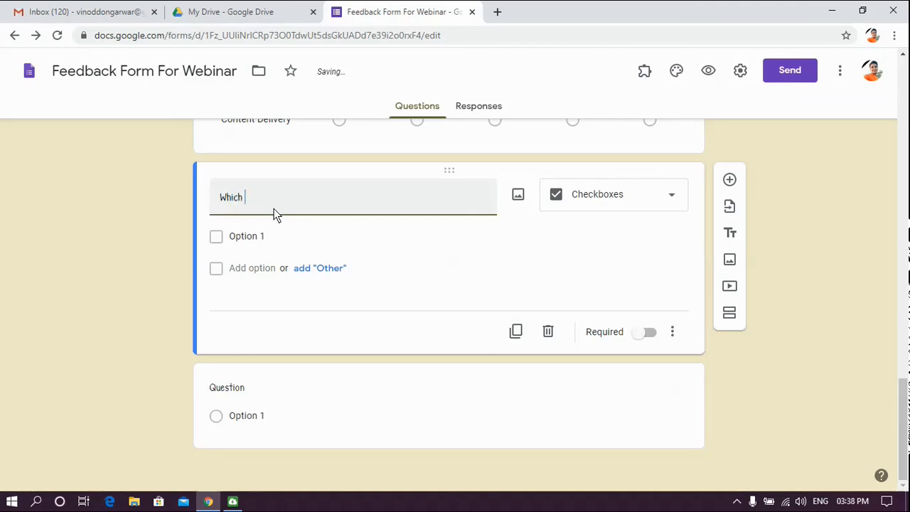
pyautogui.write('section of ')
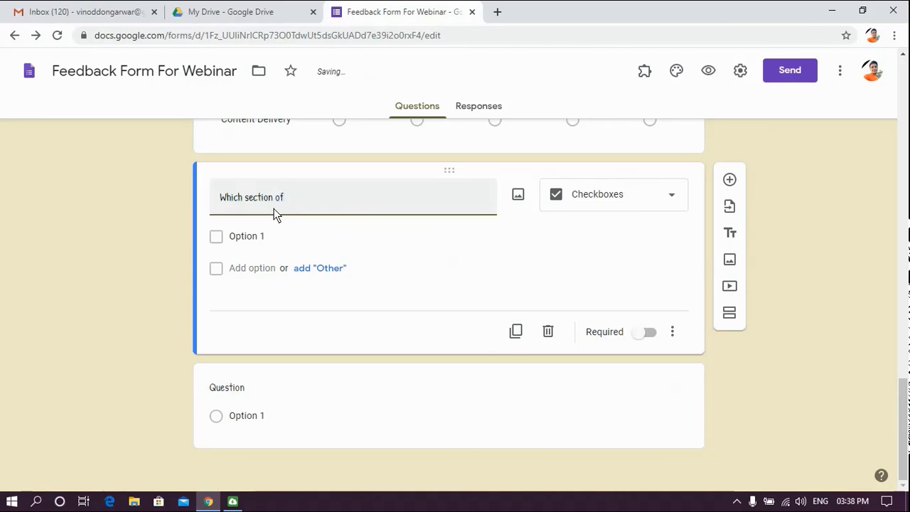
pyautogui.write('webinar most effective ?')
# Step: Enter "Used Technology" and "Resource Persons" as the first two options of the most effective section question
pyautogui.click(257, 240)
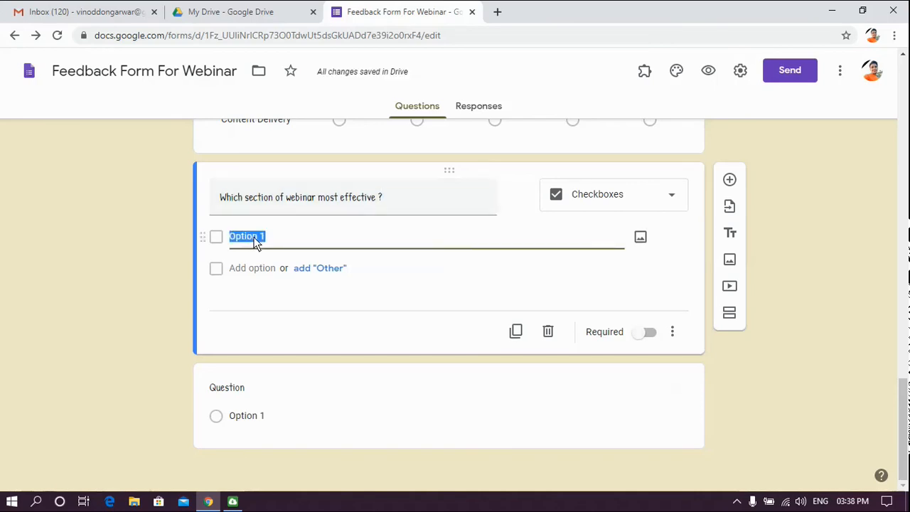
pyautogui.write('Used Technolo')
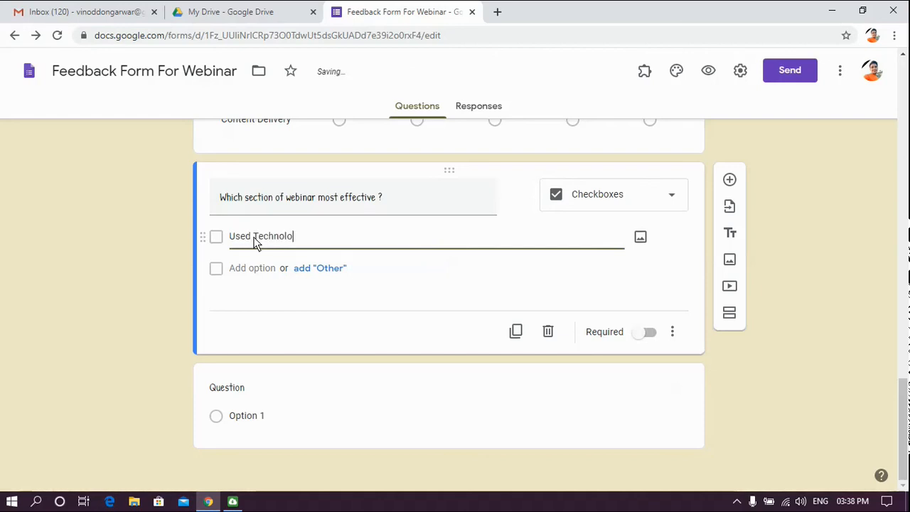
pyautogui.write('gy')
pyautogui.press('Return')
pyautogui.write('Reso')
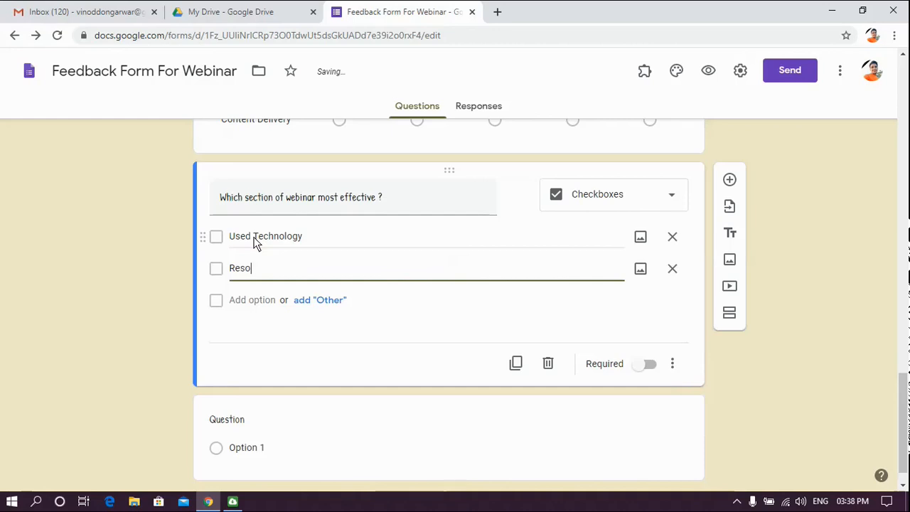
pyautogui.write('urce Person')
pyautogui.press('Return')
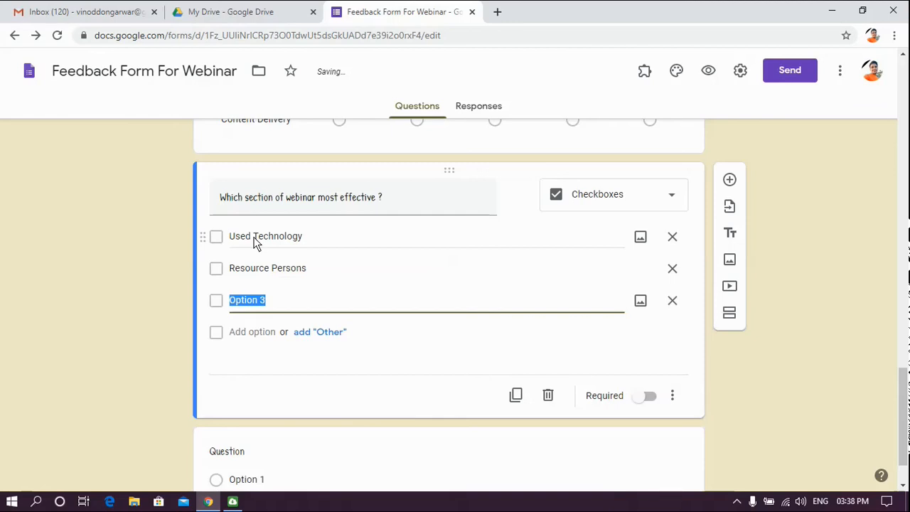
# Step: Enter "Organisation Setup" and "All of Above" as the third and fourth options of the checkbox question
pyautogui.write('Orh')
pyautogui.write('gani')
pyautogui.write('sation S')
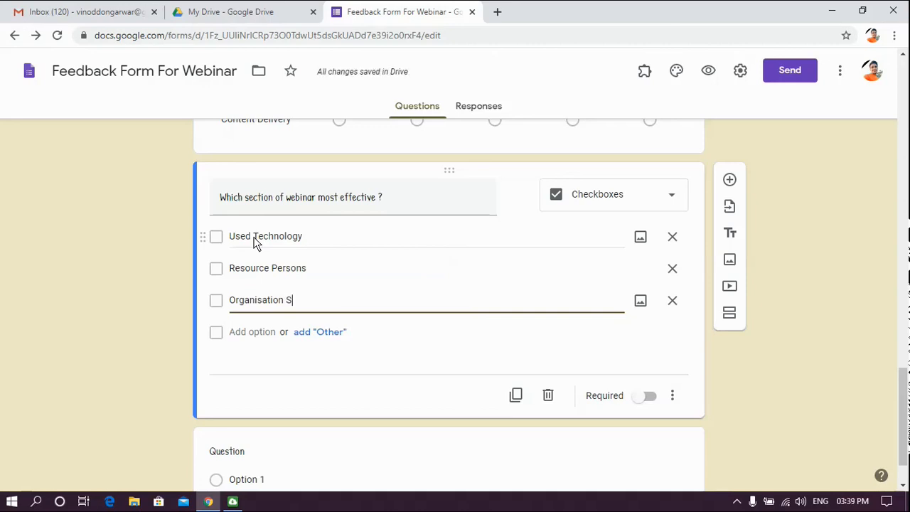
pyautogui.write('etup')
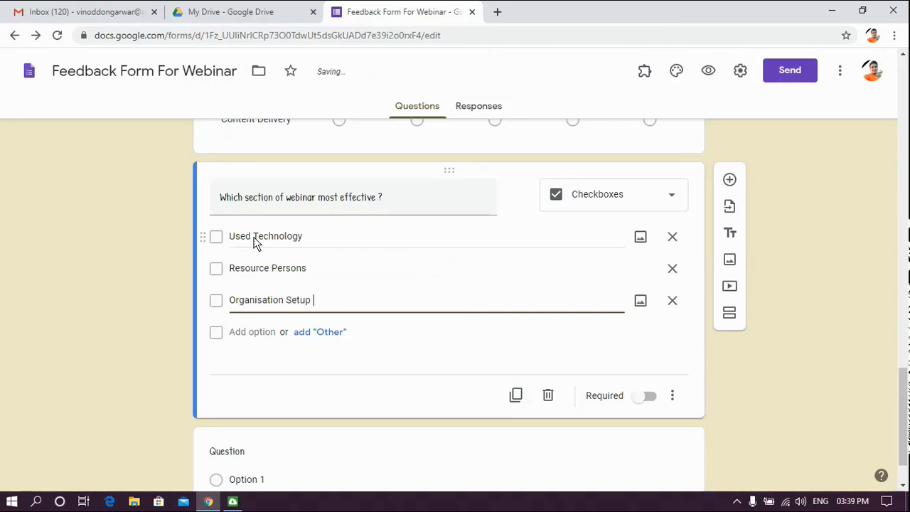
pyautogui.press('Return')
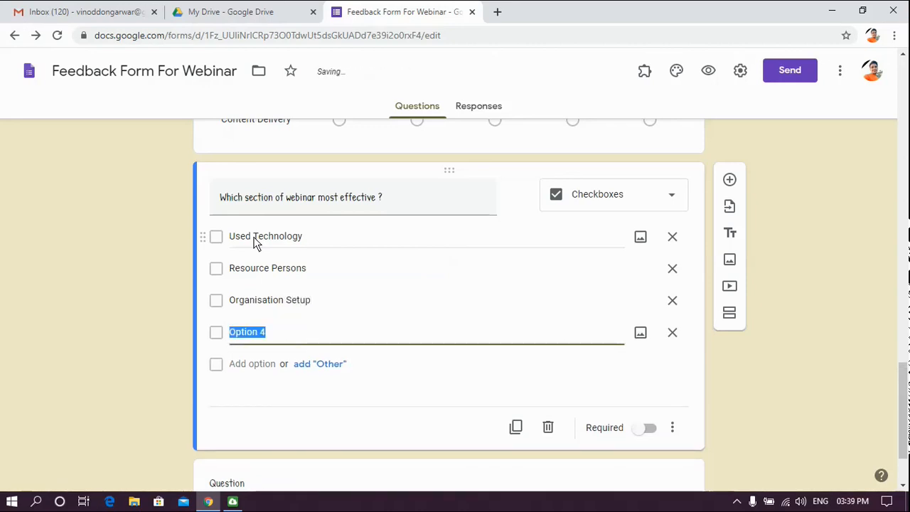
pyautogui.write('A')
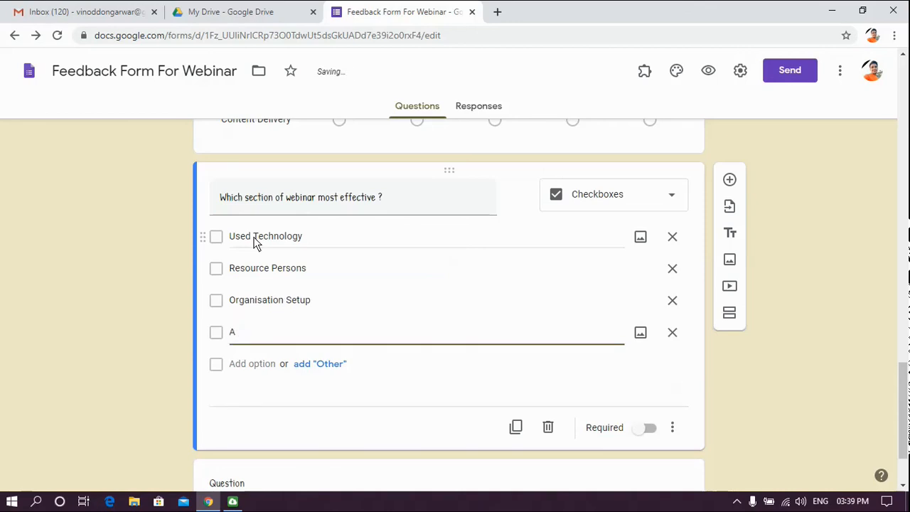
pyautogui.write('ll of Above')
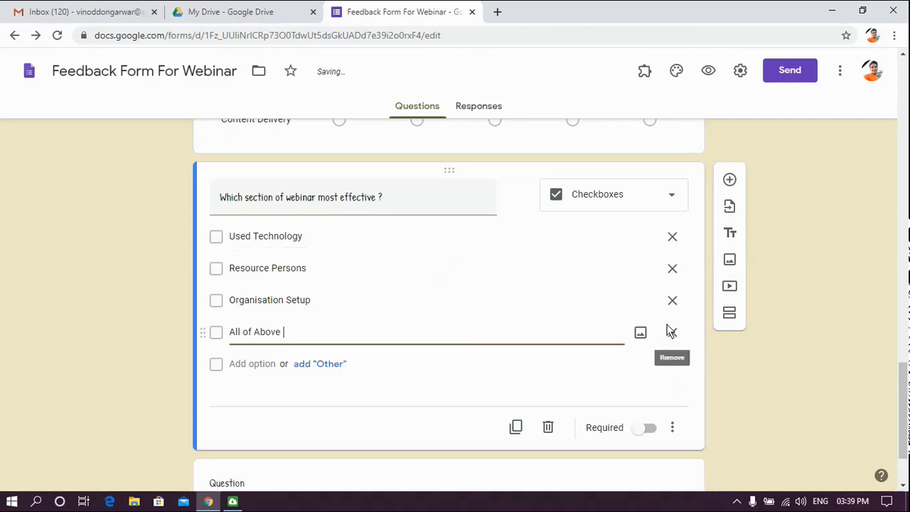
# Step: Make the checkbox question about the most effective webinar section required
pyautogui.moveTo(901, 377); pyautogui.dragTo(904, 383)
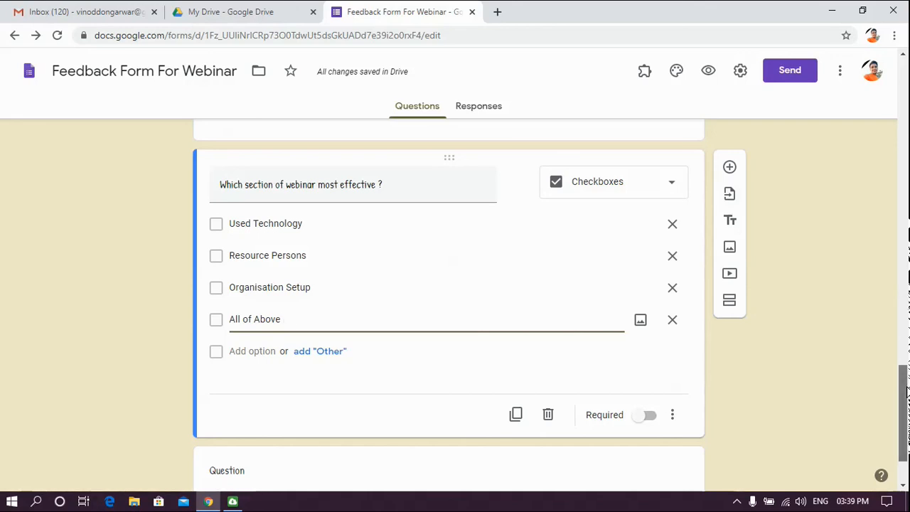
pyautogui.moveTo(906, 391); pyautogui.dragTo(906, 415)
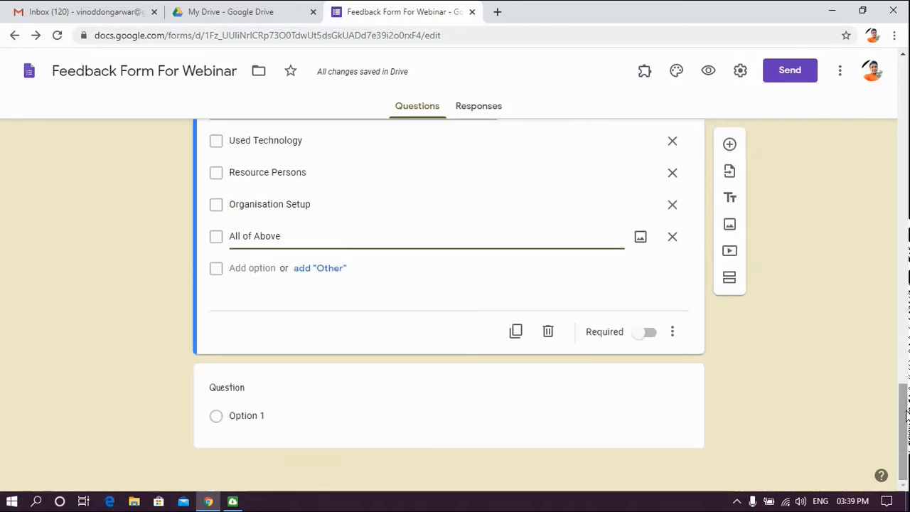
pyautogui.click(652, 331)
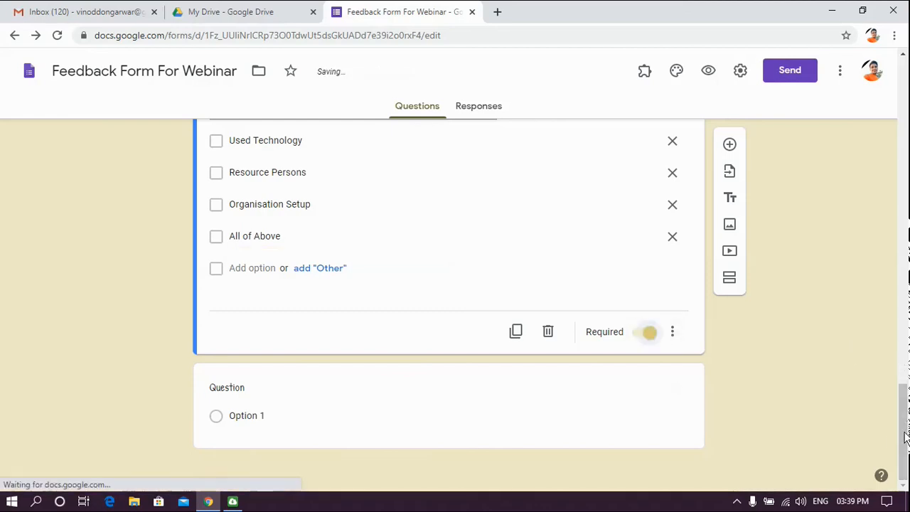
# Step: Change the blank question at the end of the form to the Paragraph type
pyautogui.click(375, 407)
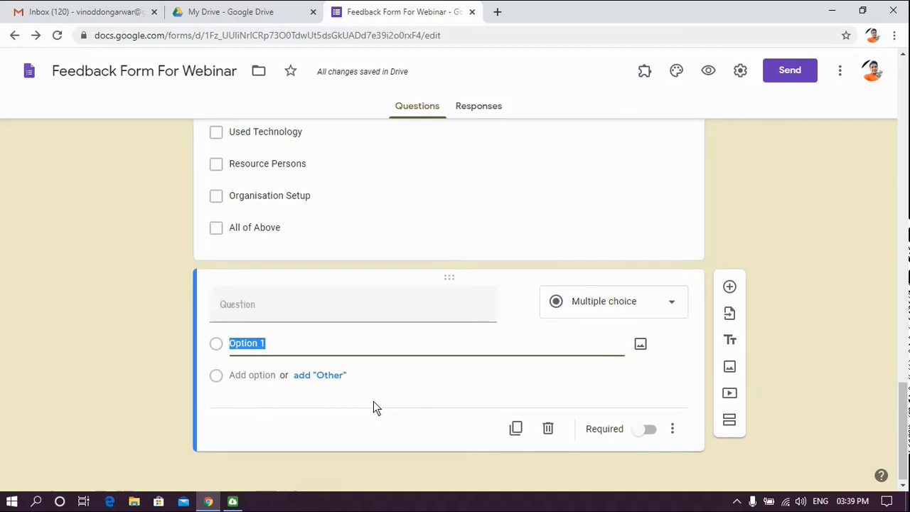
pyautogui.click(276, 312)
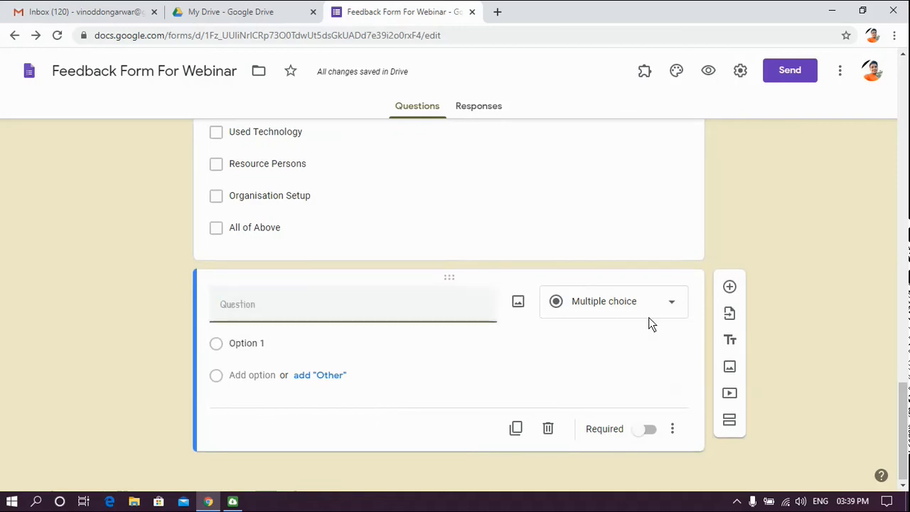
pyautogui.click(674, 302)
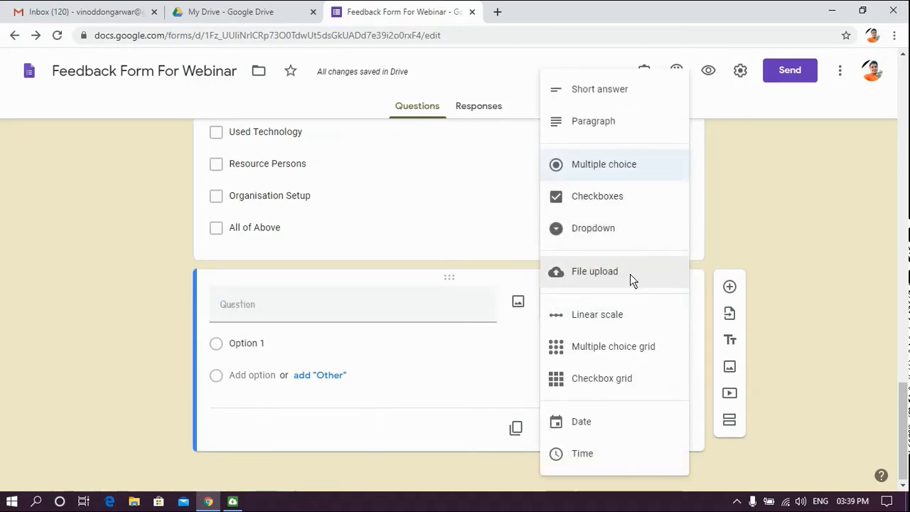
pyautogui.click(608, 127)
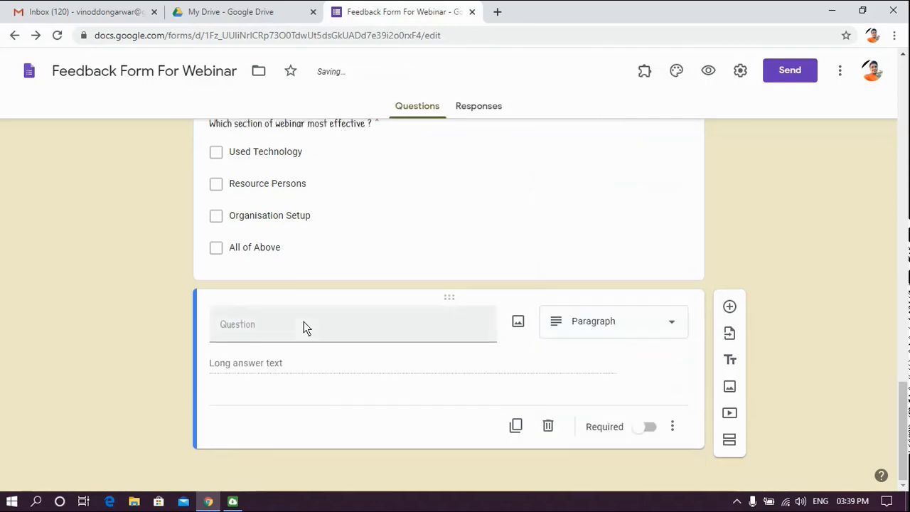
# Step: Title the paragraph question "Any Suggestion and comment" with correct spelling and make it required
pyautogui.click(266, 339)
pyautogui.write('An')
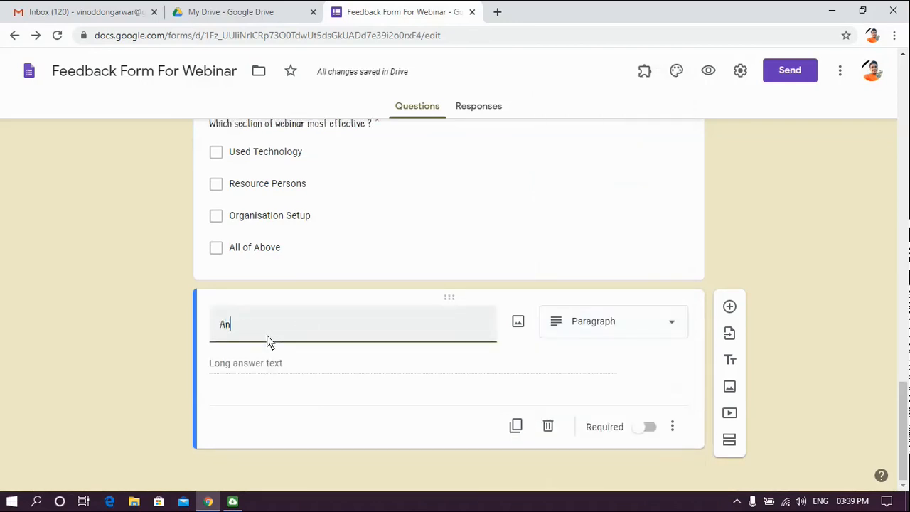
pyautogui.write('y S')
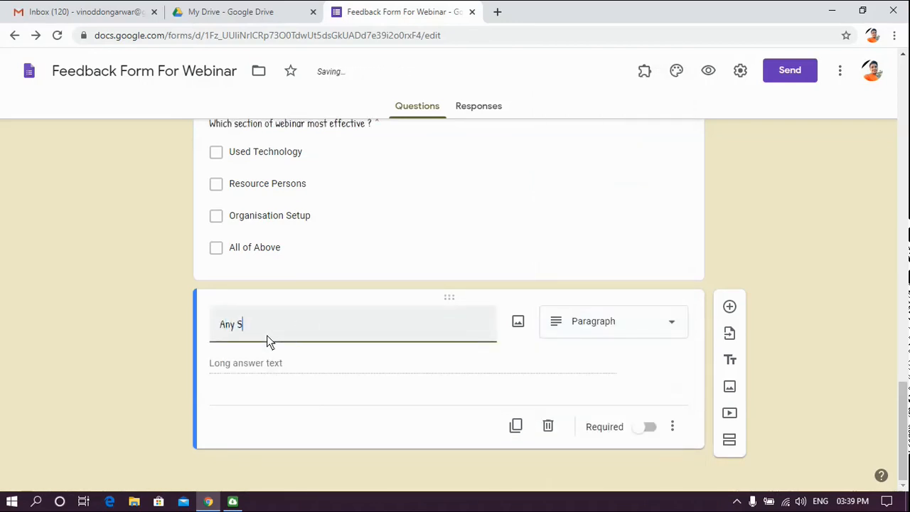
pyautogui.write('ugge')
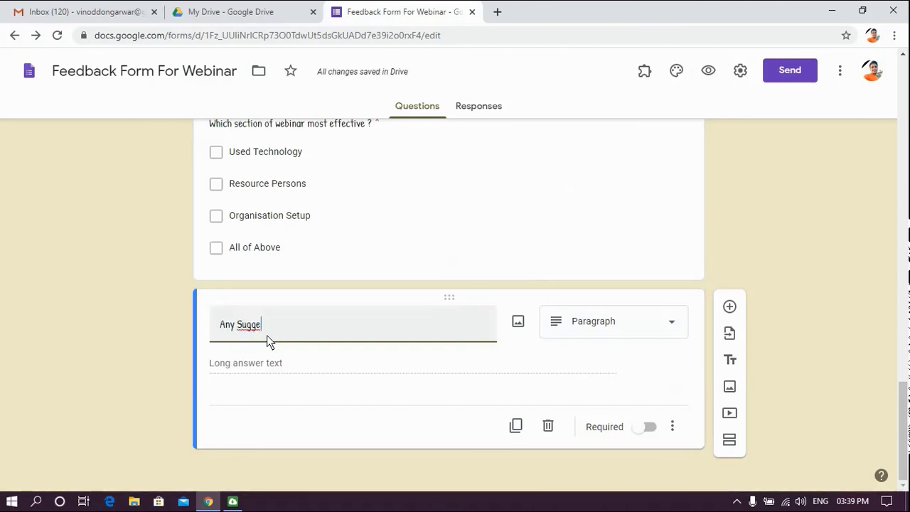
pyautogui.write('tion')
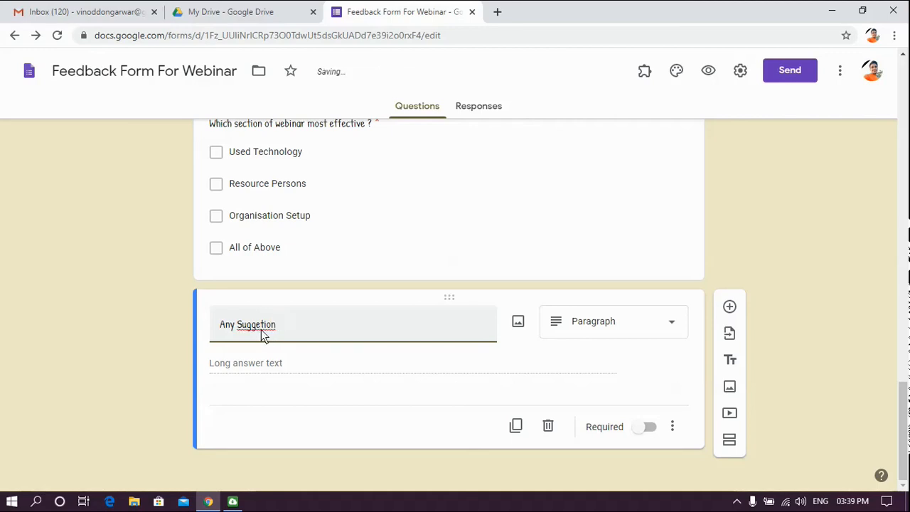
pyautogui.doubleClick(263, 329)
pyautogui.rightClick(264, 330)
pyautogui.press('Escape')
pyautogui.rightClick(264, 331)
pyautogui.click(299, 339)
pyautogui.write('and comment')
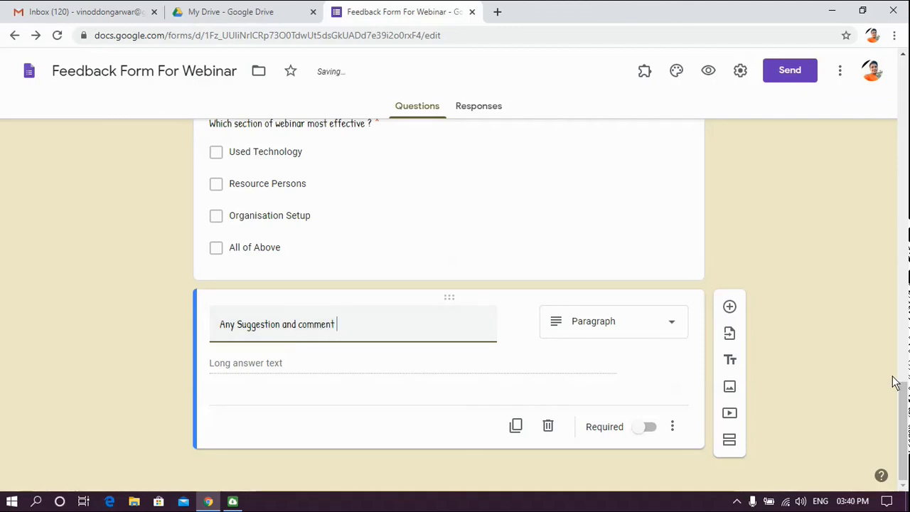
pyautogui.click(650, 427)
# Step: Preview the webinar feedback form and review all its questions from the header to the final comment field
pyautogui.moveTo(907, 442); pyautogui.dragTo(908, 170)
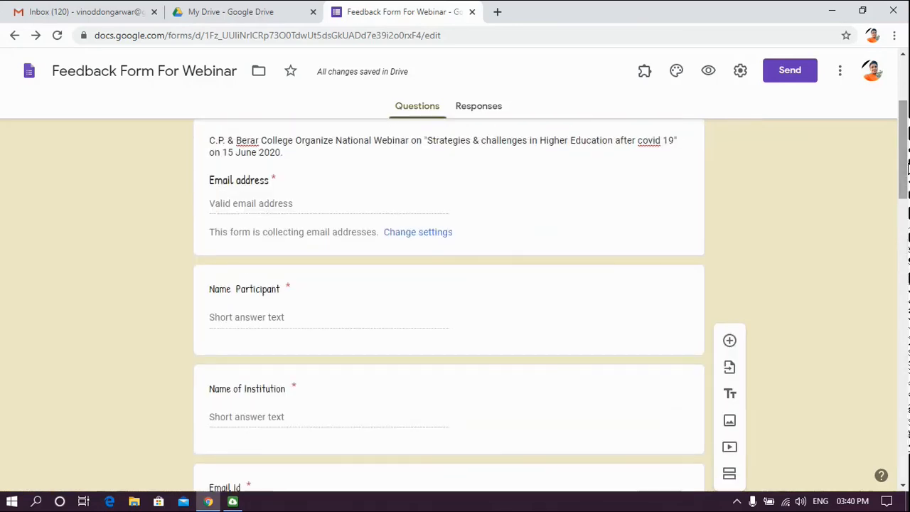
pyautogui.click(709, 74)
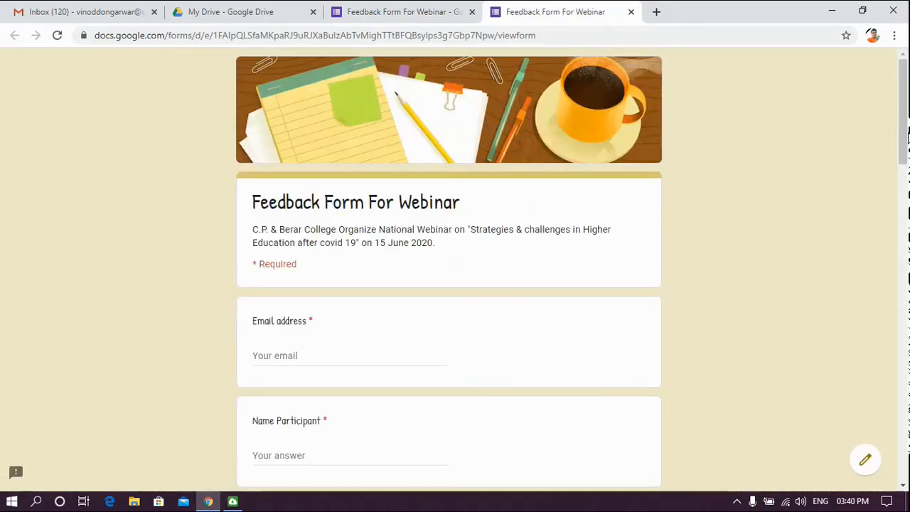
pyautogui.moveTo(904, 140); pyautogui.dragTo(906, 270)
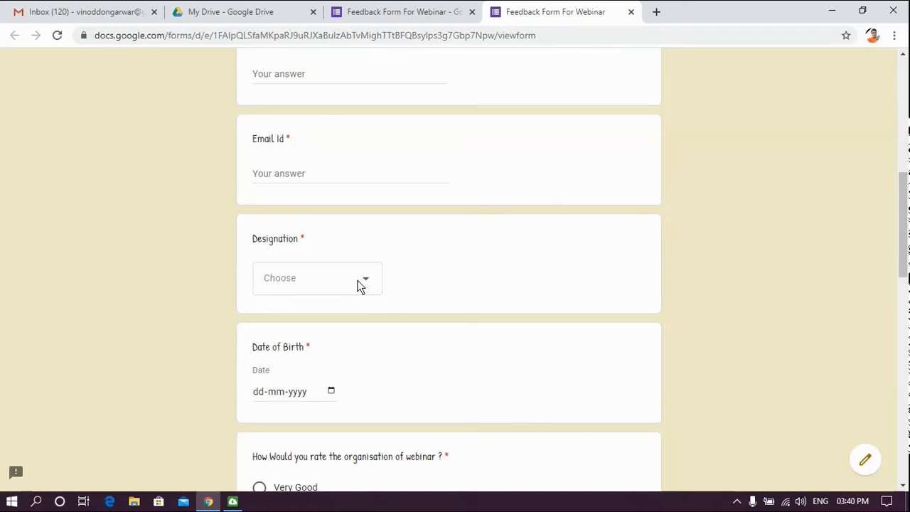
pyautogui.scroll(-3, 906, 267)
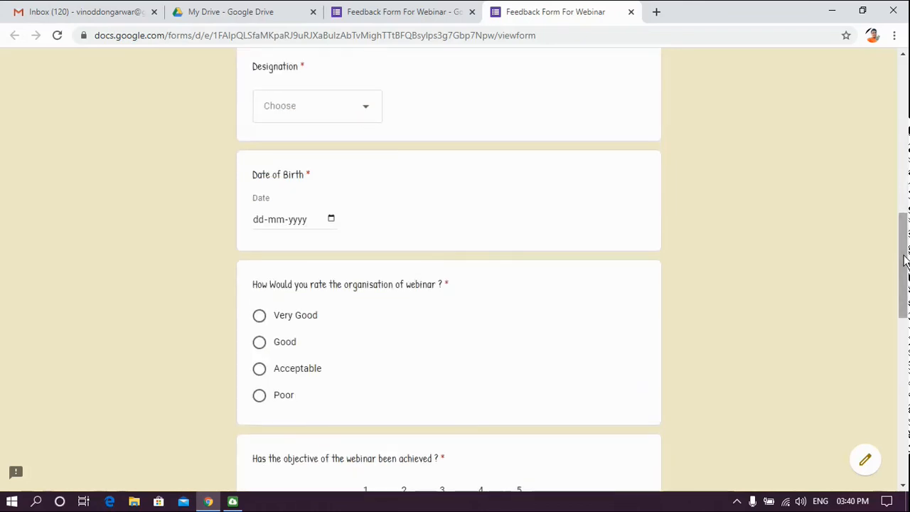
pyautogui.moveTo(904, 260); pyautogui.dragTo(907, 362)
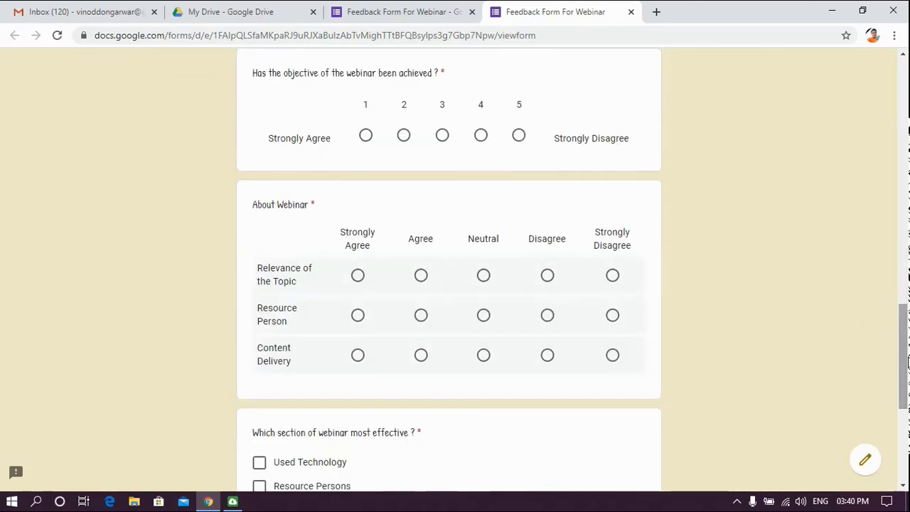
pyautogui.moveTo(903, 329); pyautogui.dragTo(901, 399)
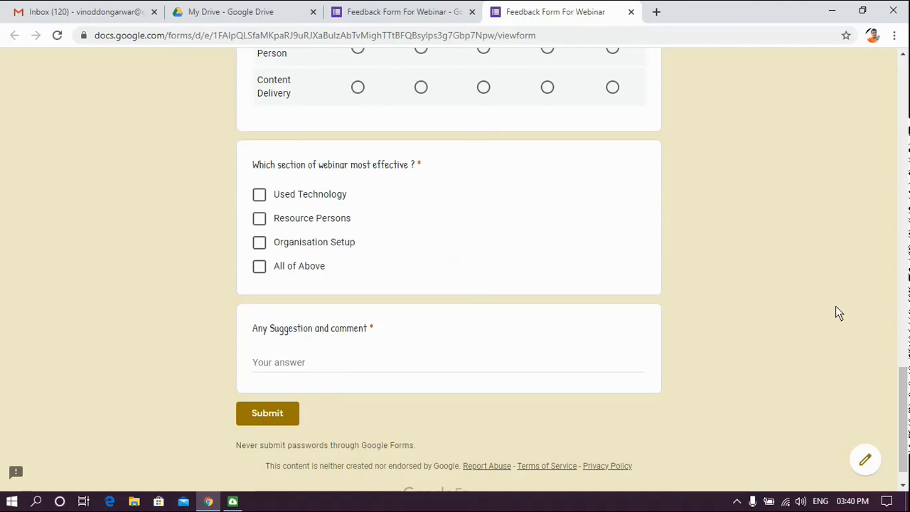
pyautogui.click(907, 296)
pyautogui.moveTo(907, 296); pyautogui.dragTo(907, 92)
pyautogui.scroll(1, 907, 93)
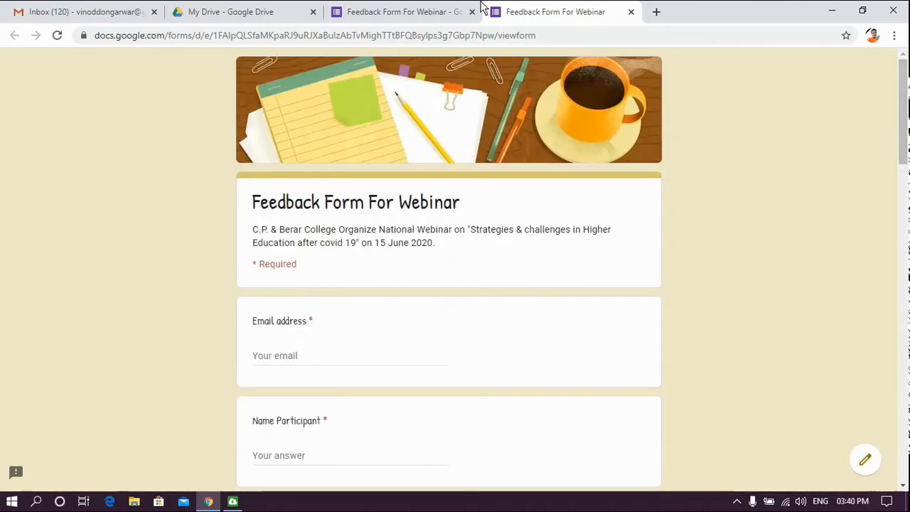
# Step: Return to the form editor, shorten the form's shareable link and display its HTML embed code
pyautogui.click(436, 9)
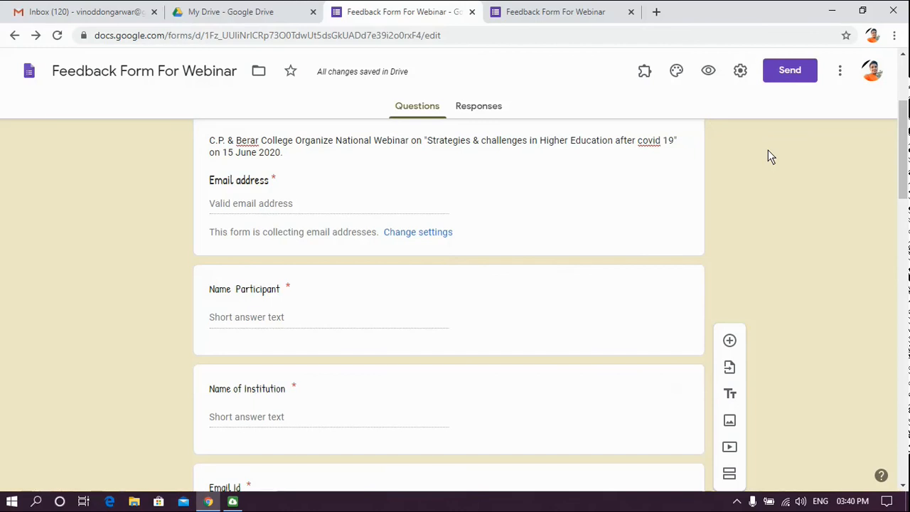
pyautogui.moveTo(905, 158); pyautogui.dragTo(907, 87)
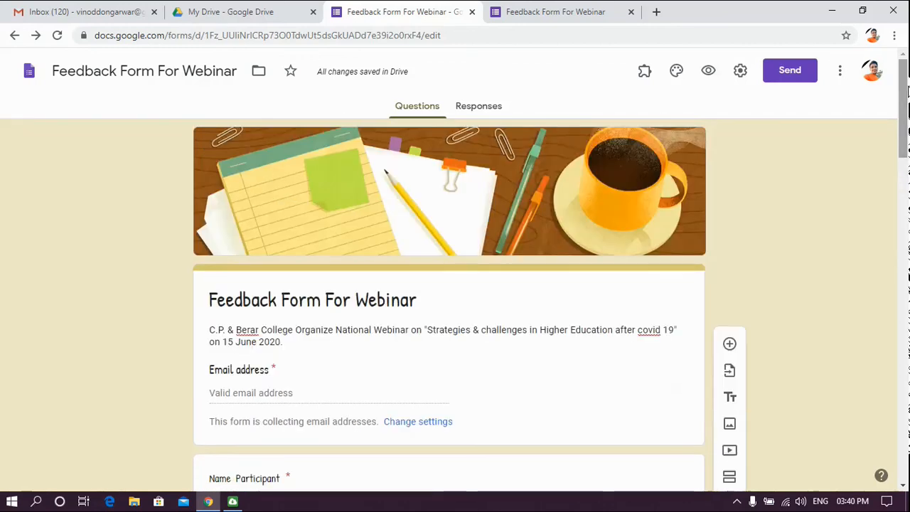
pyautogui.click(780, 74)
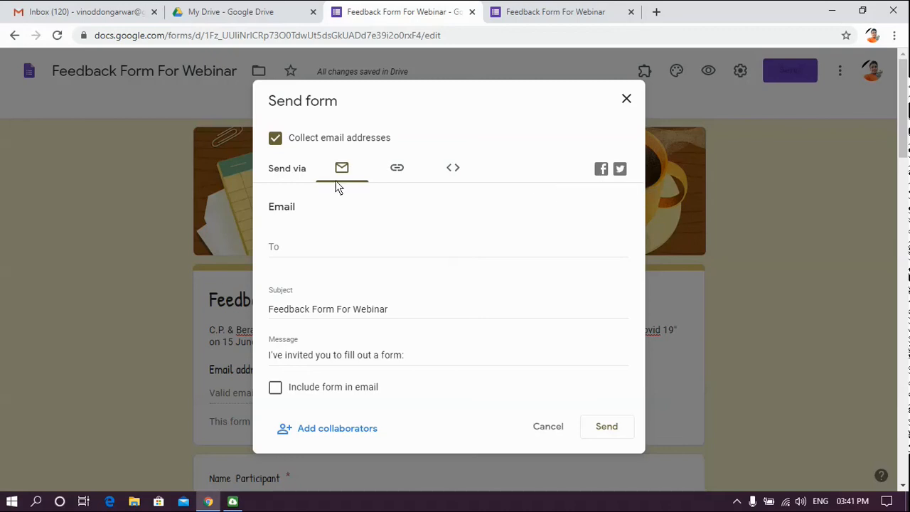
pyautogui.click(398, 169)
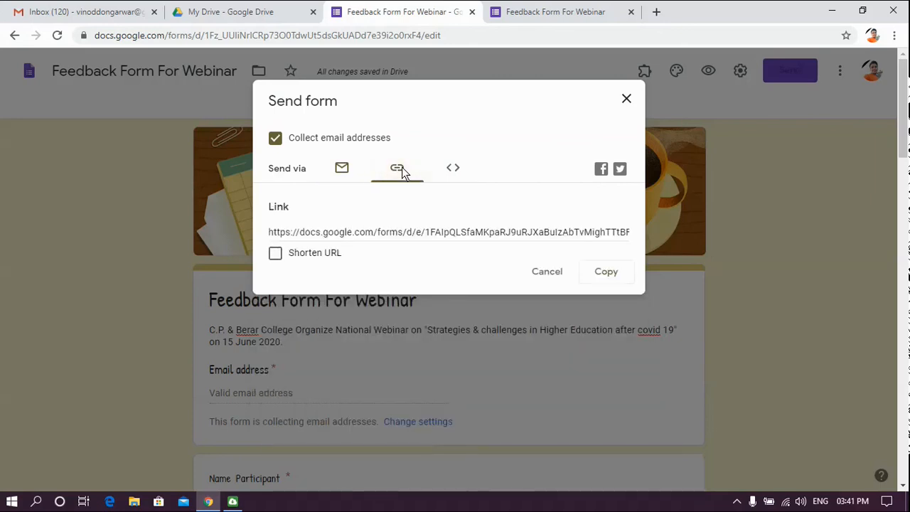
pyautogui.click(417, 238)
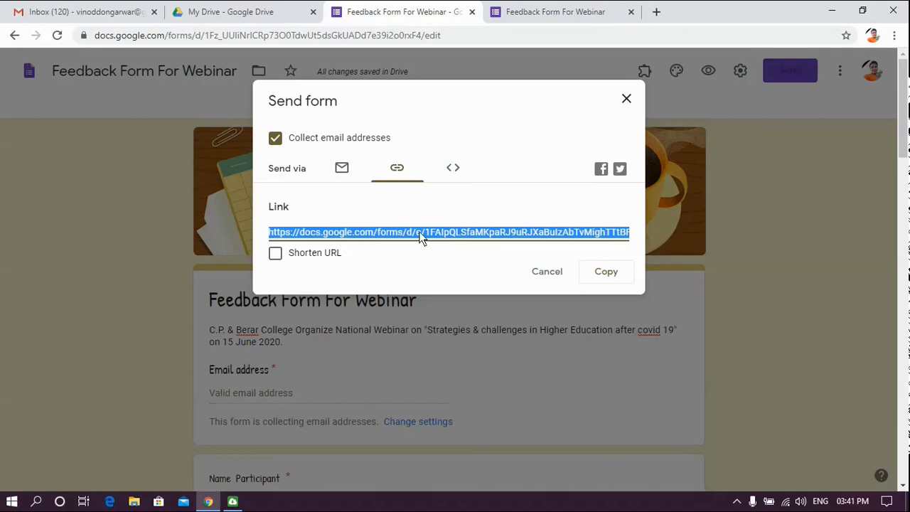
pyautogui.click(276, 255)
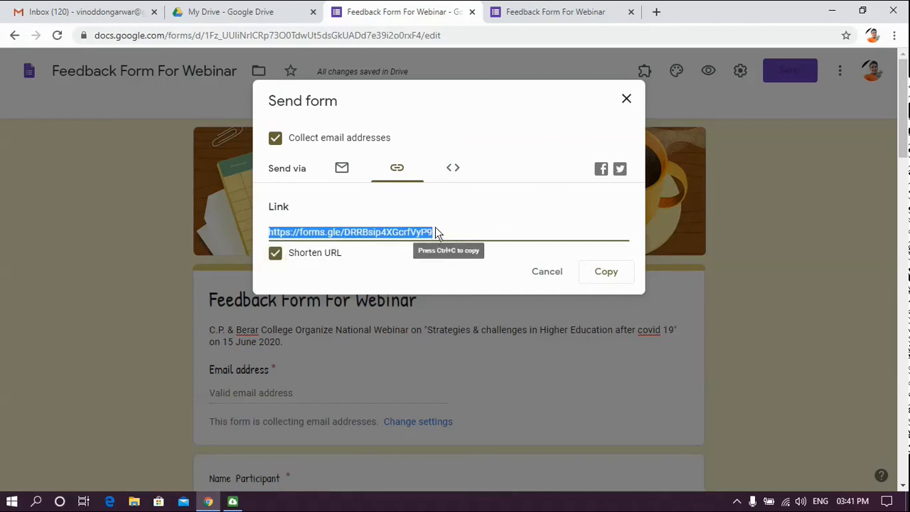
pyautogui.click(454, 168)
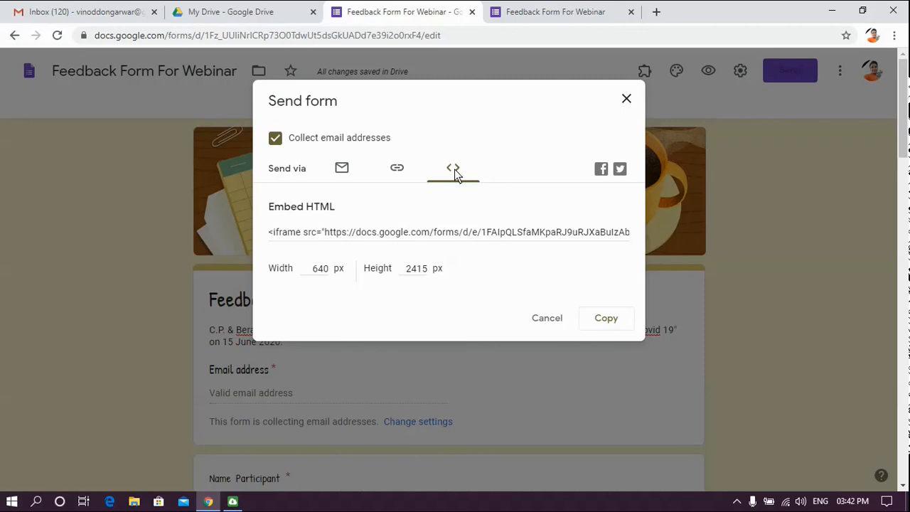
# Step: Email the form to the form owner's own suggested contact address, keeping the default subject and message
pyautogui.click(344, 169)
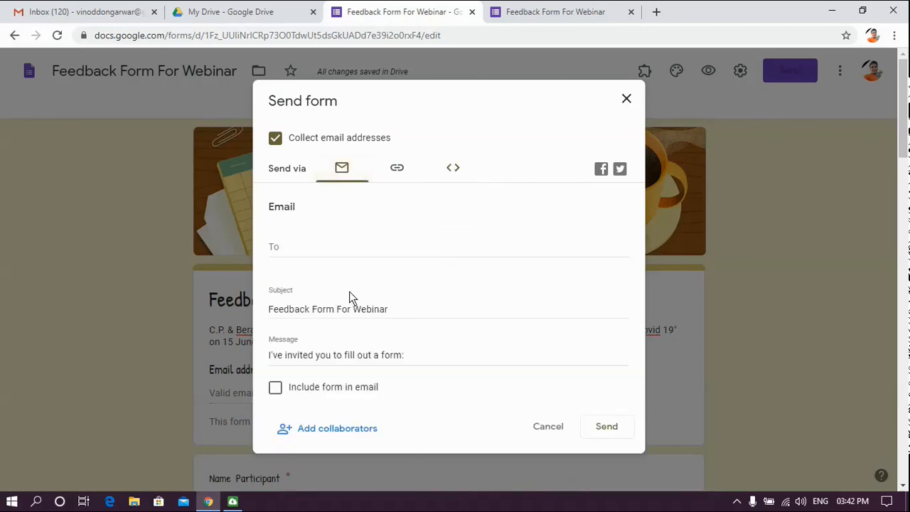
pyautogui.click(299, 247)
pyautogui.write('vi')
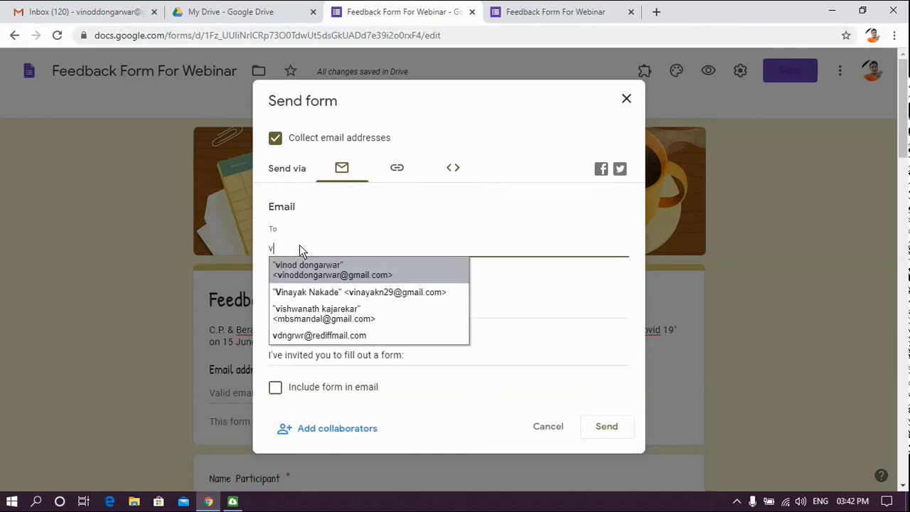
pyautogui.click(304, 274)
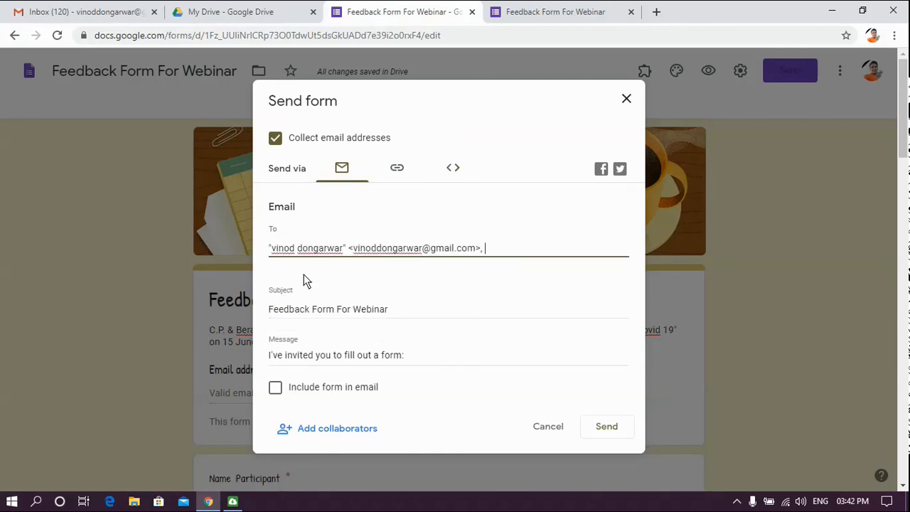
pyautogui.click(599, 427)
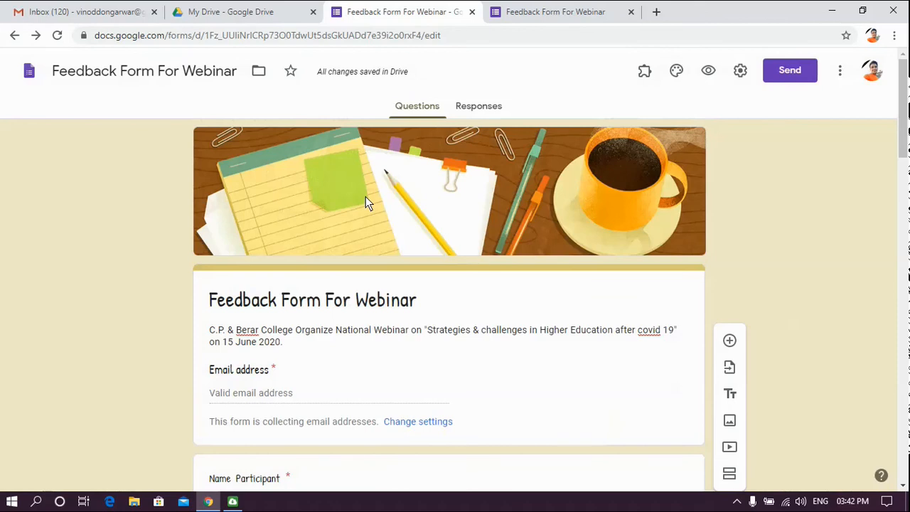
# Step: Switch to Gmail and open the newest "Feedback Form For Webinar" invitation among the important messages
pyautogui.click(128, 9)
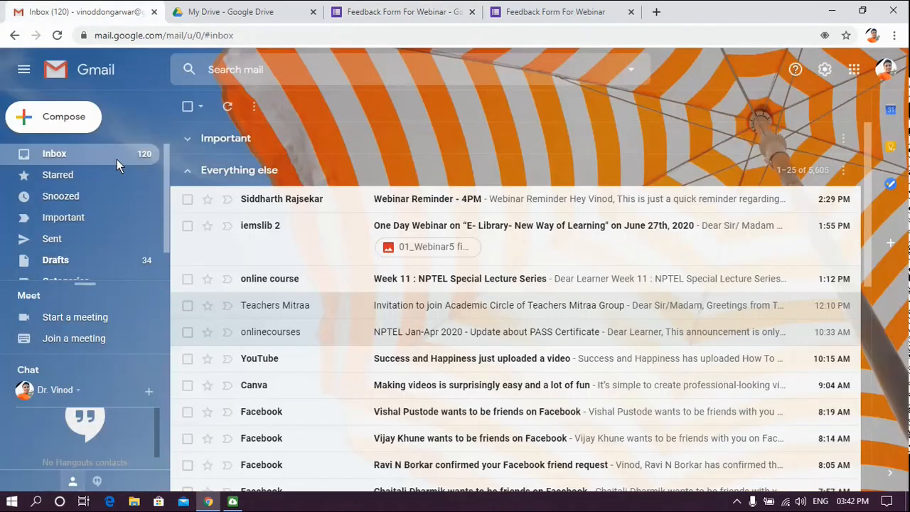
pyautogui.click(74, 220)
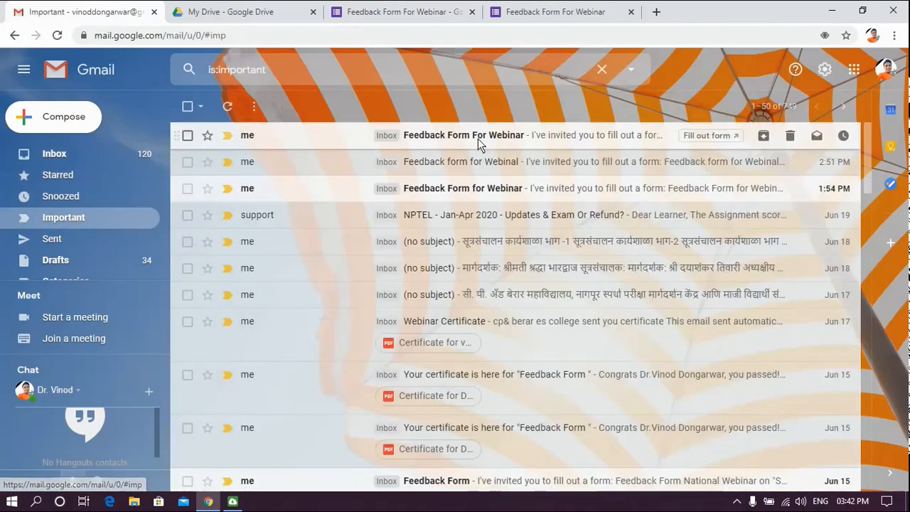
pyautogui.click(492, 142)
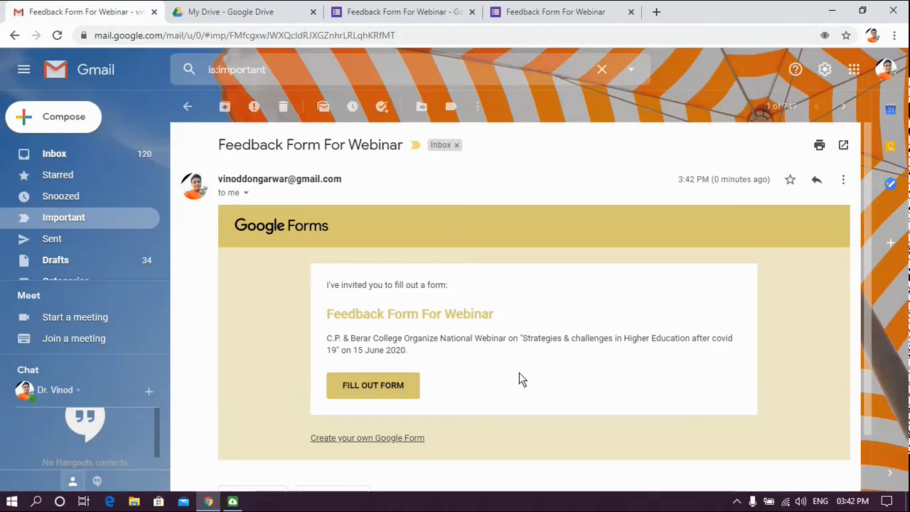
pyautogui.moveTo(866, 331)
pyautogui.mouseDown()
pyautogui.moveTo(864, 386)
pyautogui.moveTo(866, 341)
pyautogui.mouseUp()
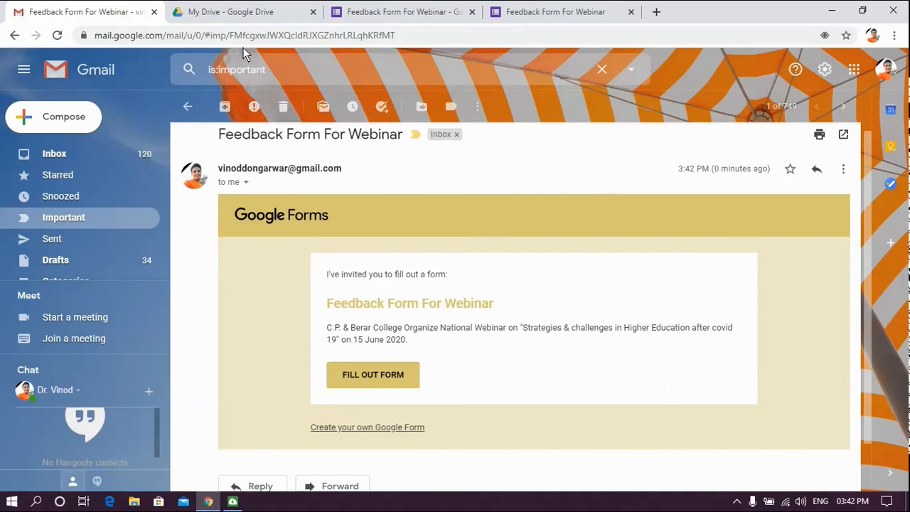
# Step: Switch to Google Drive and look through the files stored in My Drive
pyautogui.click(245, 12)
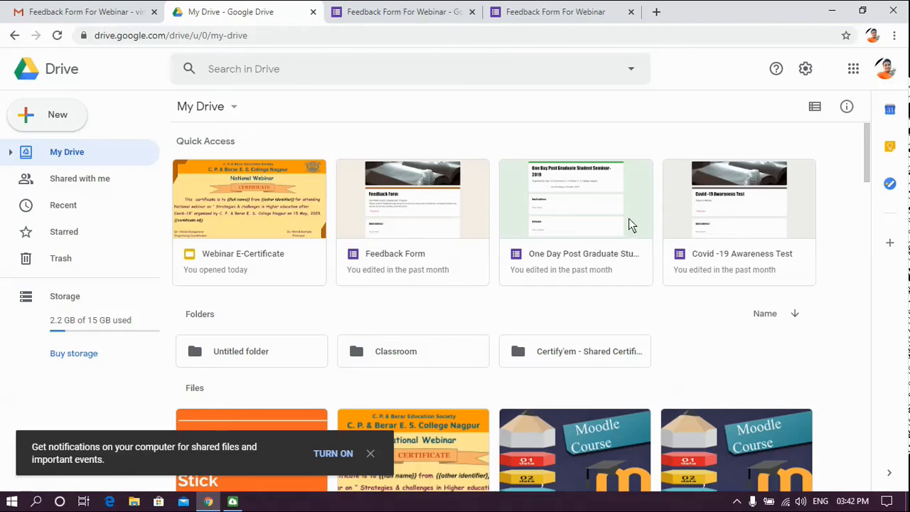
pyautogui.scroll(-5, 869, 247)
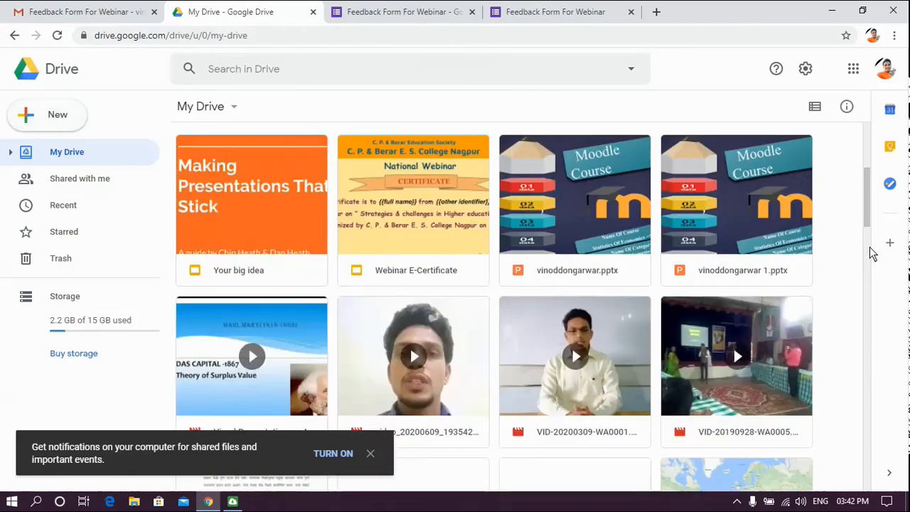
pyautogui.scroll(-4, 869, 247)
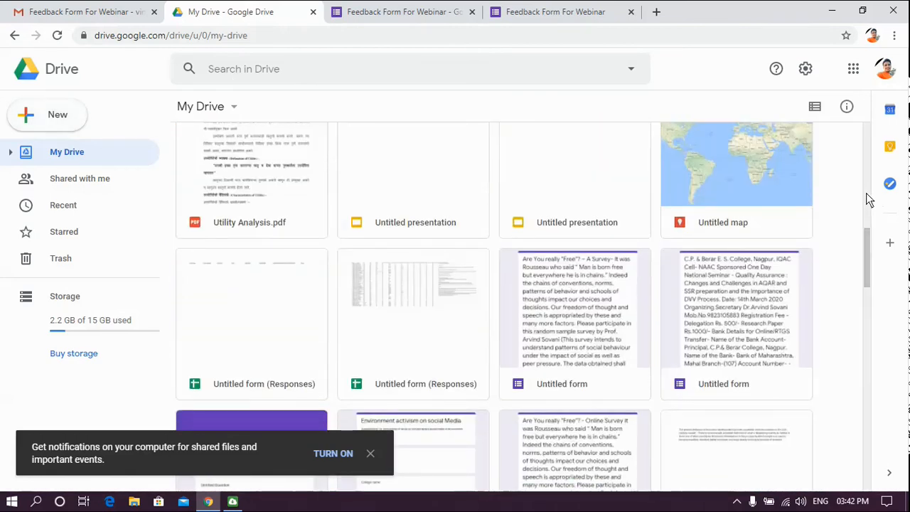
pyautogui.scroll(9, 866, 192)
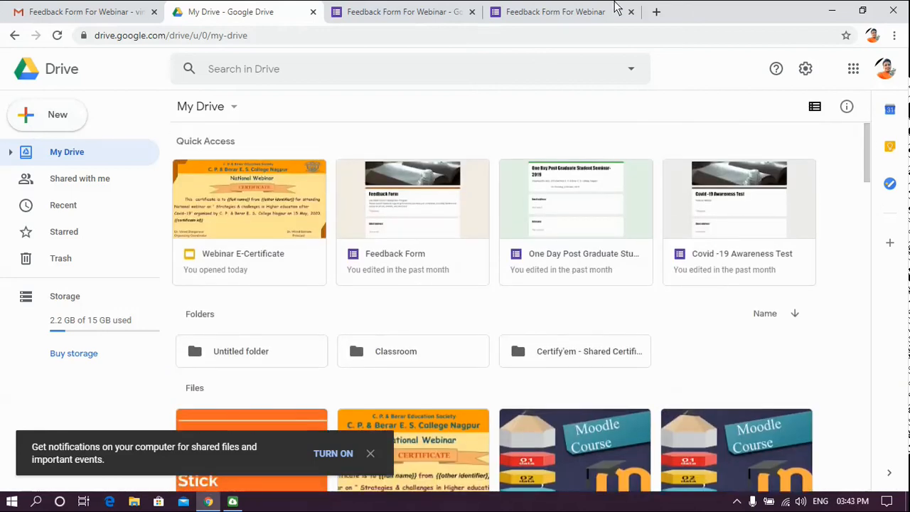
# Step: Minimise the browser window and dismiss the Internet Security dialog without submitting the quarantined files
pyautogui.click(834, 13)
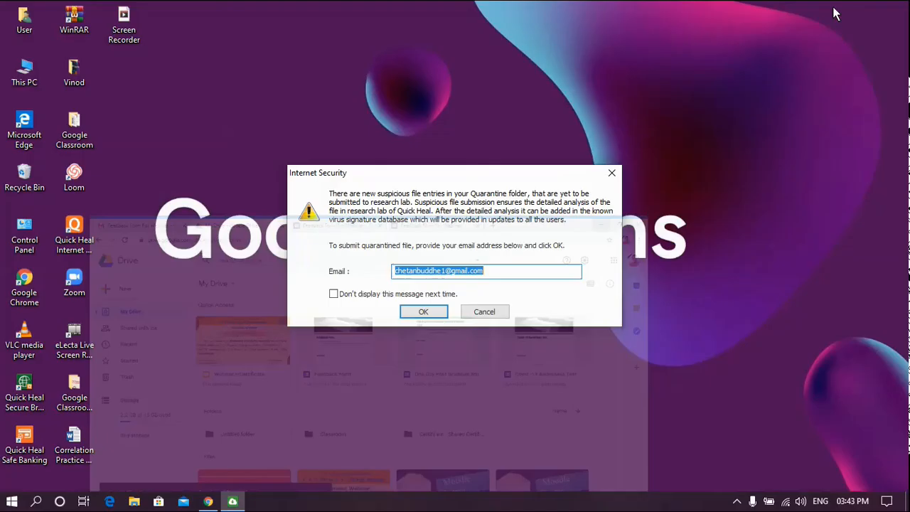
pyautogui.click(610, 174)
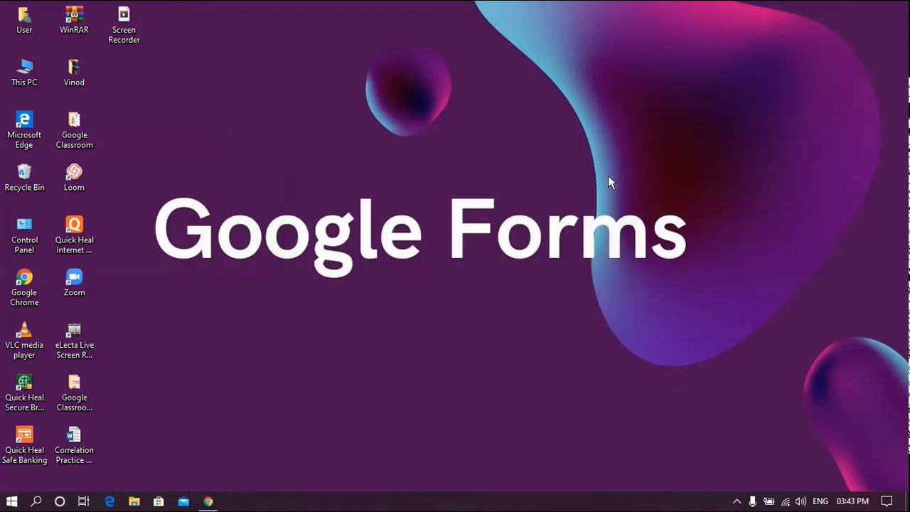